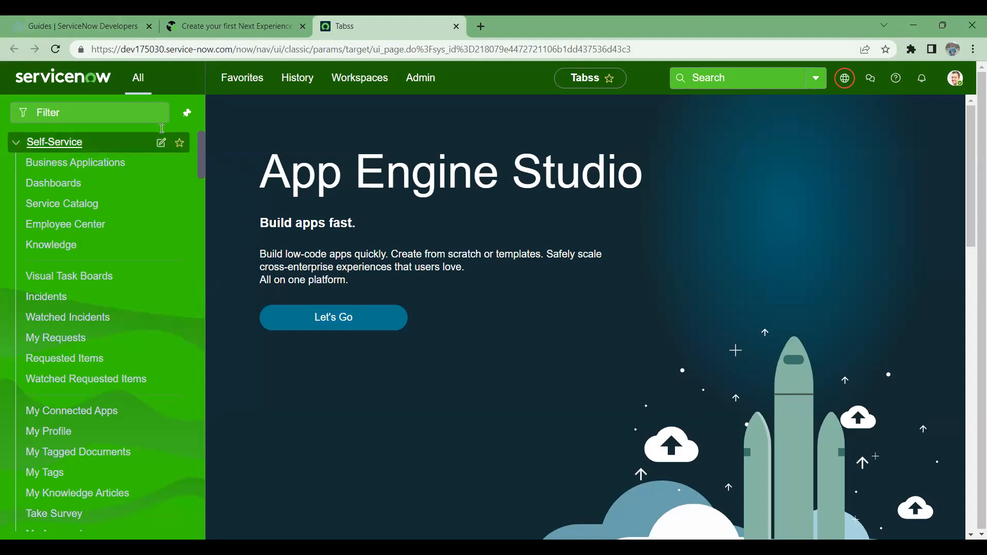
- Filter the navigator for 'basic', open Basic Configuration in a new tab, and move it before the home tab
{"action": "left_click", "coordinate": [96, 105]}
{"action": "type", "text": "bu"}
{"action": "type", "text": "asic"}
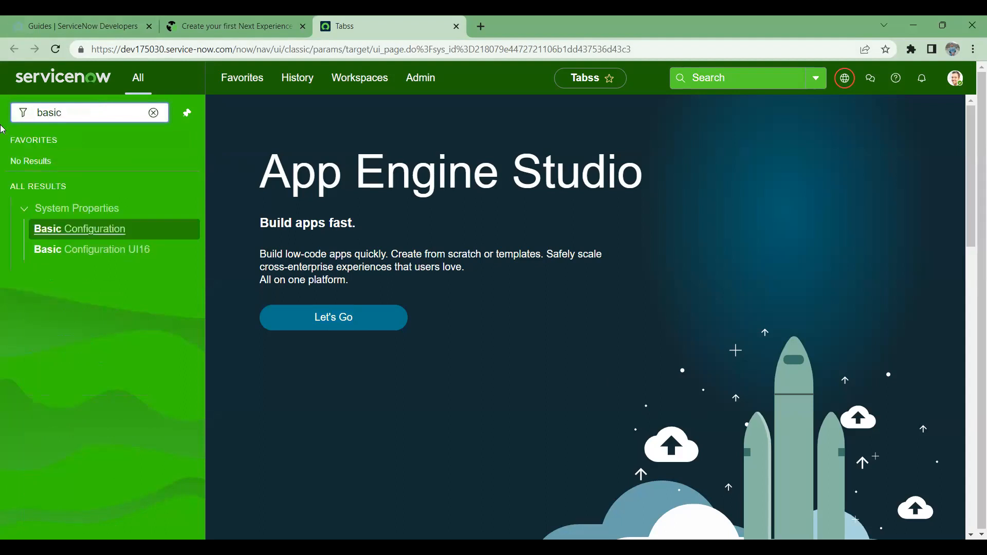
{"action": "middle_click", "coordinate": [73, 233]}
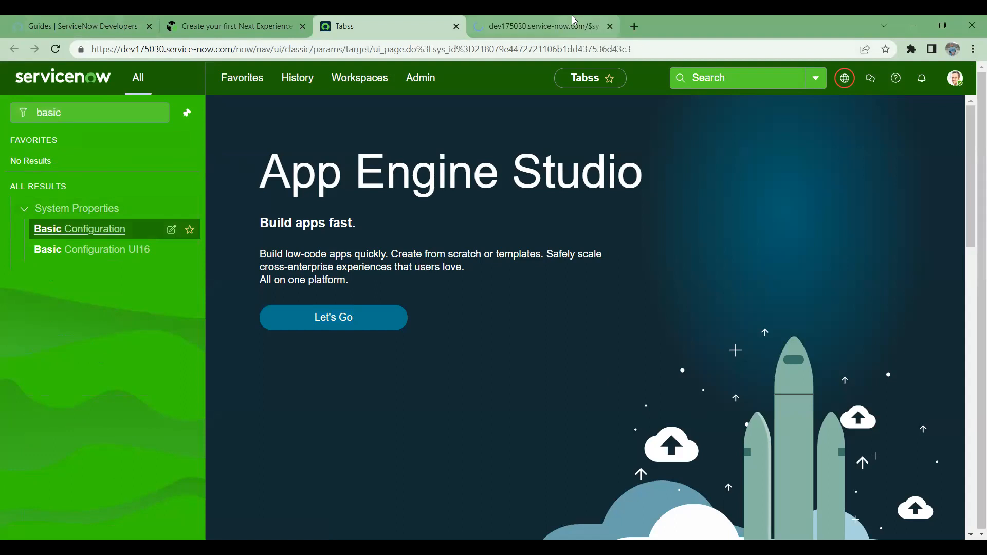
{"action": "left_click", "coordinate": [502, 21]}
{"action": "left_click_drag", "start_coordinate": [501, 21], "coordinate": [456, 16]}
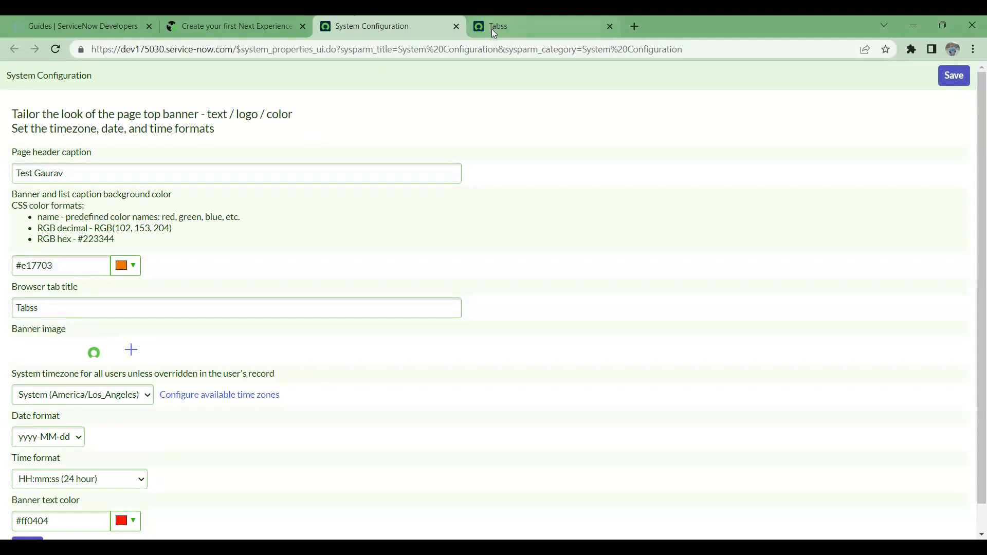
- Change the browser tab title and save the configuration
{"action": "left_click_drag", "start_coordinate": [47, 309], "coordinate": [7, 308]}
{"action": "type", "text": "Gaurav"}
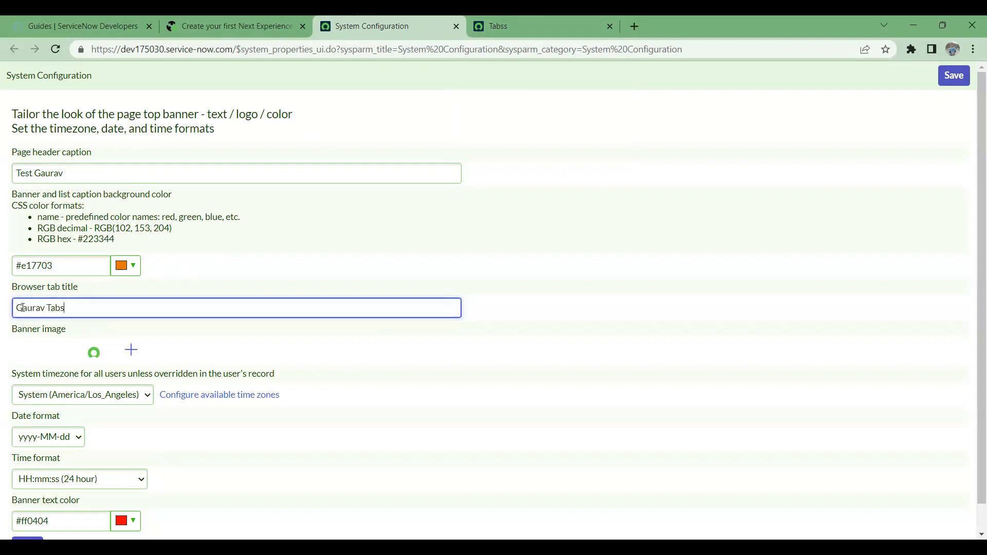
{"action": "left_click", "coordinate": [954, 76]}
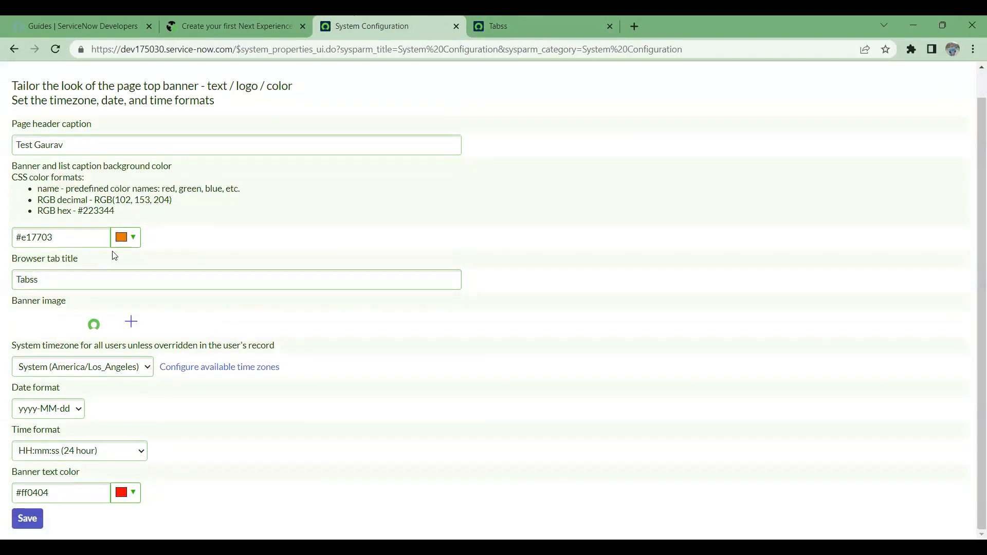
- Set the banner background colour to red and save
{"action": "left_click", "coordinate": [128, 241]}
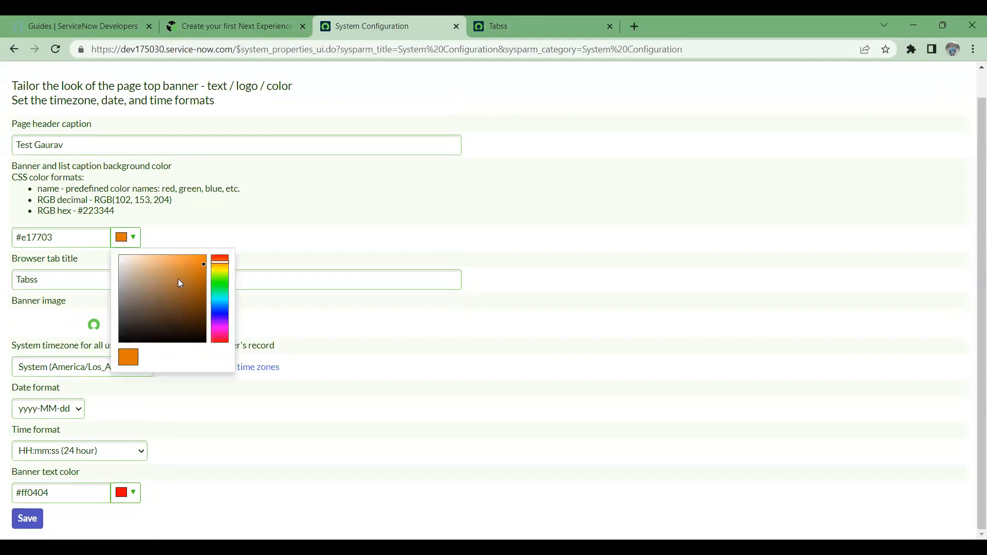
{"action": "left_click_drag", "start_coordinate": [220, 272], "coordinate": [225, 254]}
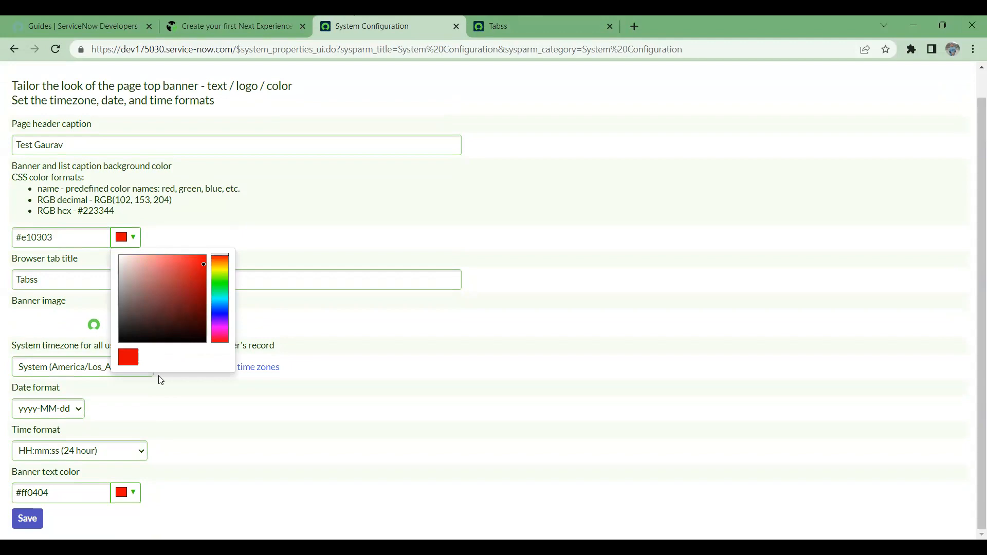
{"action": "left_click", "coordinate": [170, 443]}
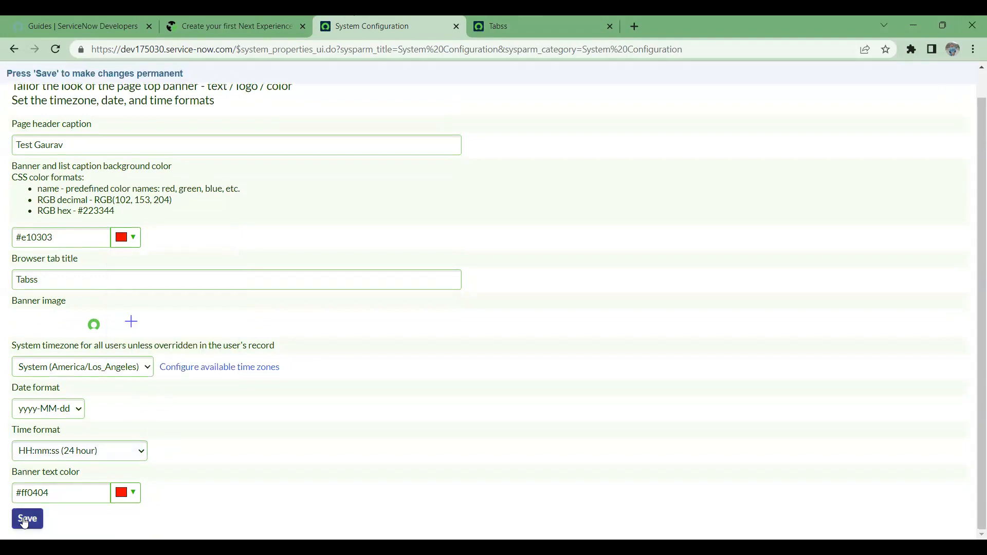
{"action": "left_click", "coordinate": [26, 519]}
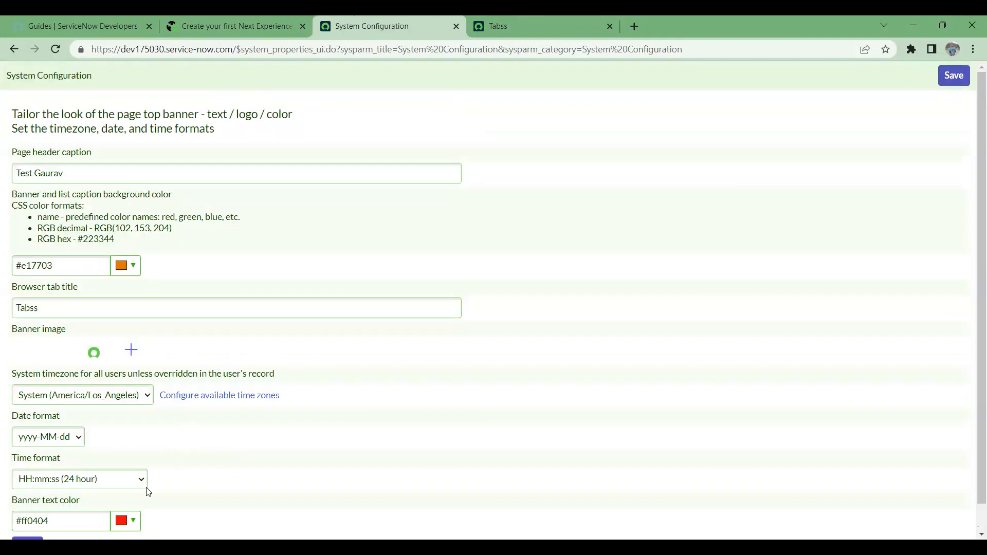
- Set the banner text colour to #d91313, save, and go back to the Tabss home tab
{"action": "left_click", "coordinate": [133, 521]}
{"action": "left_click", "coordinate": [198, 406]}
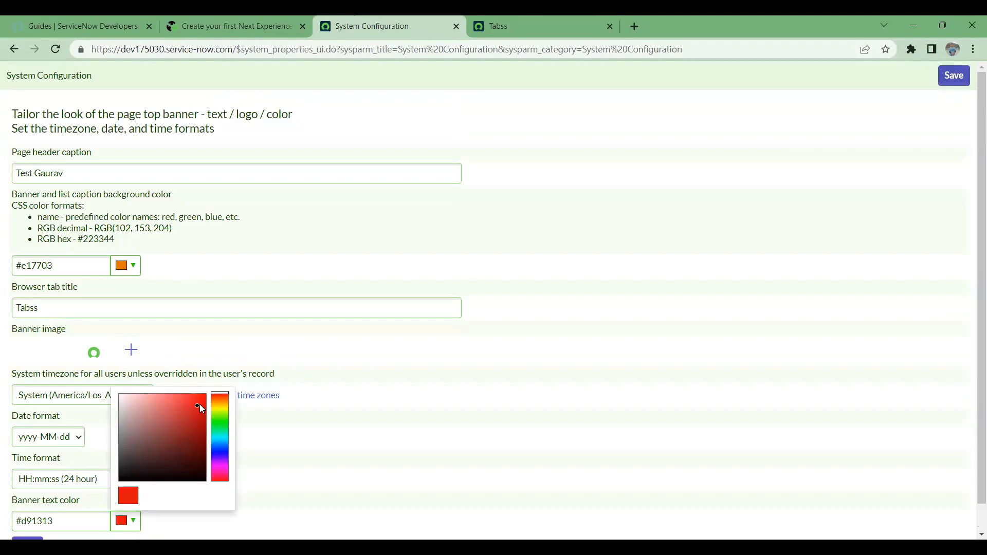
{"action": "scroll", "coordinate": [620, 353], "scroll_direction": "down", "scroll_amount": 1}
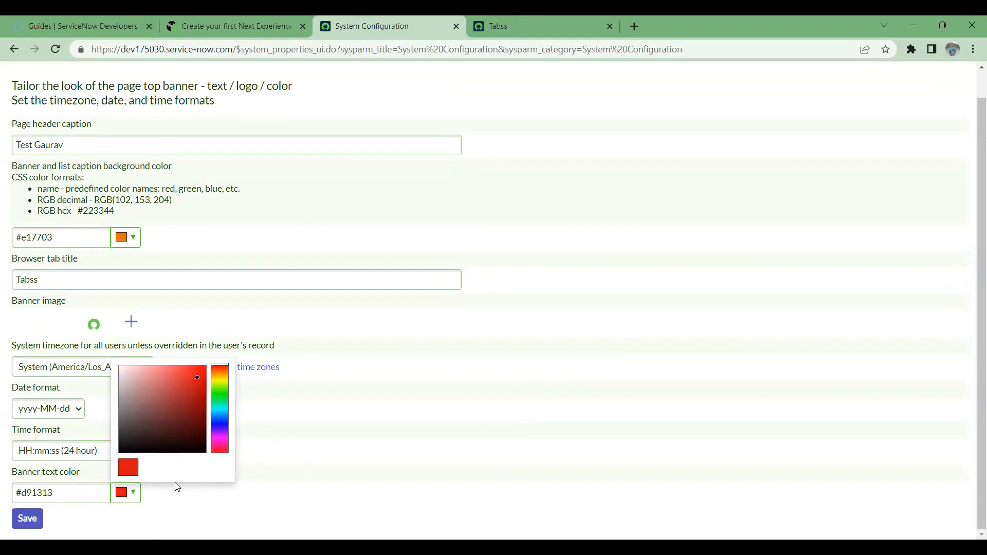
{"action": "left_click", "coordinate": [403, 282]}
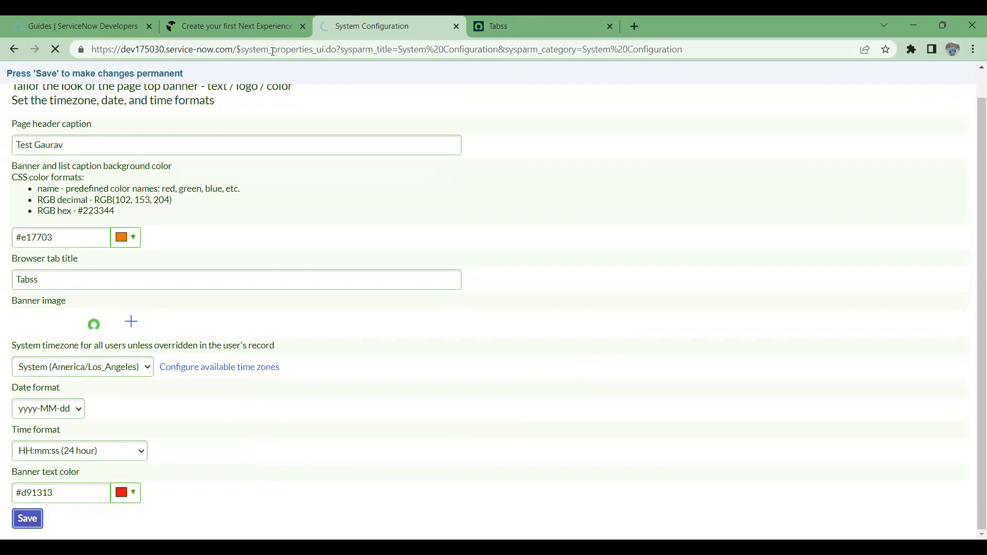
{"action": "left_click", "coordinate": [217, 23]}
{"action": "left_click", "coordinate": [499, 25]}
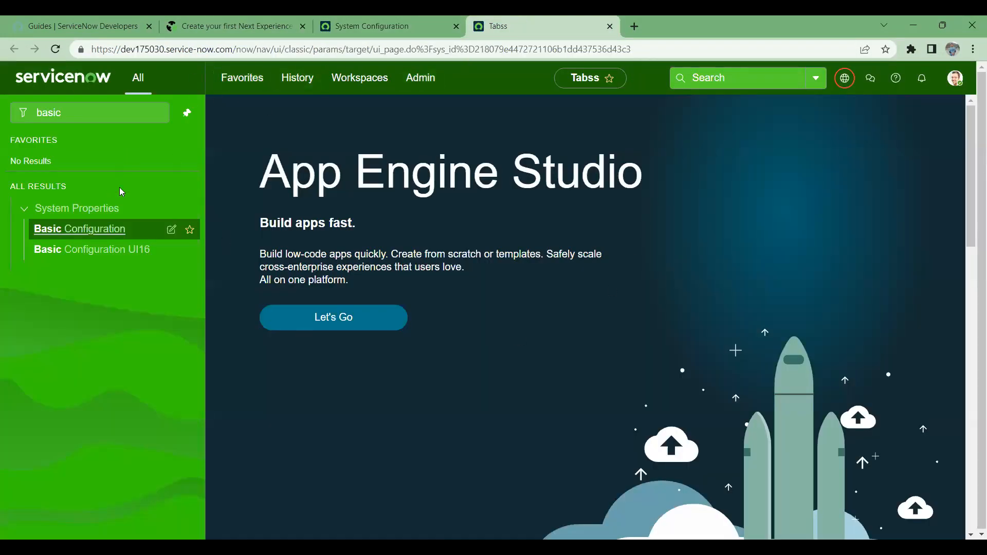
- Reload the home page and filter the navigator for 'basi' to list Basic Configuration entries
{"action": "left_click", "coordinate": [56, 49]}
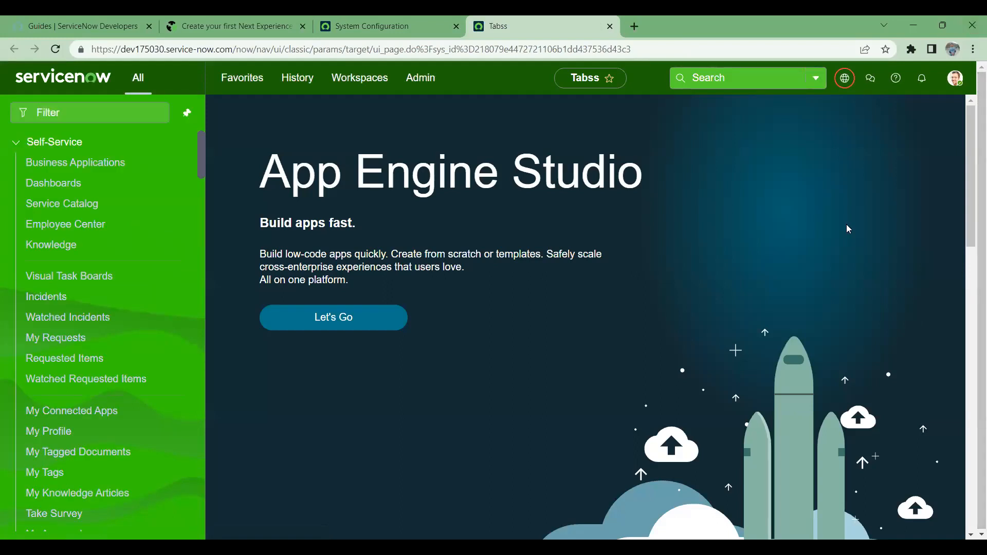
{"action": "left_click", "coordinate": [955, 78]}
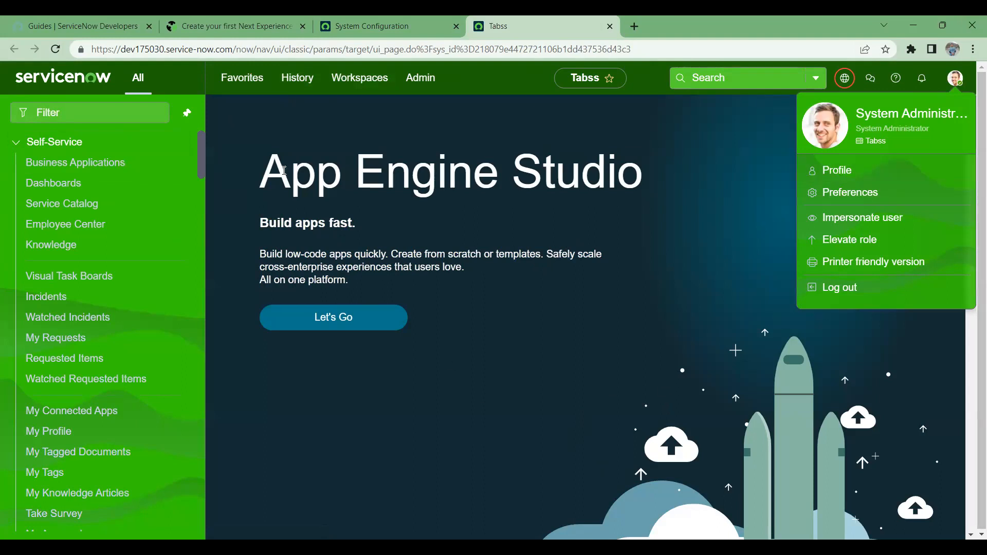
{"action": "left_click", "coordinate": [89, 113]}
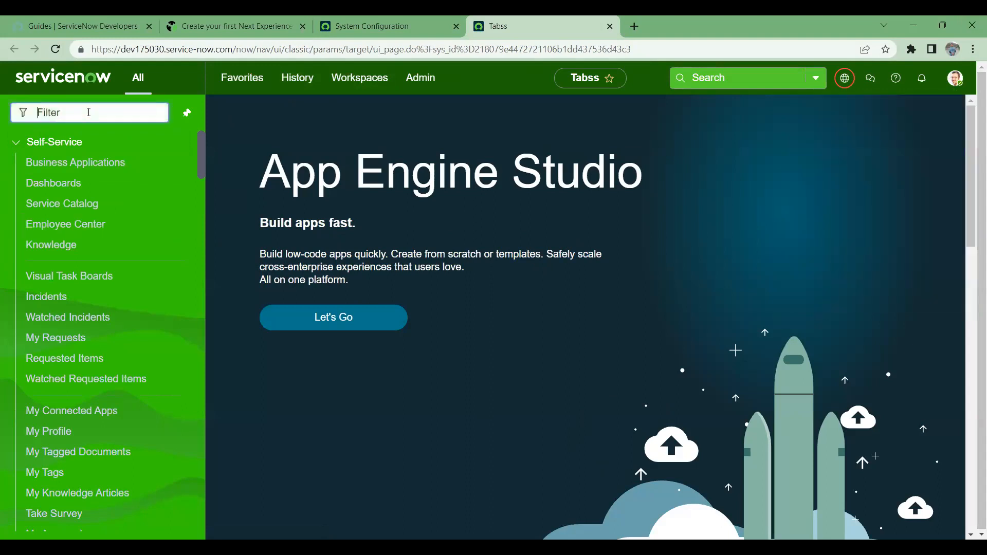
{"action": "type", "text": "basi"}
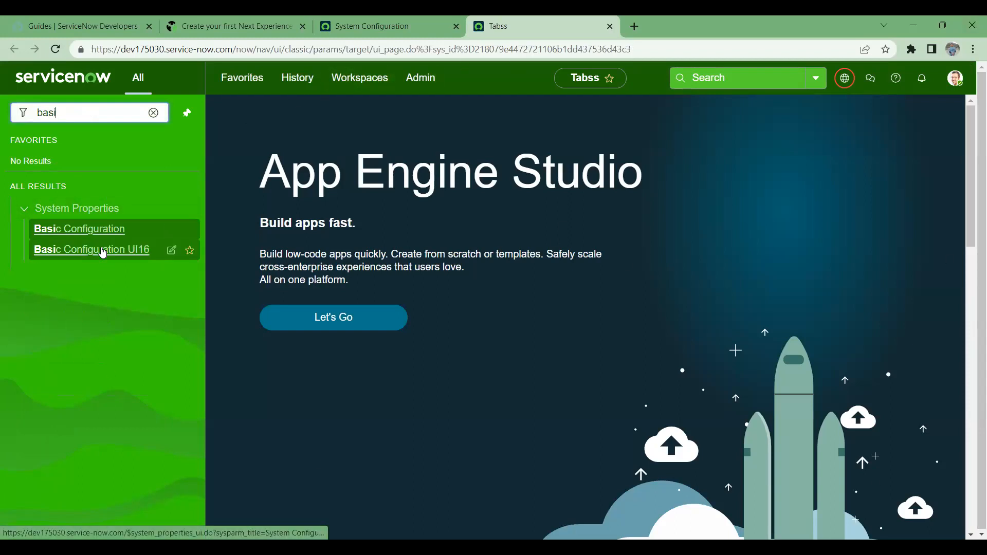
- Open Basic Configuration UI16 and compare its colour fields with the classic configuration tab, then reload
{"action": "left_click", "coordinate": [103, 252]}
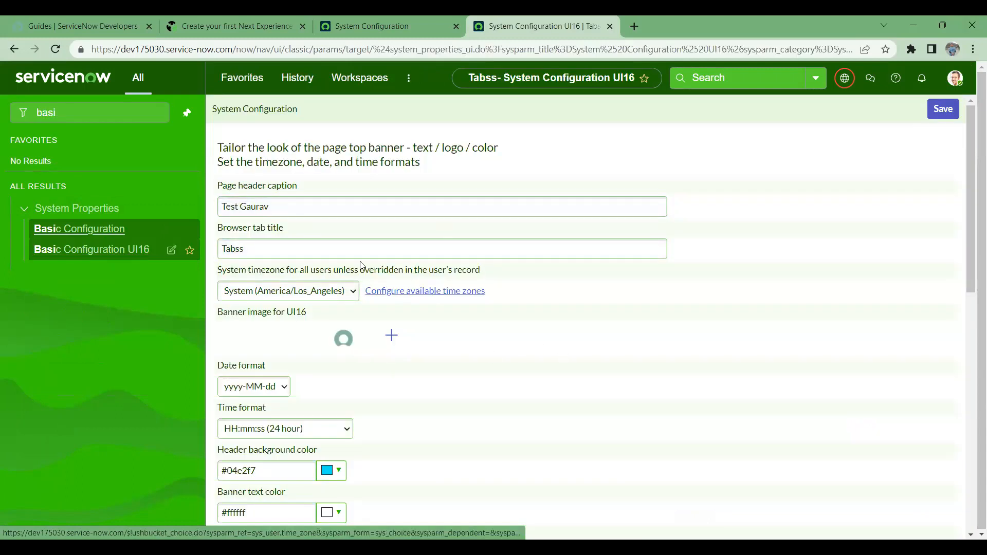
{"action": "scroll", "coordinate": [476, 364], "scroll_direction": "down", "scroll_amount": 2}
{"action": "scroll", "coordinate": [477, 364], "scroll_direction": "up", "scroll_amount": 2}
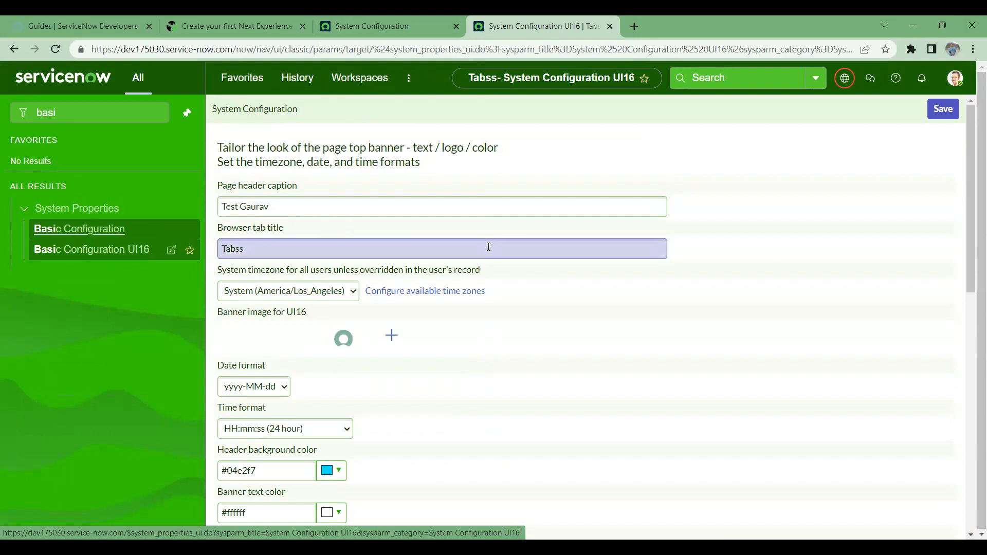
{"action": "scroll", "coordinate": [516, 355], "scroll_direction": "down", "scroll_amount": 5}
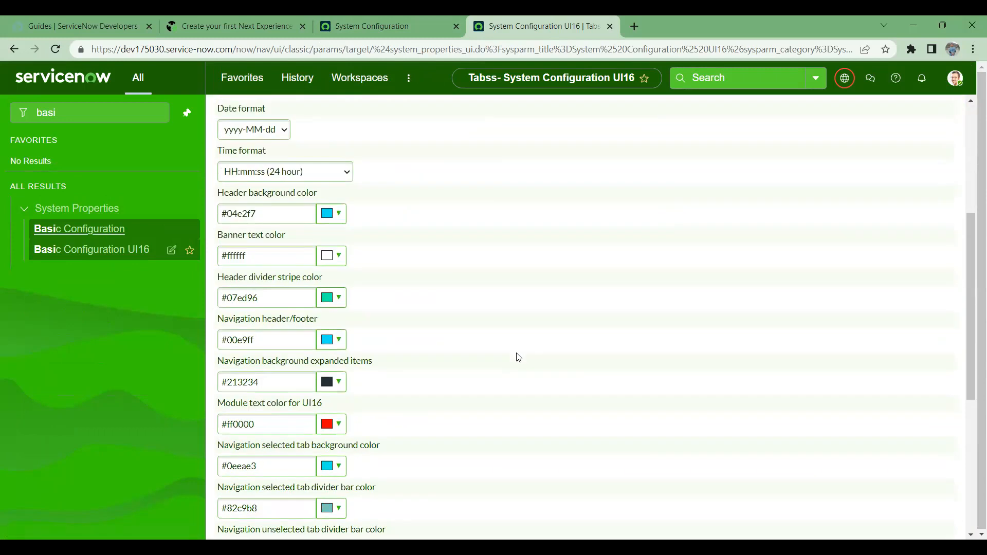
{"action": "left_click", "coordinate": [401, 22]}
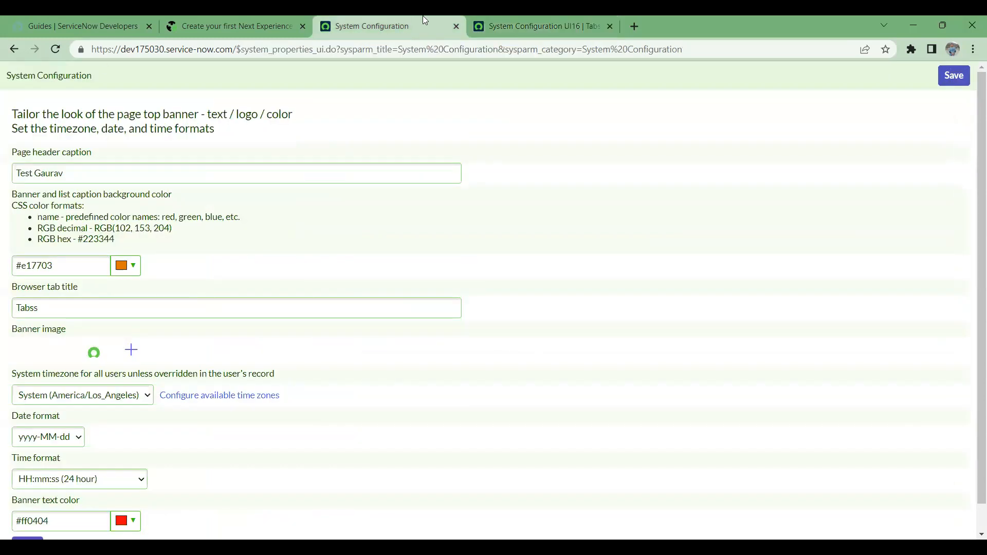
{"action": "left_click", "coordinate": [574, 18]}
{"action": "scroll", "coordinate": [404, 315], "scroll_direction": "up", "scroll_amount": 5}
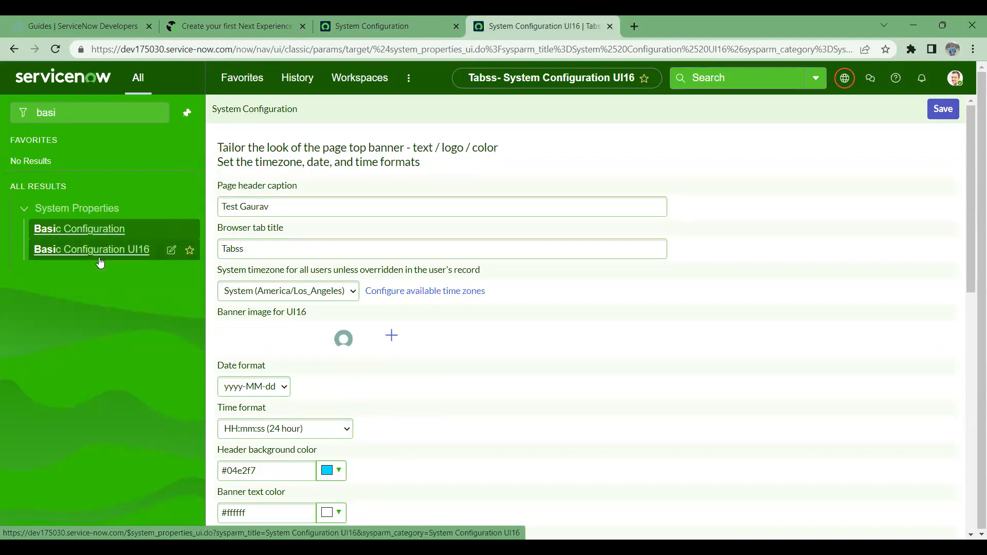
{"action": "left_click", "coordinate": [57, 48]}
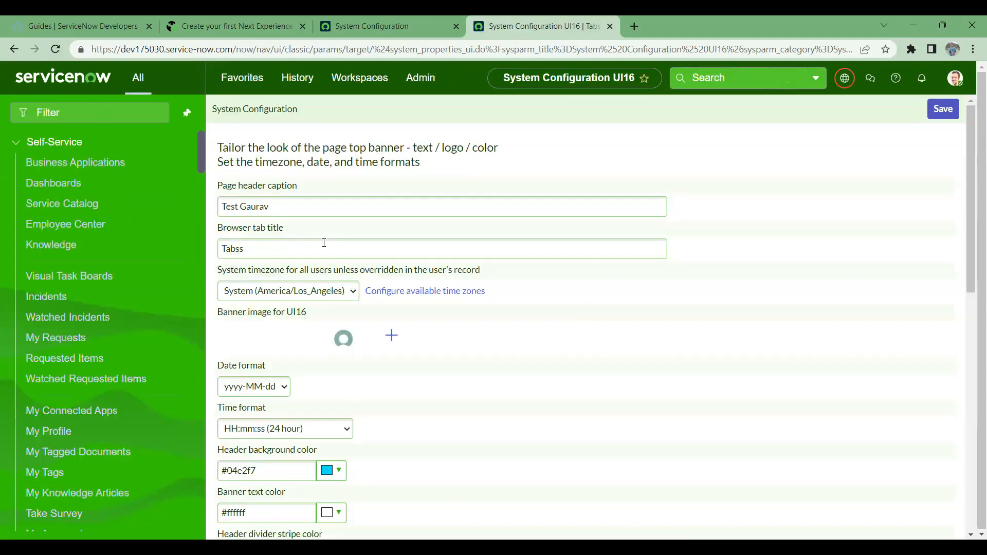
- Enter a partial name as the browser tab title, save it, and reload to check
{"action": "left_click_drag", "start_coordinate": [324, 243], "coordinate": [173, 224]}
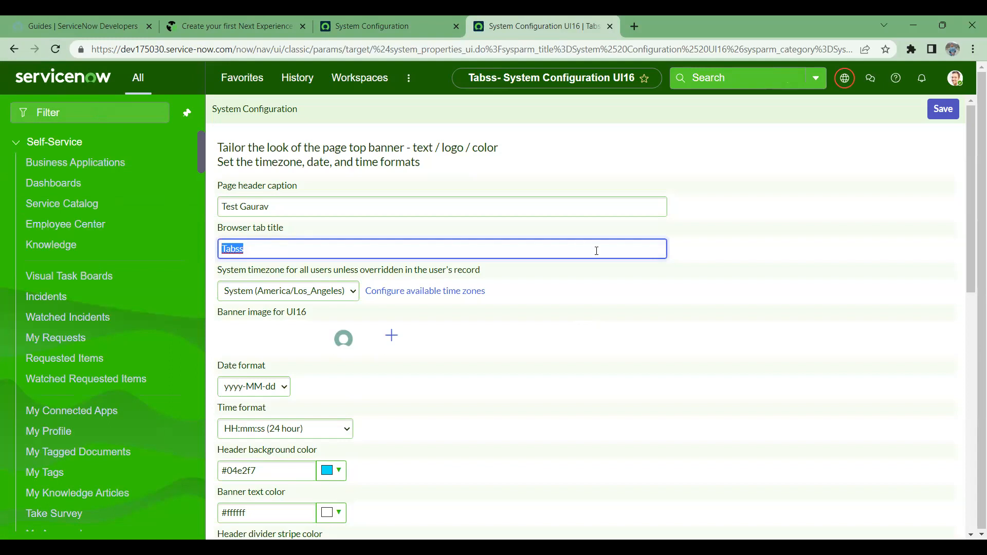
{"action": "type", "text": "Gaurav Rai"}
{"action": "left_click", "coordinate": [943, 109]}
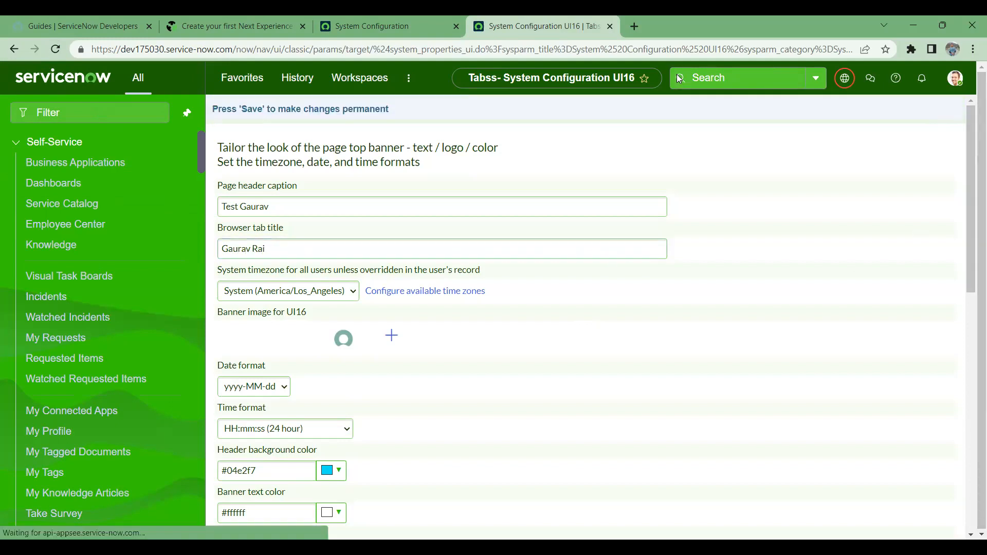
{"action": "left_click", "coordinate": [55, 51]}
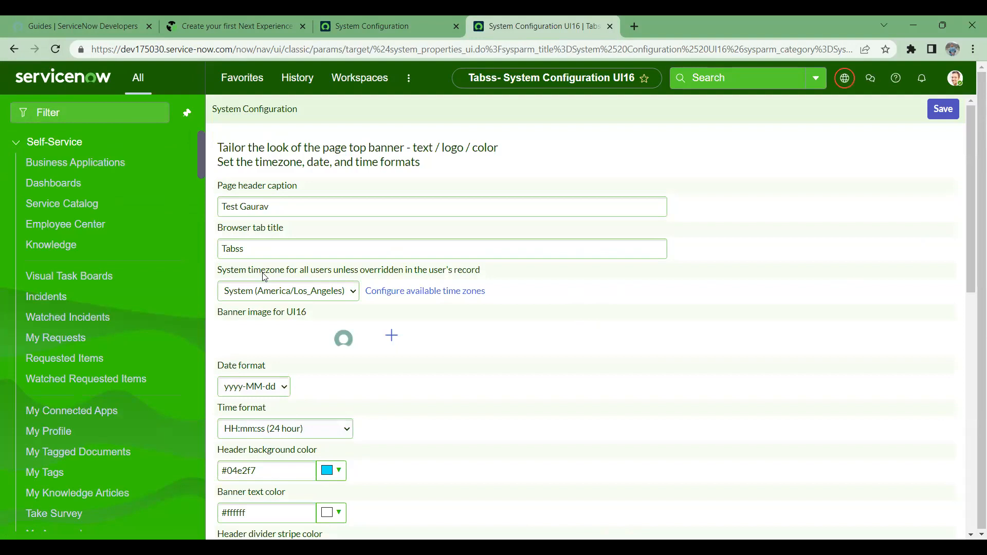
- Replace the browser tab title with the user's full name, save it, and reload to apply
{"action": "left_click_drag", "start_coordinate": [264, 248], "coordinate": [205, 234]}
{"action": "type", "text": "Gaurav"}
{"action": "left_click", "coordinate": [821, 236]}
{"action": "left_click", "coordinate": [943, 109]}
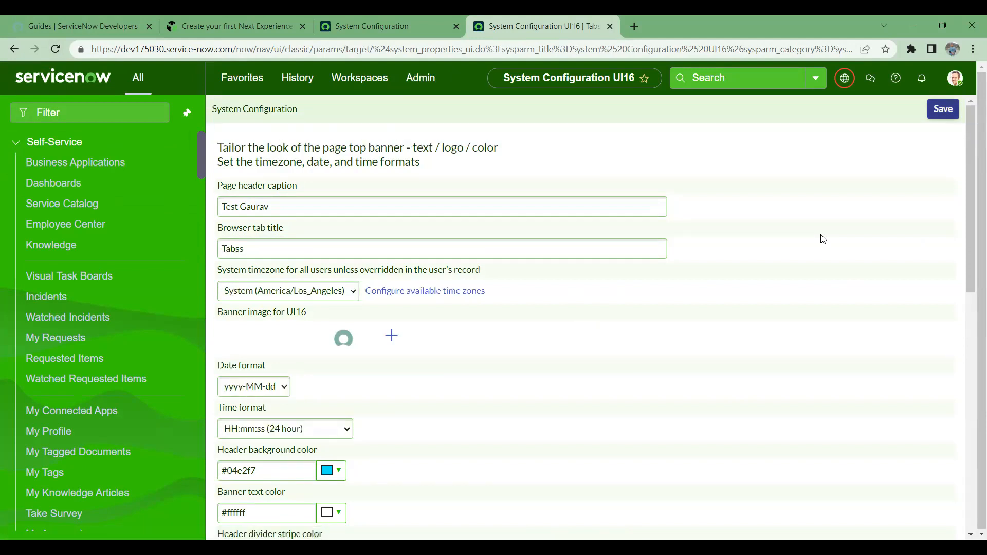
{"action": "left_click", "coordinate": [317, 249]}
{"action": "key", "text": "ctrl+a"}
{"action": "type", "text": "g"}
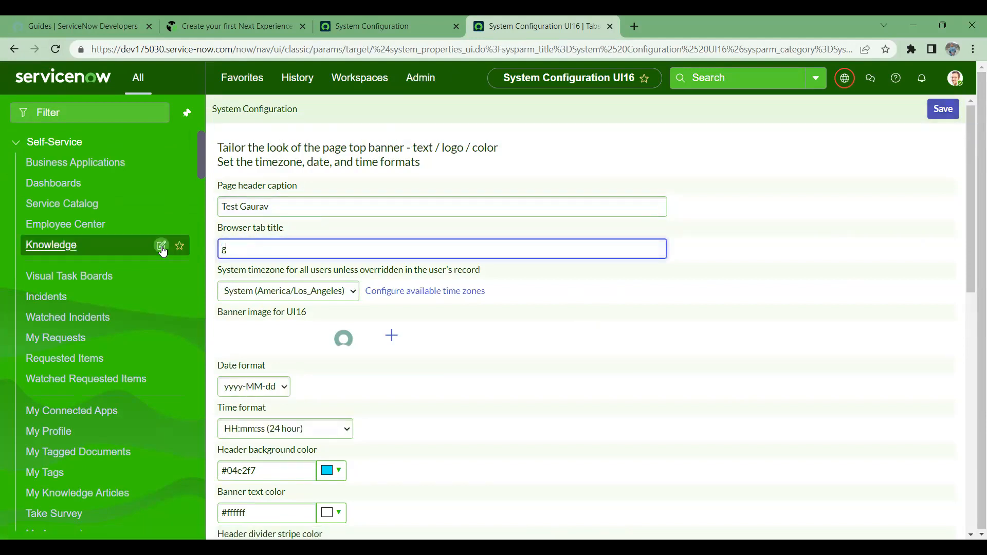
{"action": "type", "text": "au"}
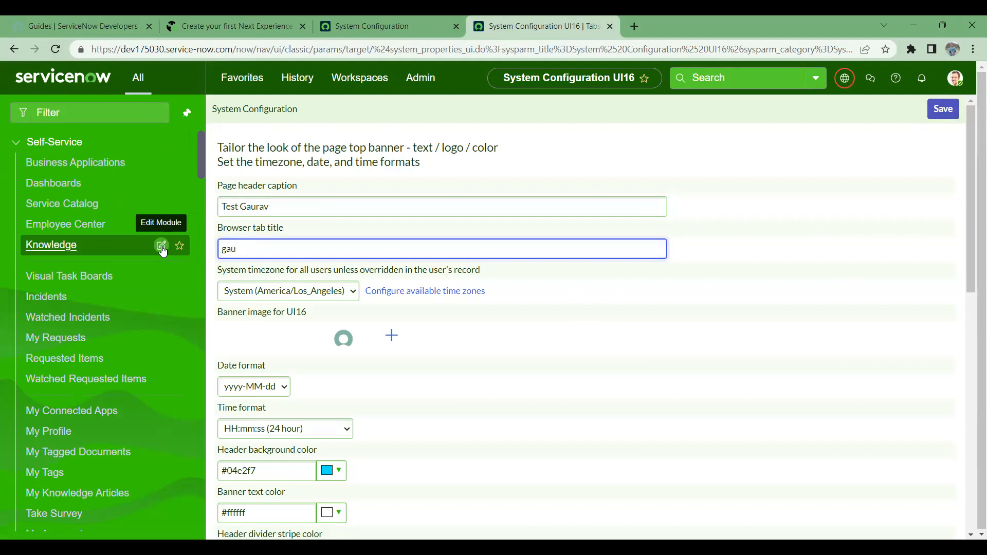
{"action": "type", "text": "rav"}
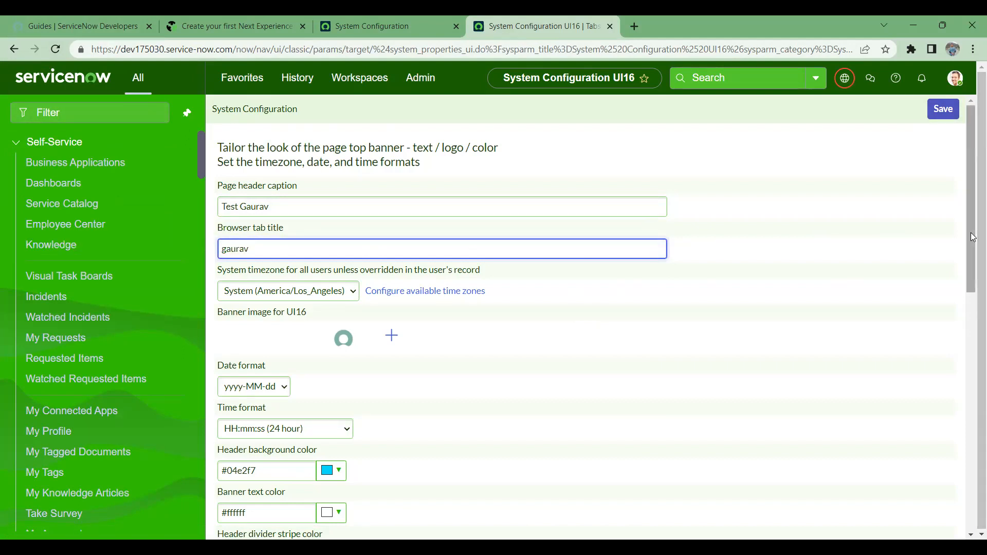
{"action": "left_click", "coordinate": [943, 108]}
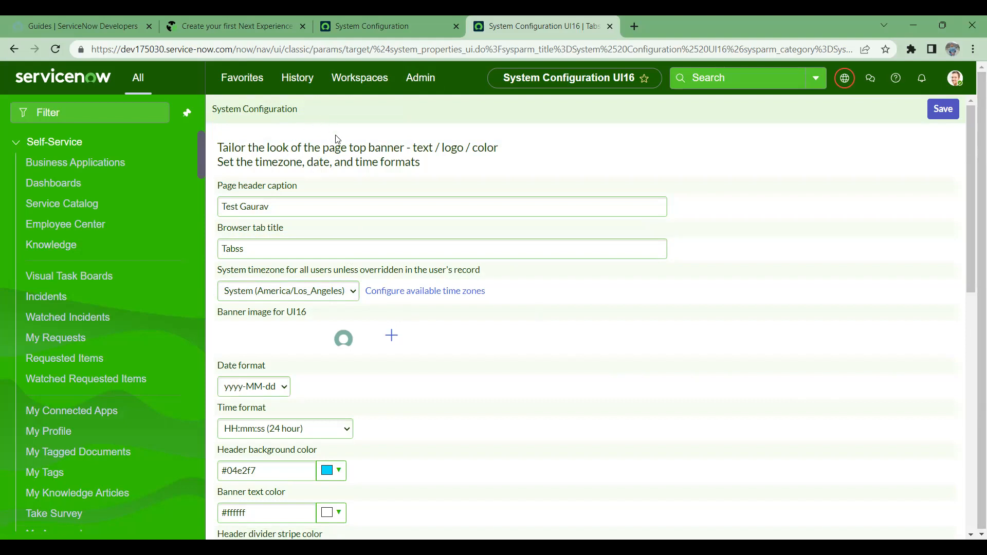
{"action": "key", "text": "F5"}
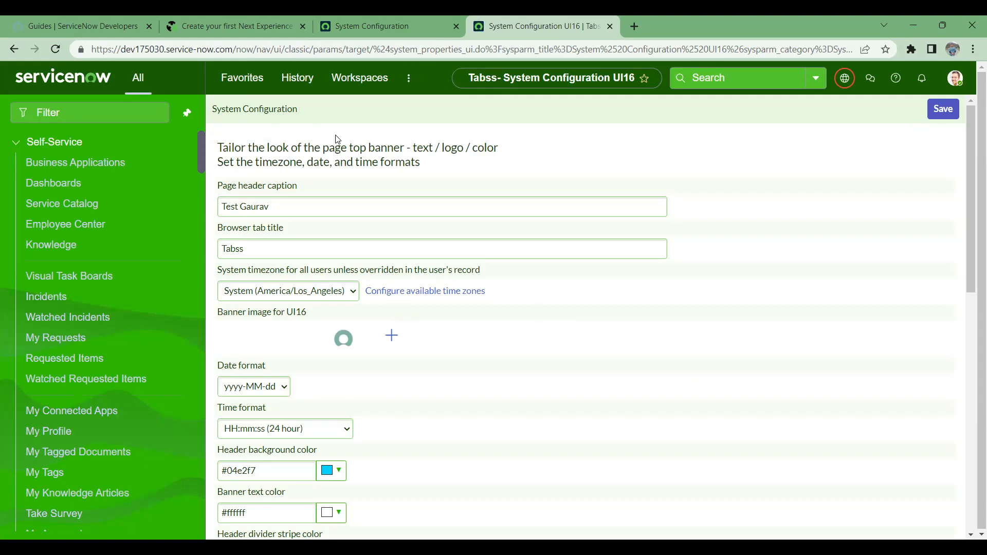
- Filter the navigator for 'basic' to find the Basic Configuration pages
{"action": "left_click", "coordinate": [297, 247]}
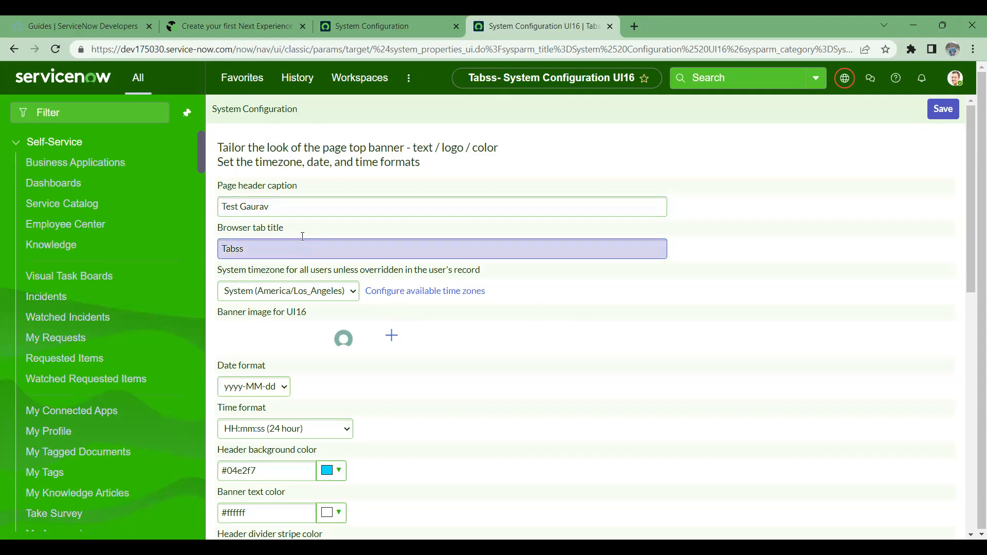
{"action": "left_click", "coordinate": [117, 119]}
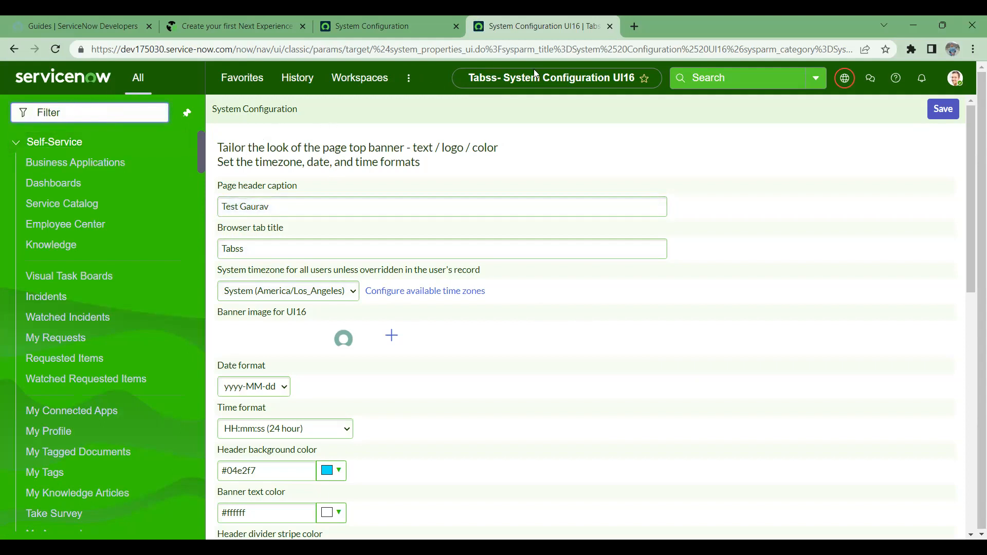
{"action": "type", "text": "bas"}
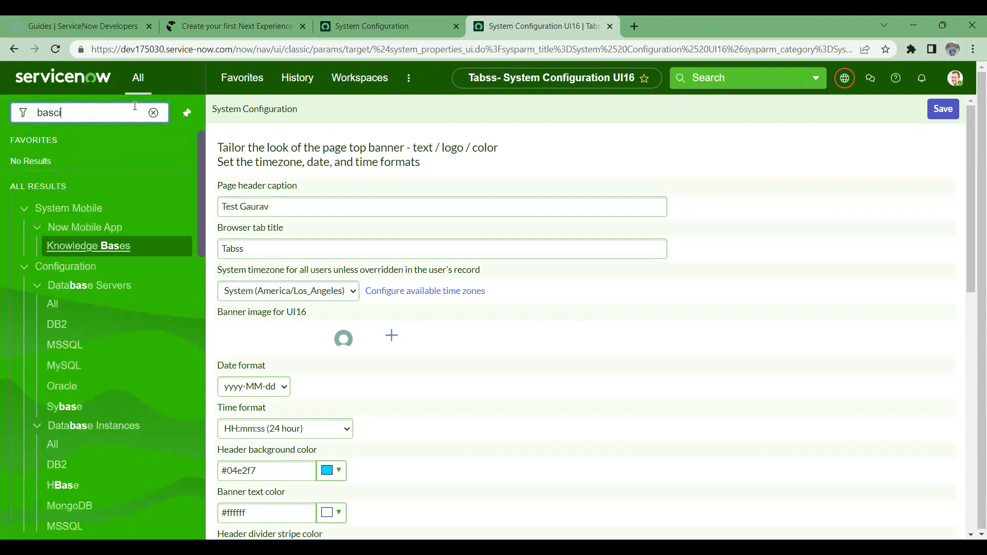
{"action": "type", "text": "ic"}
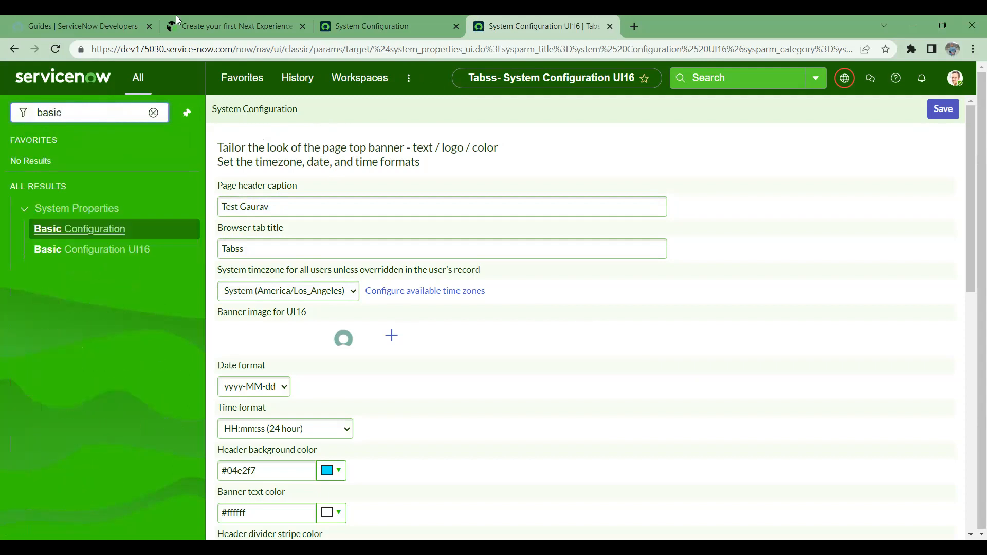
{"action": "left_click", "coordinate": [112, 237], "text": "ctrl"}
{"action": "left_click", "coordinate": [92, 250], "text": "ctrl"}
{"action": "left_click", "coordinate": [604, 26]}
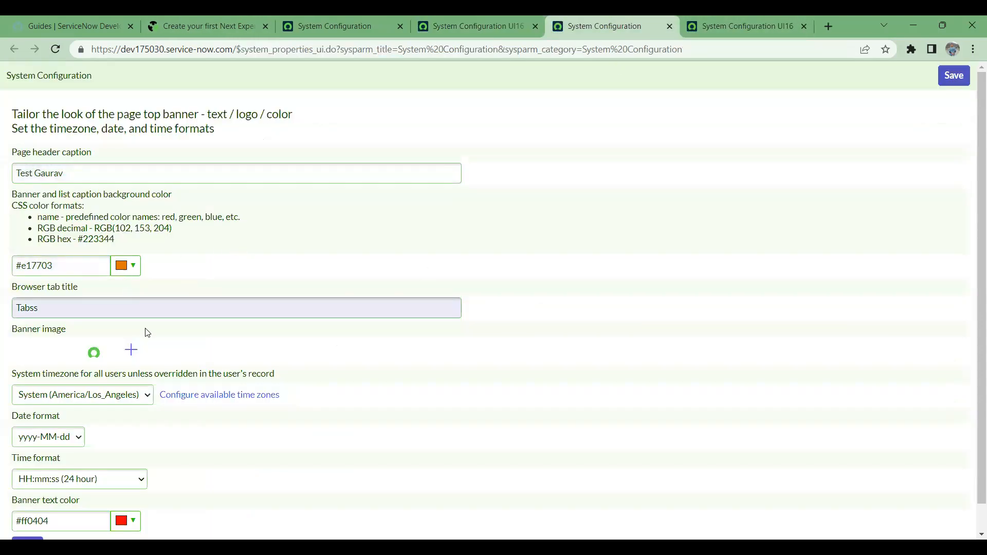
{"action": "left_click_drag", "start_coordinate": [92, 315], "coordinate": [2, 292]}
{"action": "type", "text": "Gaurav"}
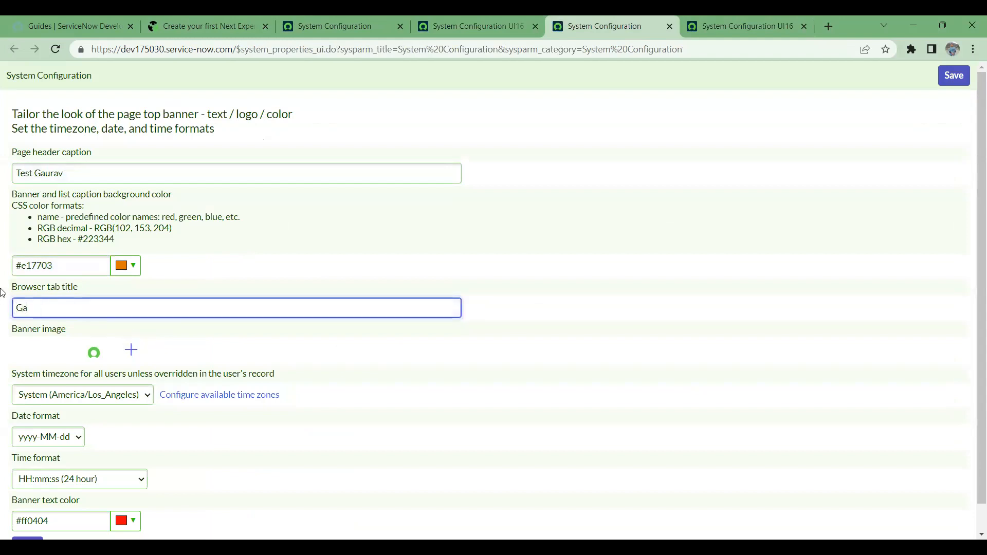
{"action": "right_click", "coordinate": [503, 76]}
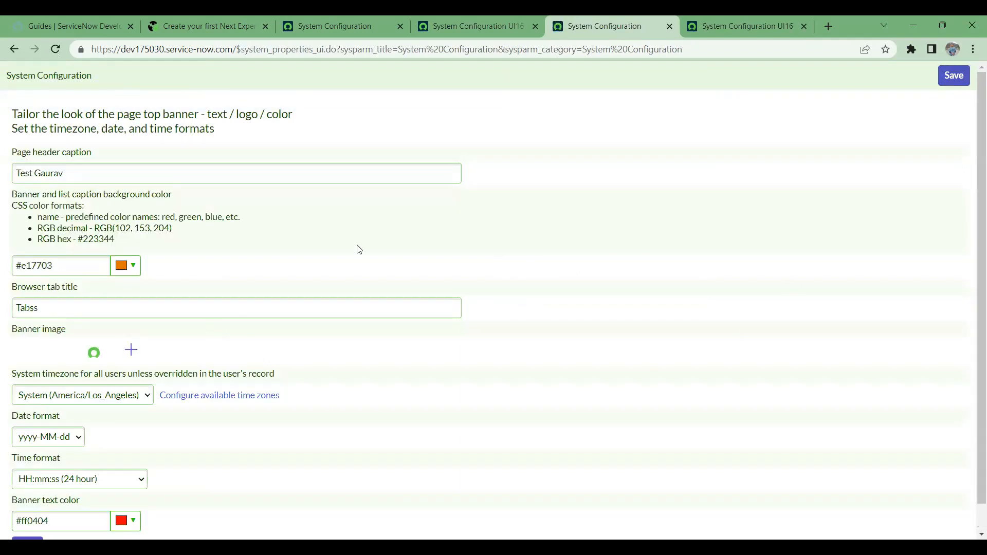
{"action": "left_click_drag", "start_coordinate": [57, 310], "coordinate": [1, 293]}
{"action": "key", "text": "BackSpace"}
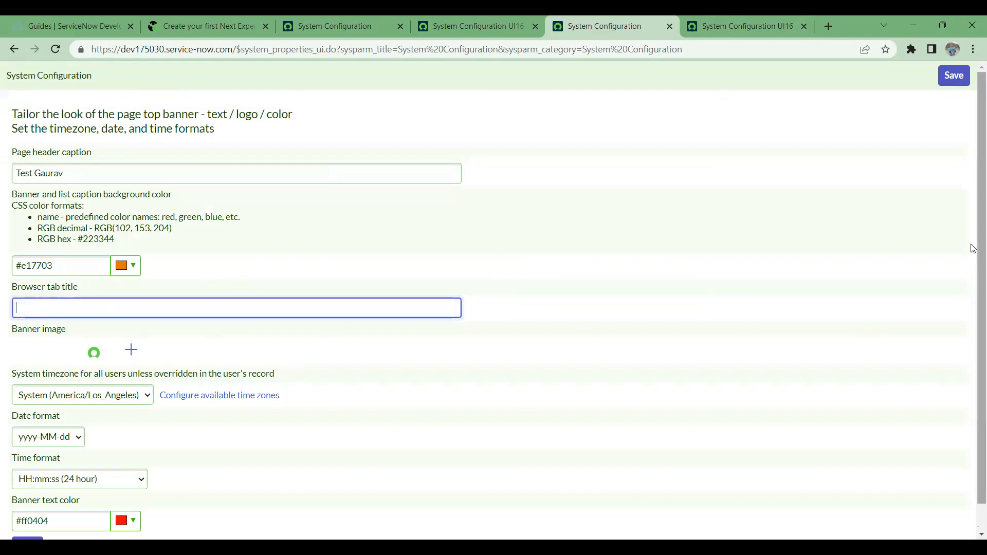
{"action": "left_click", "coordinate": [954, 75]}
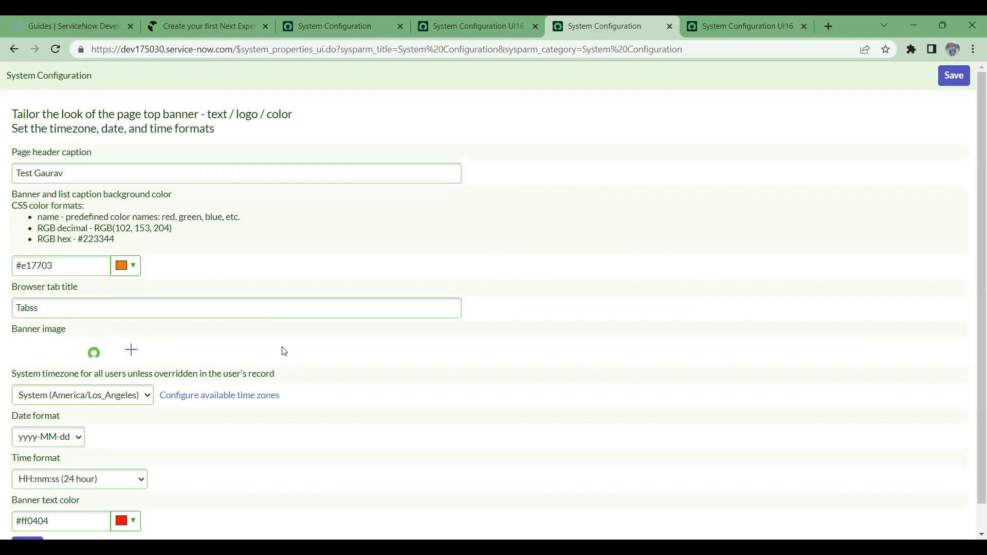
{"action": "left_click", "coordinate": [671, 26]}
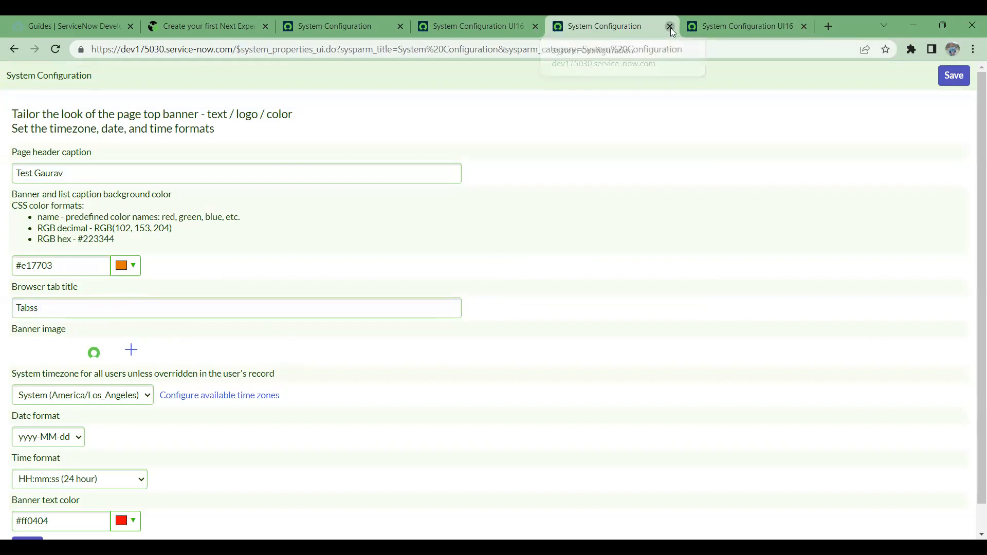
{"action": "left_click", "coordinate": [579, 22]}
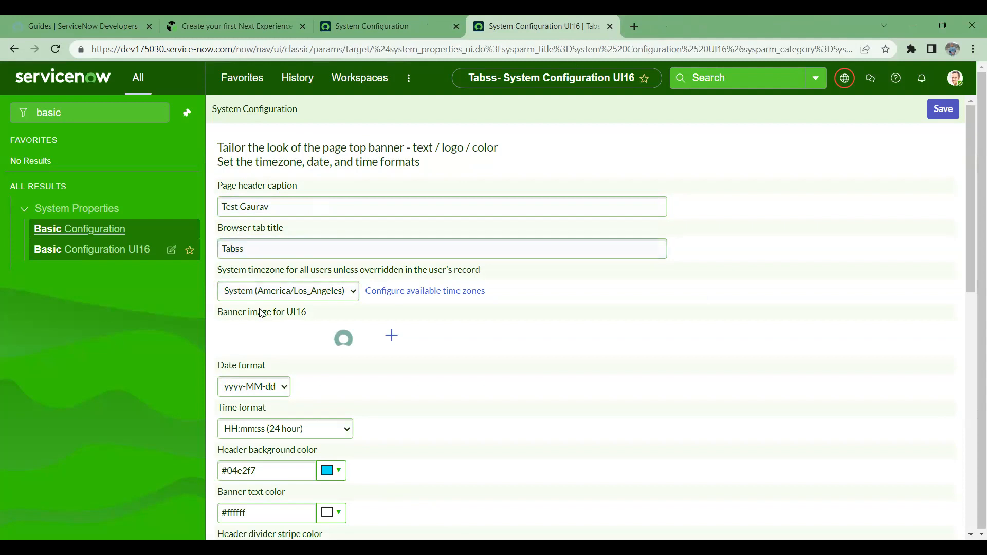
{"action": "left_click", "coordinate": [98, 250]}
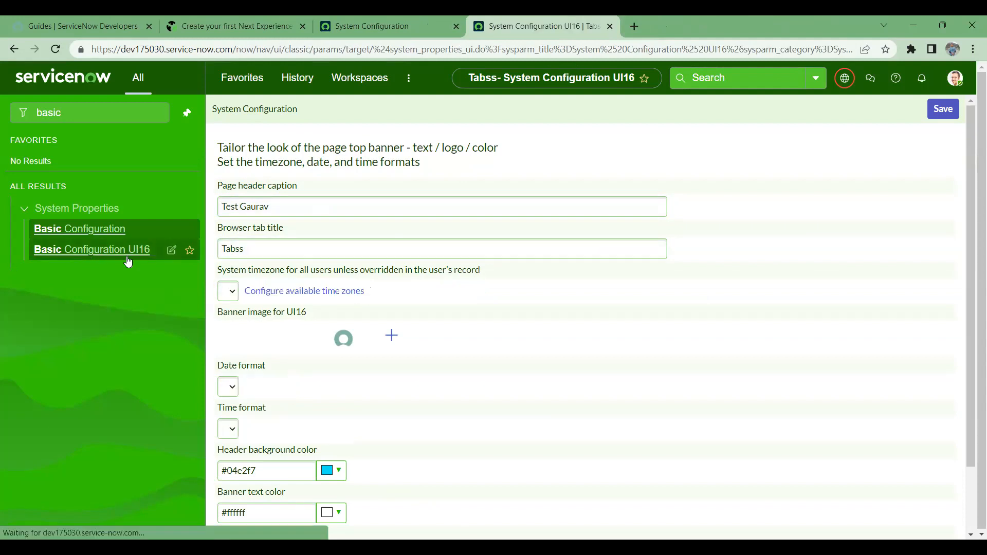
{"action": "scroll", "coordinate": [349, 329], "scroll_direction": "down", "scroll_amount": 10}
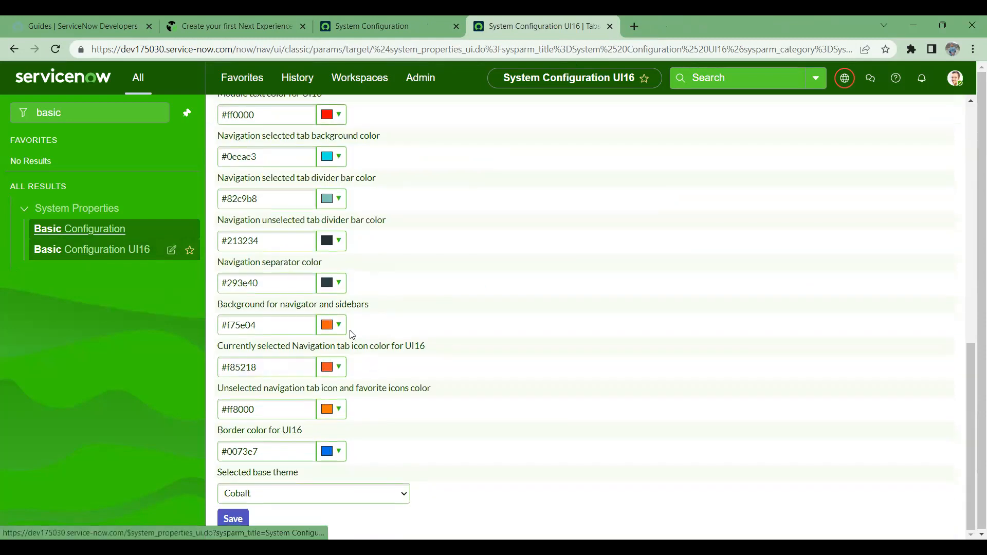
{"action": "scroll", "coordinate": [350, 329], "scroll_direction": "up", "scroll_amount": 5}
{"action": "left_click", "coordinate": [76, 230]}
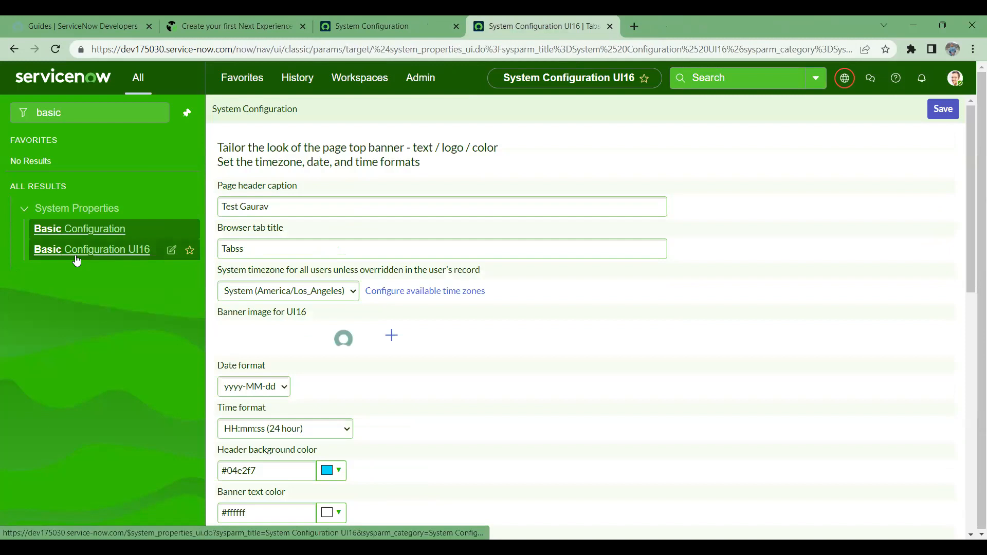
- Filter the navigator for 'Theme' and open the Now Experience Themes list in a new tab
{"action": "left_click", "coordinate": [52, 113]}
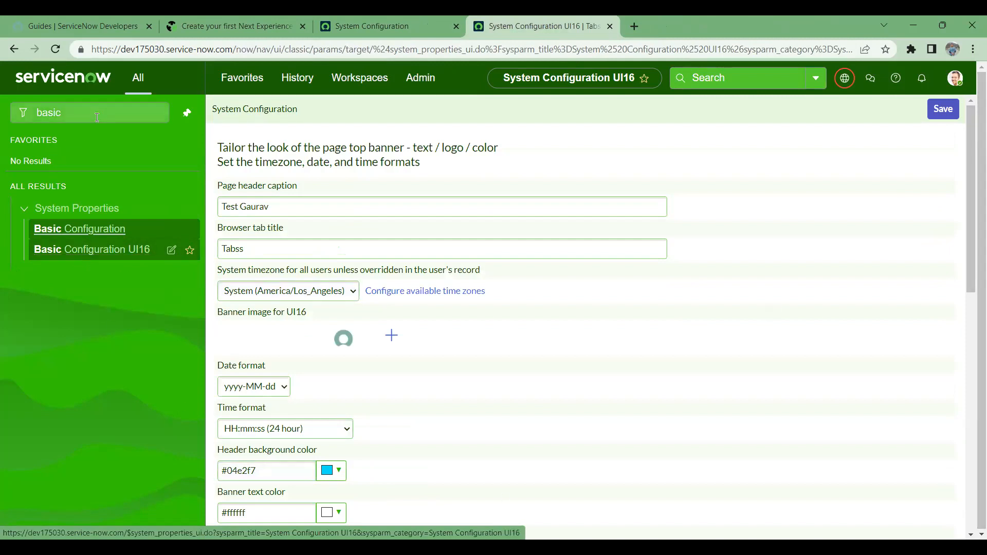
{"action": "type", "text": "Theme"}
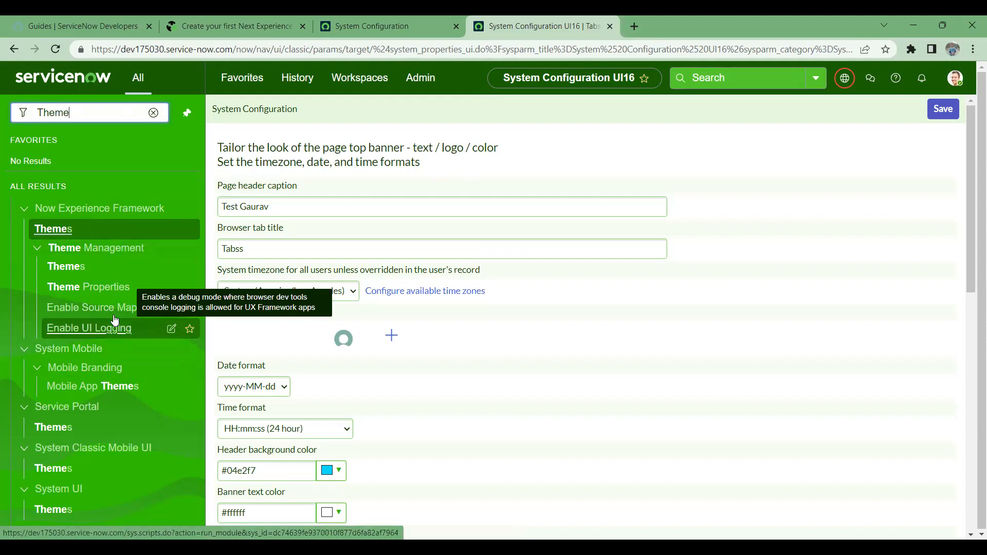
{"action": "left_click", "coordinate": [72, 269], "text": "ctrl"}
{"action": "left_click", "coordinate": [732, 23]}
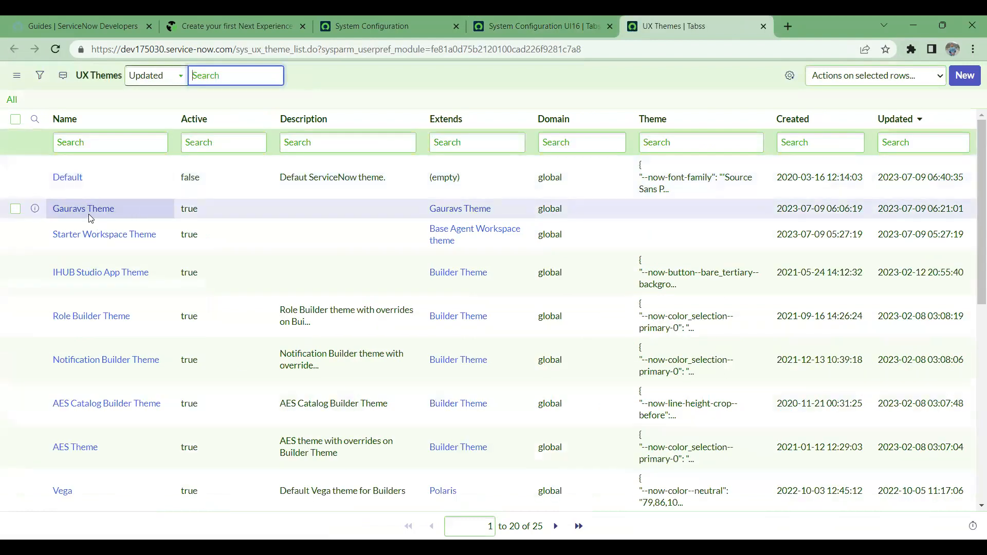
- Open the custom theme record in its own tab to review its styles, then return to the UI16 configuration
{"action": "middle_click", "coordinate": [86, 212]}
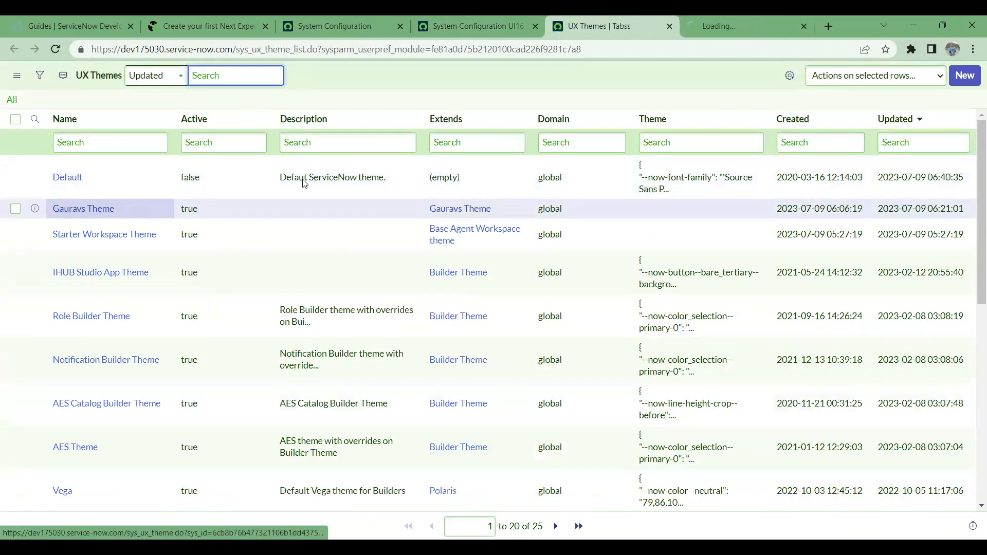
{"action": "left_click", "coordinate": [731, 18]}
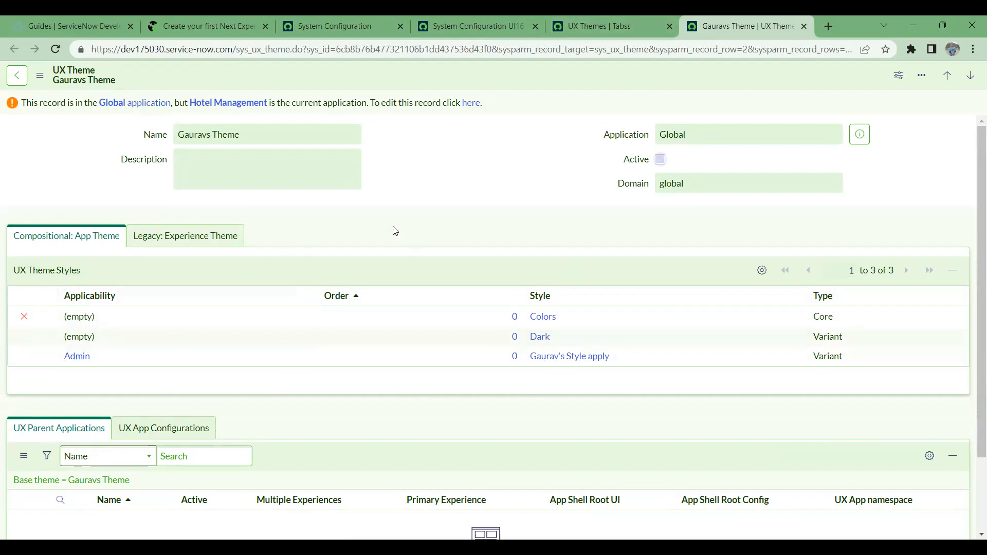
{"action": "mouse_move", "coordinate": [308, 18]}
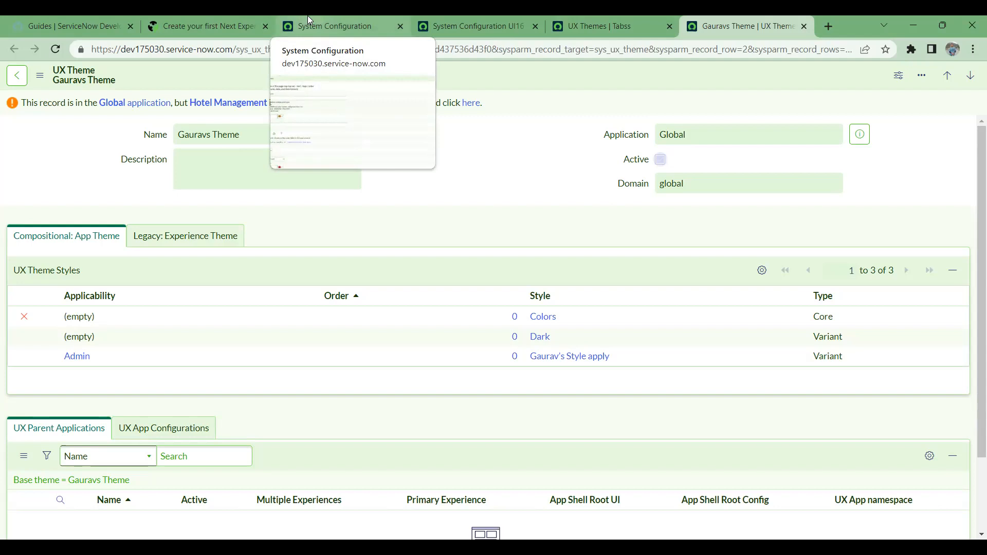
{"action": "left_click", "coordinate": [309, 18]}
{"action": "left_click", "coordinate": [217, 19]}
{"action": "left_click", "coordinate": [477, 21]}
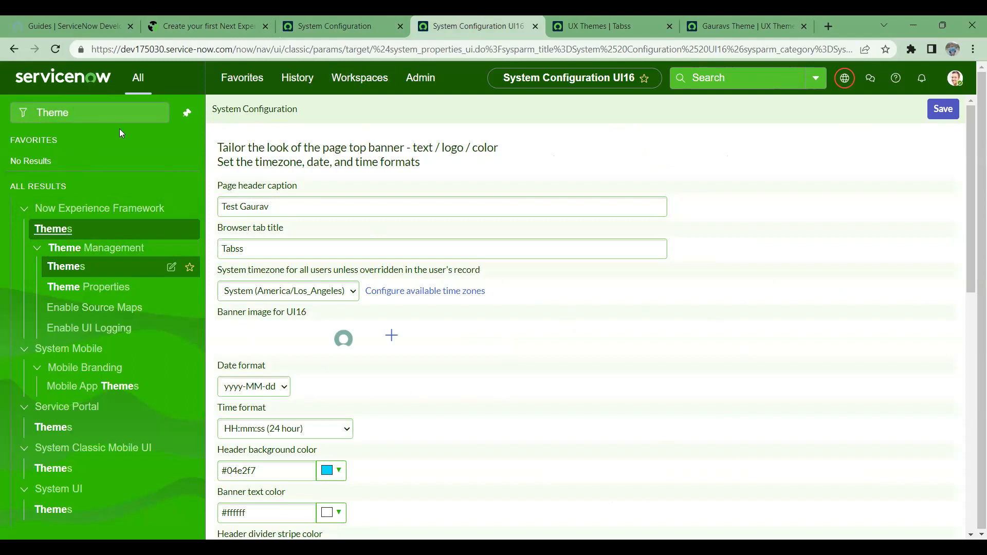
- Search 'servicenow' to open the Products page, then revisit the UX Themes list and custom theme's styles
{"action": "left_click", "coordinate": [52, 113]}
{"action": "type", "text": "se"}
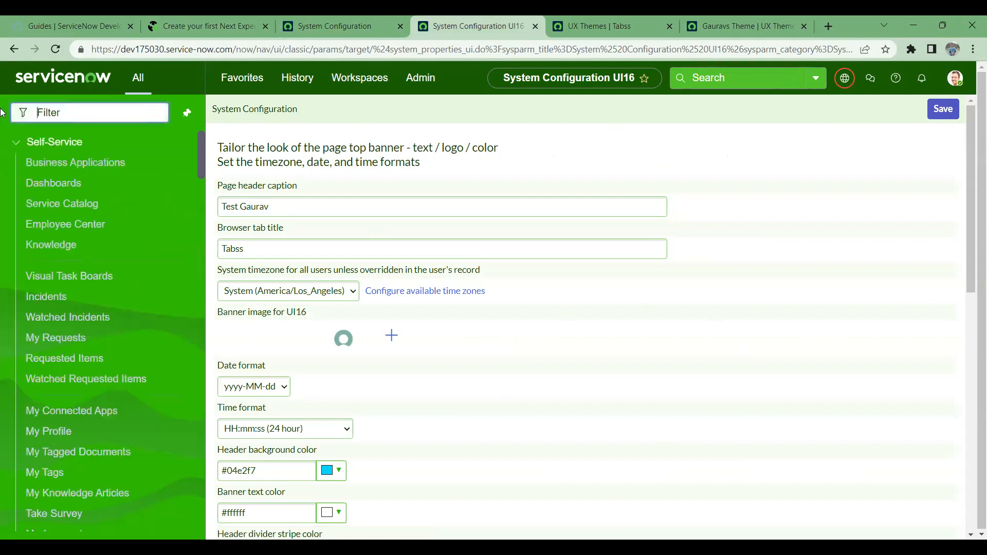
{"action": "type", "text": "rvicenow"}
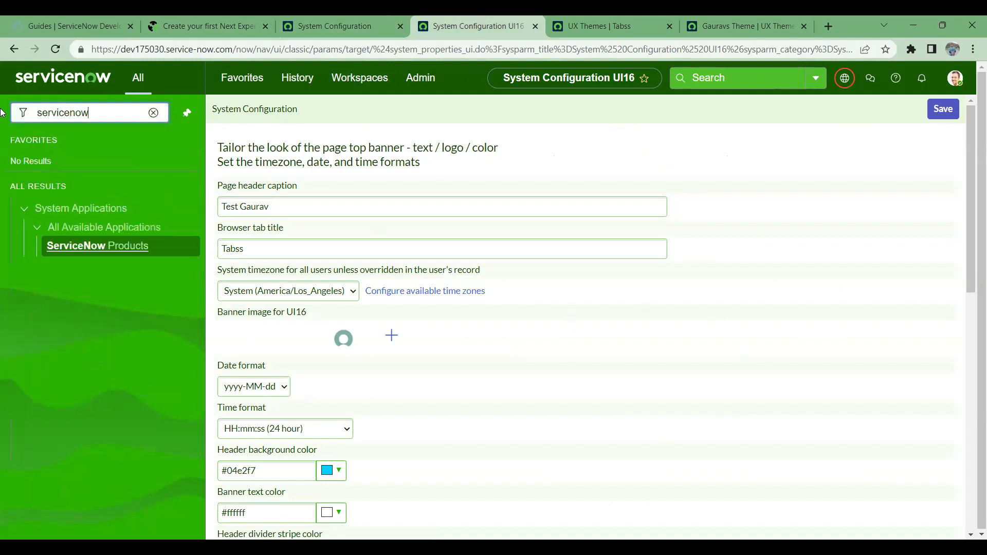
{"action": "key", "text": "Return"}
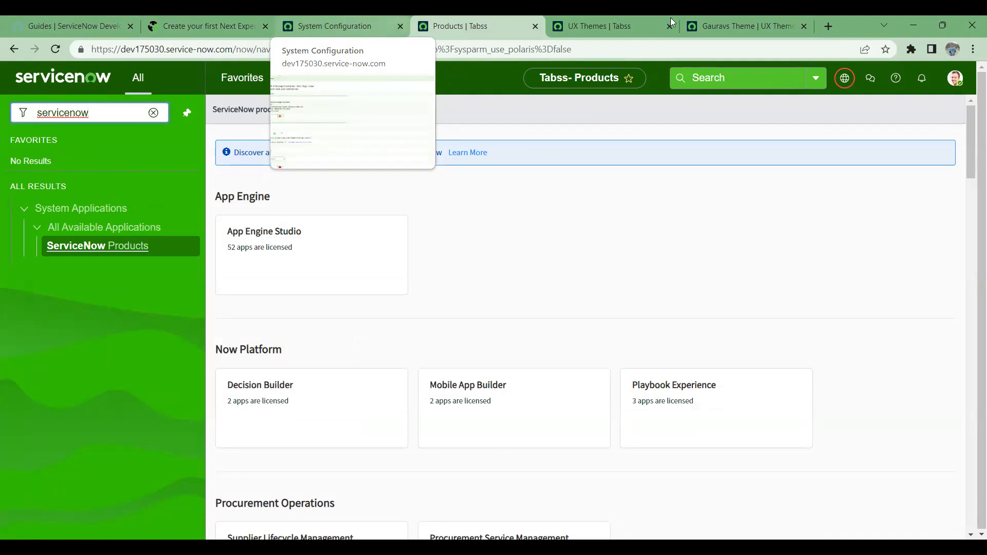
{"action": "left_click", "coordinate": [616, 23]}
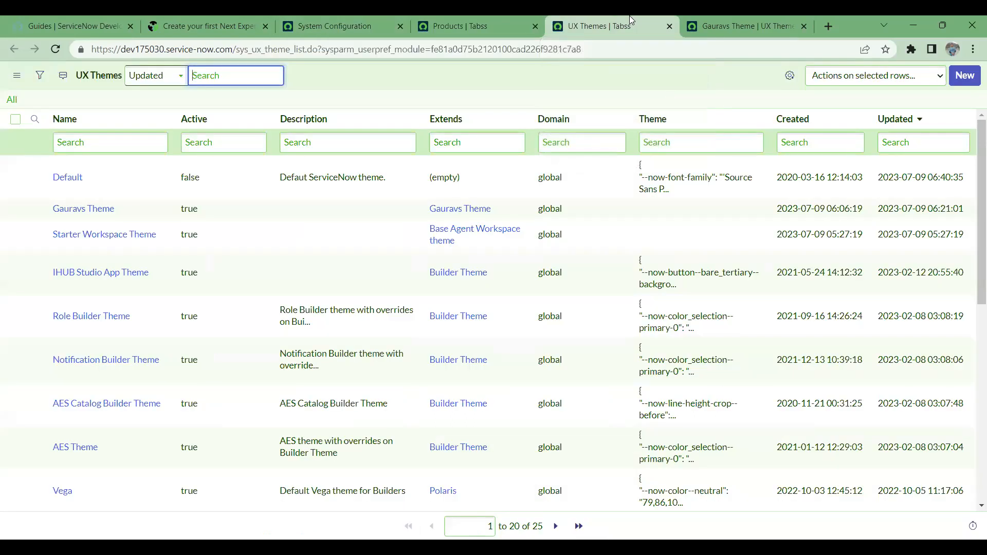
{"action": "left_click", "coordinate": [710, 16]}
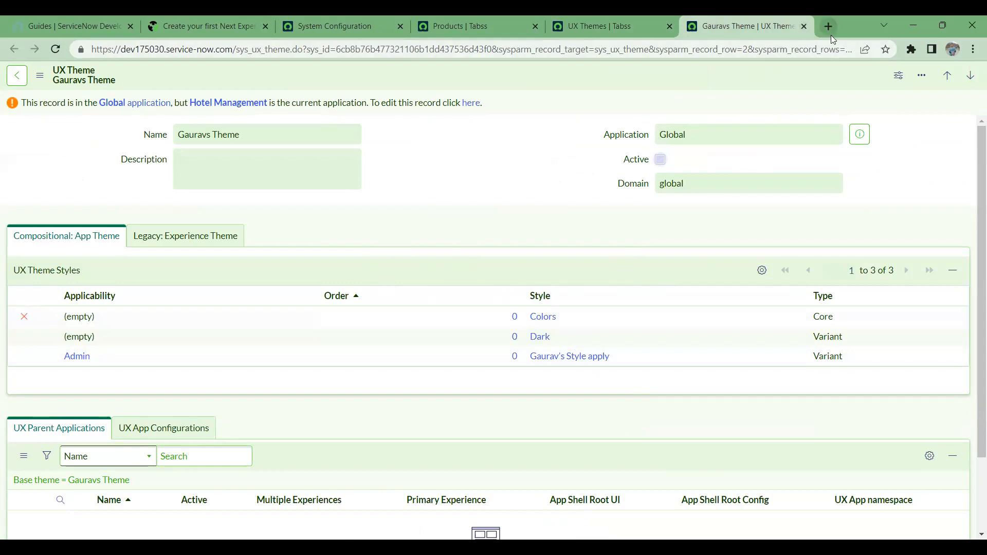
{"action": "left_click", "coordinate": [395, 16]}
- Open the theme guide article and highlight the Manual Theme Creation and Step 1 headings
{"action": "left_click", "coordinate": [158, 15]}
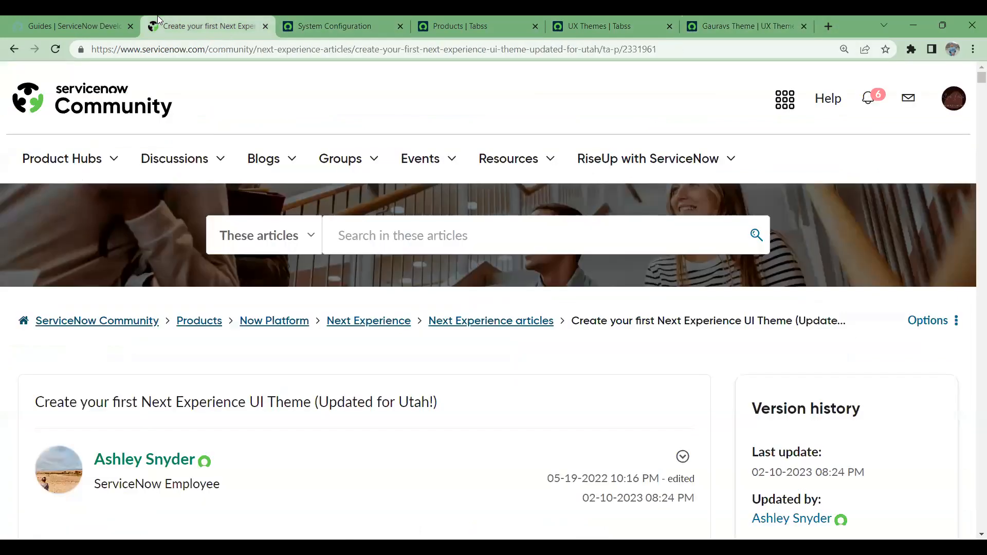
{"action": "scroll", "coordinate": [329, 411], "scroll_direction": "down", "scroll_amount": 10}
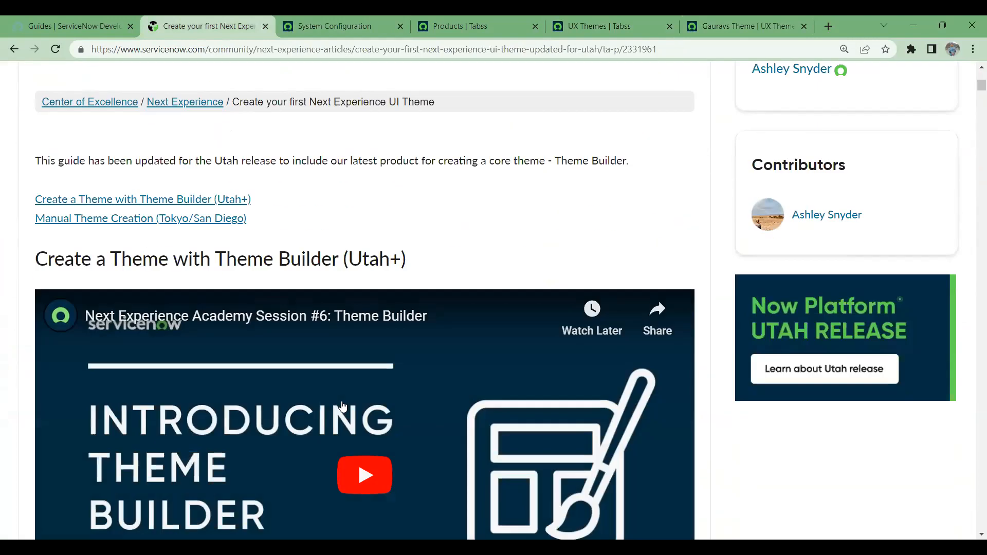
{"action": "scroll", "coordinate": [344, 399], "scroll_direction": "down", "scroll_amount": 12}
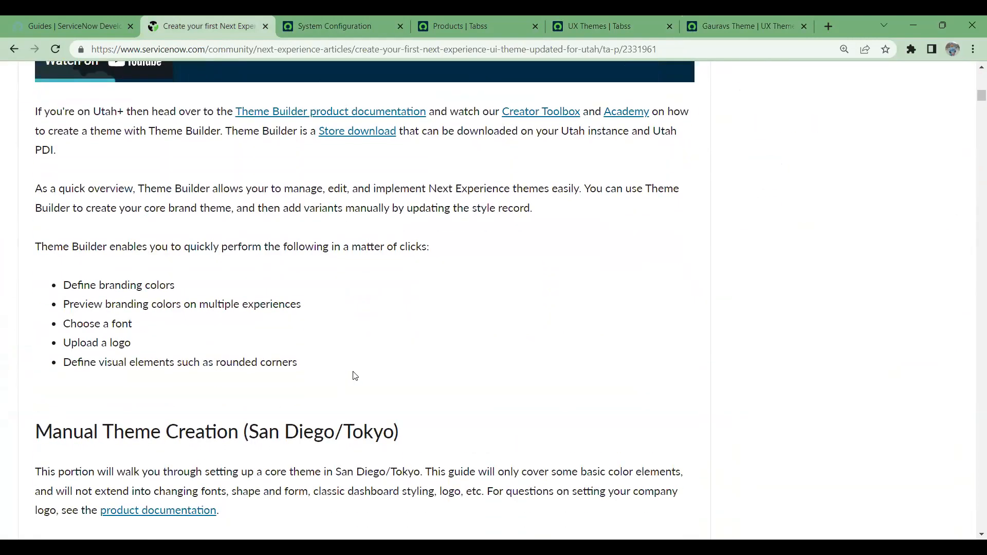
{"action": "scroll", "coordinate": [355, 379], "scroll_direction": "down", "scroll_amount": 7}
{"action": "scroll", "coordinate": [353, 378], "scroll_direction": "up", "scroll_amount": 3}
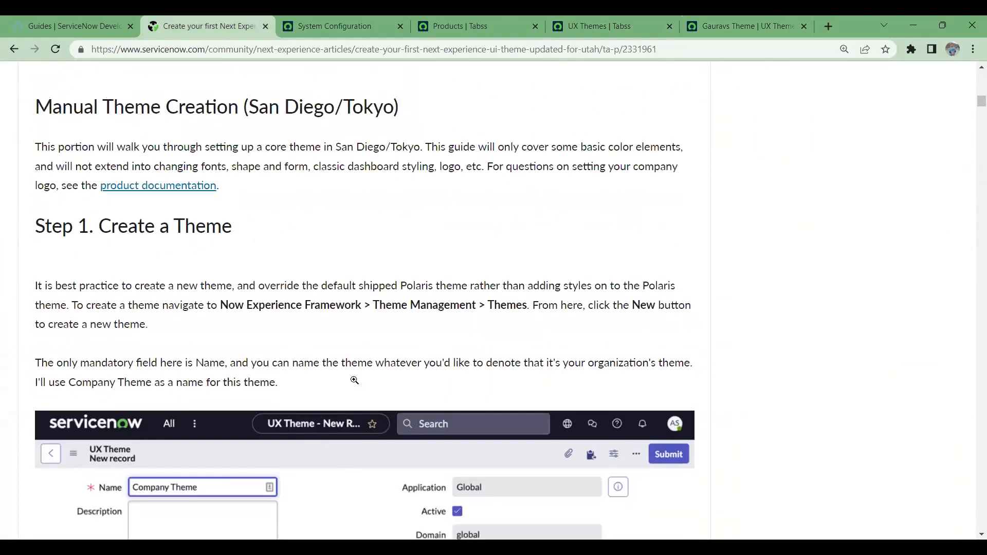
{"action": "left_click_drag", "start_coordinate": [33, 222], "coordinate": [270, 231]}
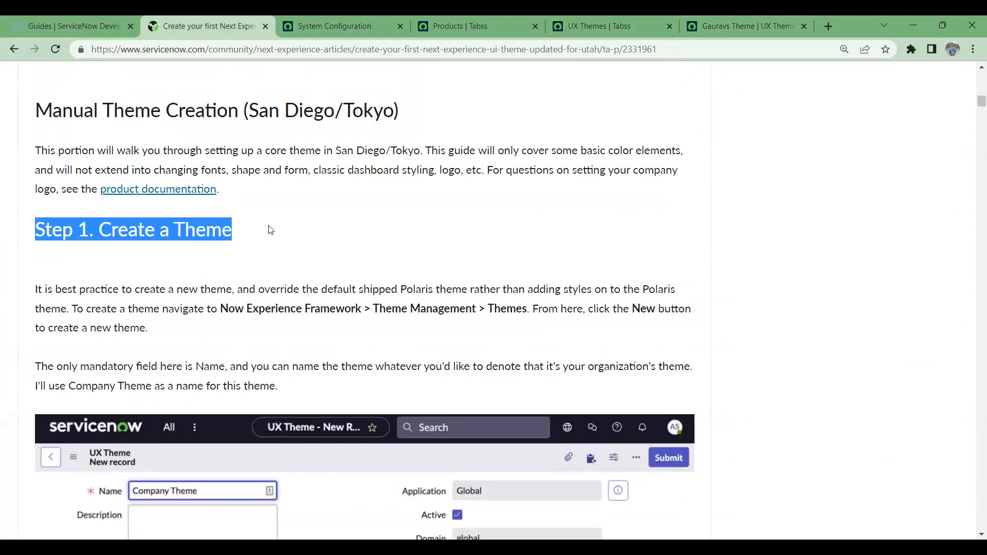
{"action": "left_click_drag", "start_coordinate": [394, 110], "coordinate": [34, 110]}
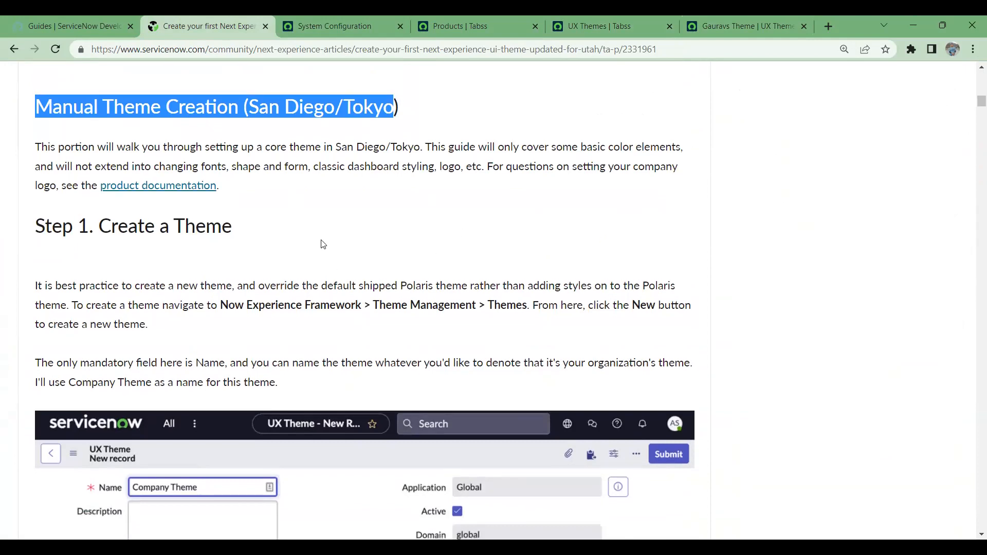
{"action": "scroll", "coordinate": [322, 243], "scroll_direction": "down", "scroll_amount": 3}
{"action": "scroll", "coordinate": [308, 224], "scroll_direction": "up", "scroll_amount": 3}
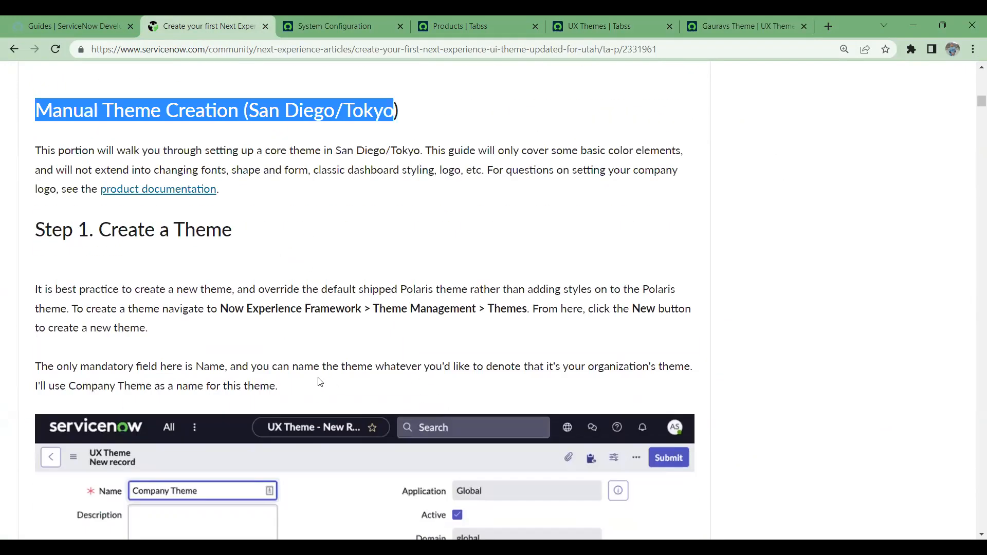
- Scroll to Step 2 and highlight its heading and the paragraphs about reusing Polaris styles
{"action": "left_click_drag", "start_coordinate": [522, 309], "coordinate": [334, 289]}
{"action": "scroll", "coordinate": [335, 335], "scroll_direction": "down", "scroll_amount": 4}
{"action": "scroll", "coordinate": [334, 335], "scroll_direction": "down", "scroll_amount": 2}
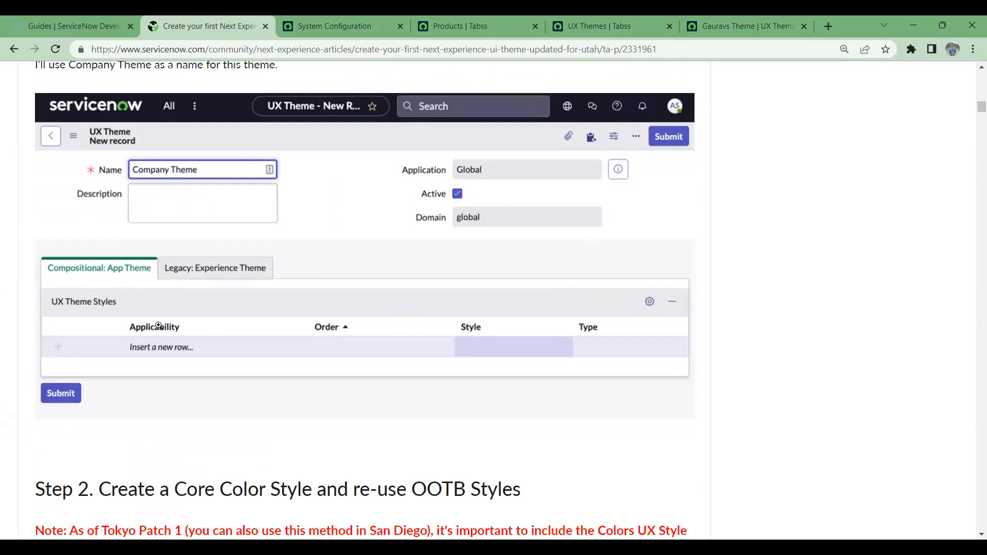
{"action": "scroll", "coordinate": [481, 363], "scroll_direction": "down", "scroll_amount": 2}
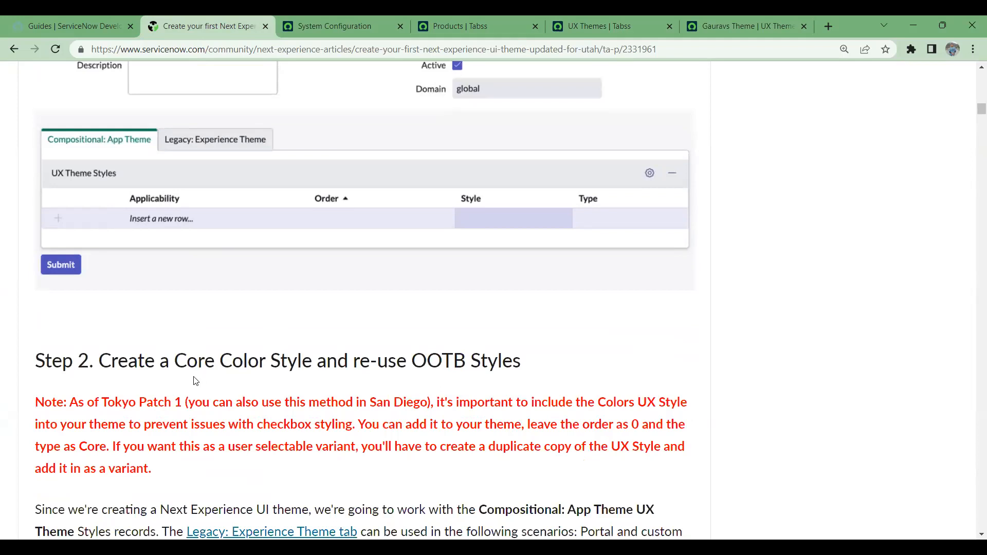
{"action": "left_click_drag", "start_coordinate": [111, 363], "coordinate": [315, 363]}
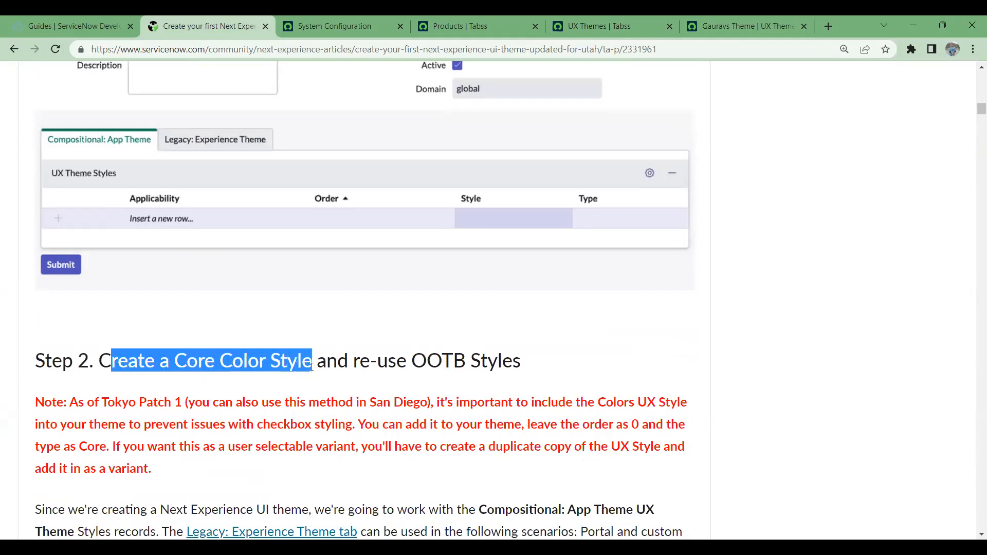
{"action": "left_click_drag", "start_coordinate": [535, 361], "coordinate": [103, 358]}
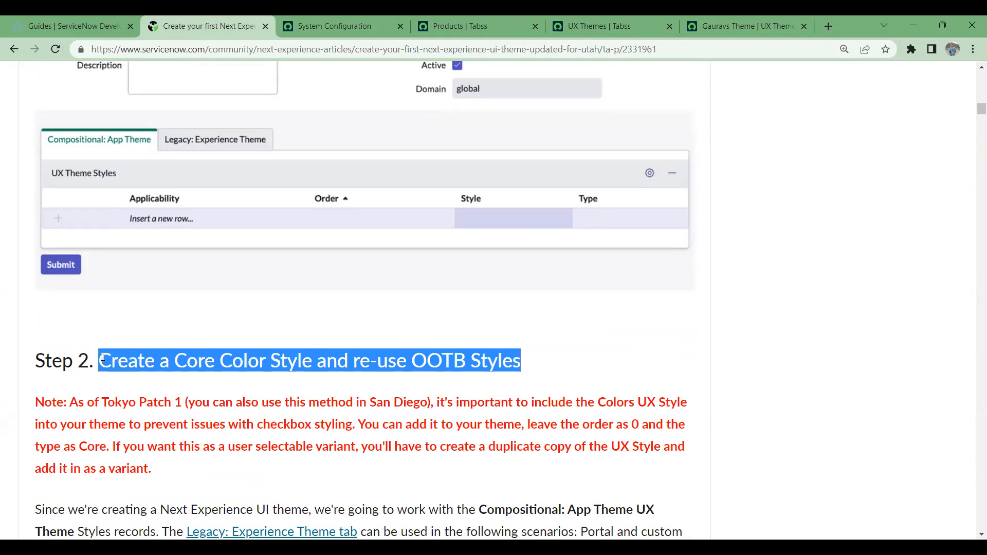
{"action": "scroll", "coordinate": [103, 359], "scroll_direction": "down", "scroll_amount": 5}
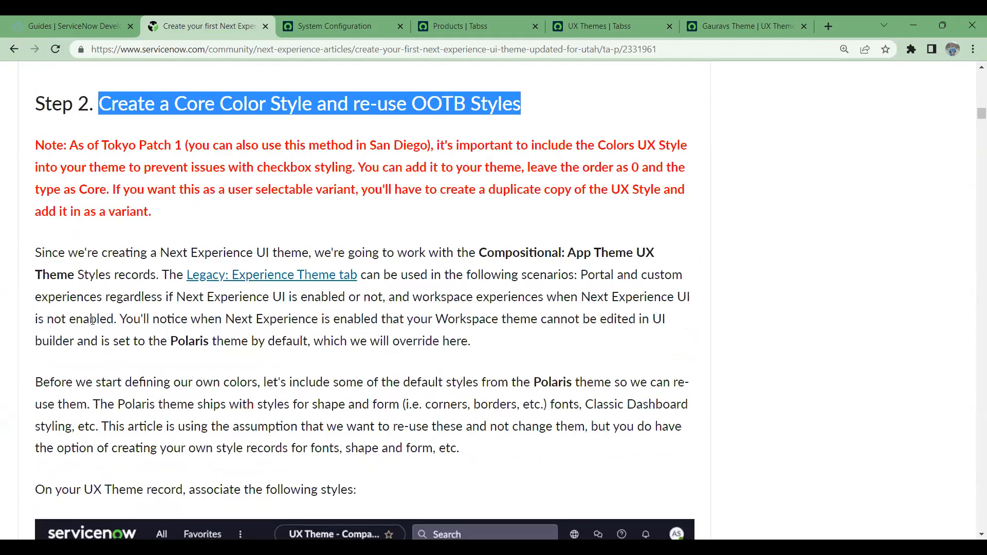
{"action": "scroll", "coordinate": [154, 247], "scroll_direction": "down", "scroll_amount": 3}
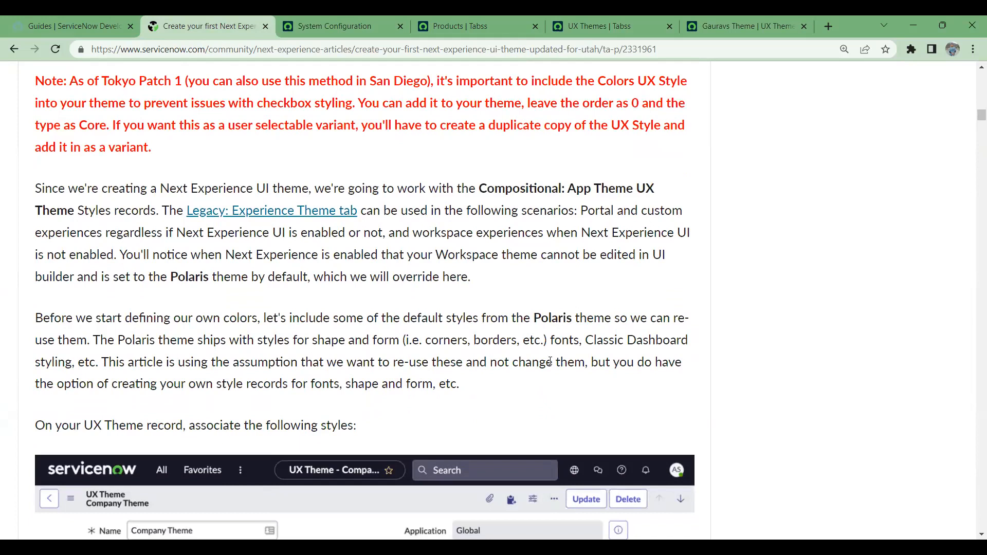
{"action": "left_click_drag", "start_coordinate": [460, 321], "coordinate": [53, 192]}
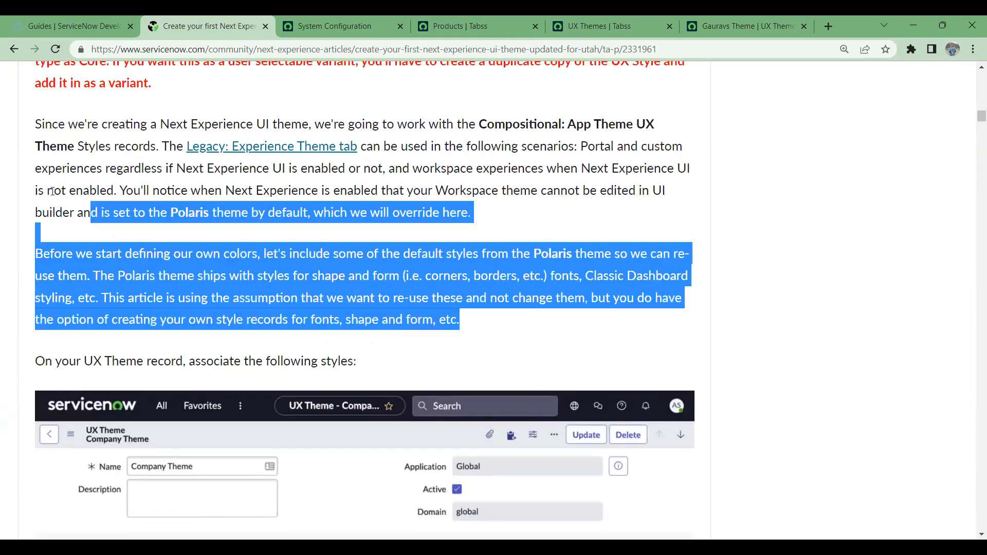
{"action": "left_click_drag", "start_coordinate": [208, 217], "coordinate": [22, 125]}
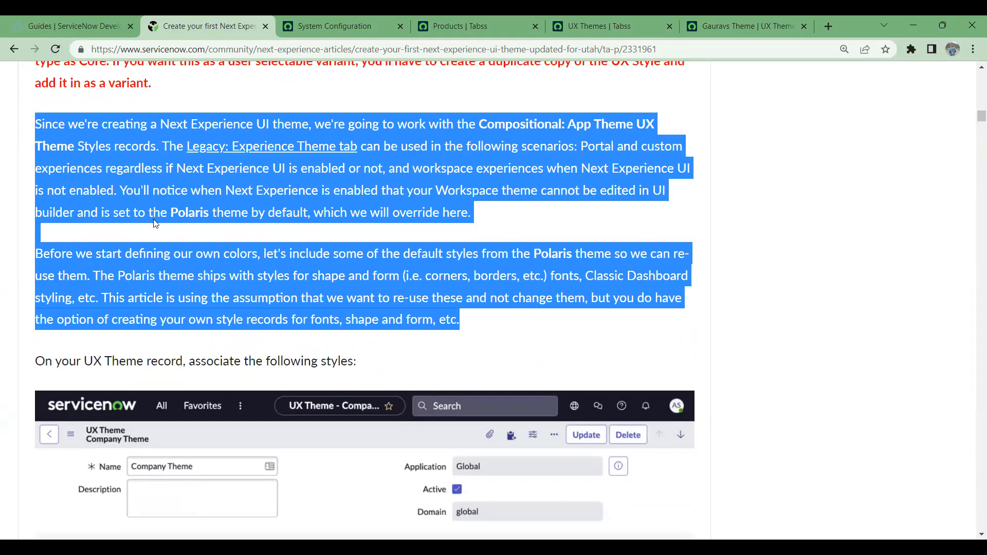
{"action": "scroll", "coordinate": [155, 223], "scroll_direction": "down", "scroll_amount": 5}
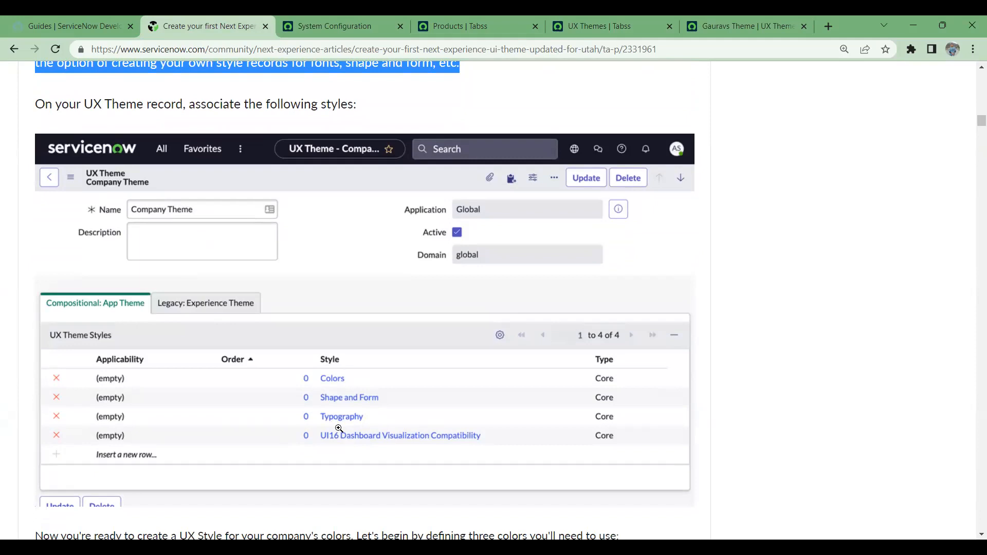
- Glance at the Products page and UX Themes list, then return to the guide article
{"action": "left_click", "coordinate": [504, 15]}
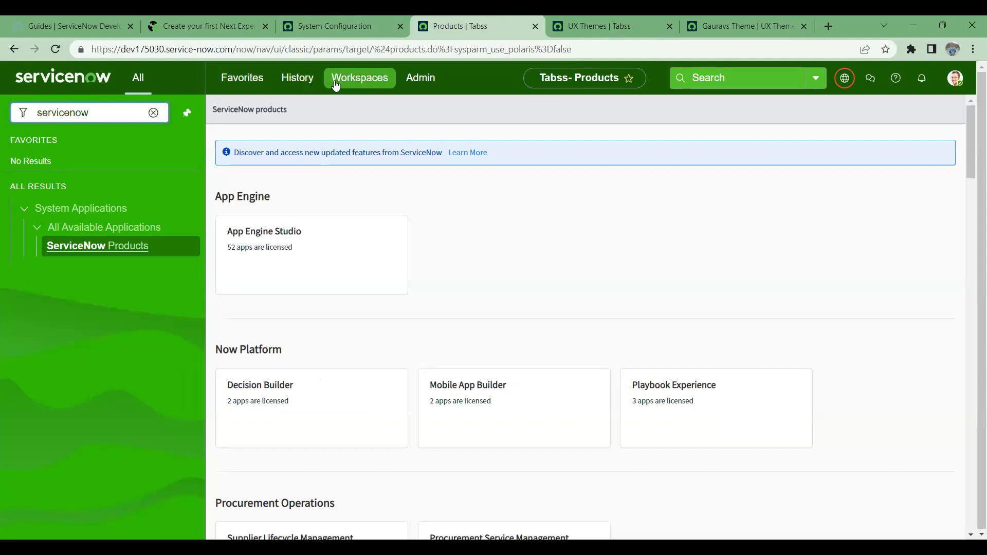
{"action": "left_click", "coordinate": [218, 15]}
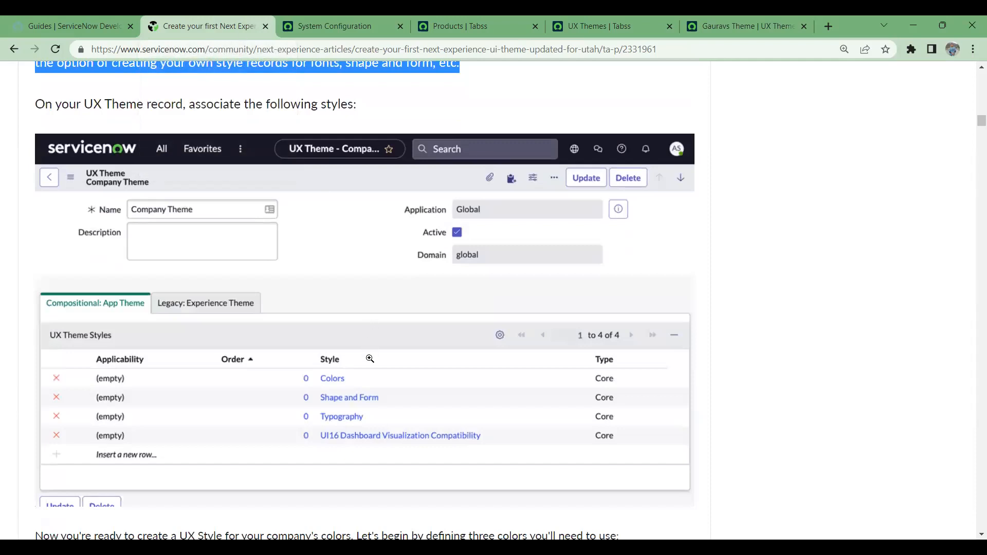
{"action": "left_click", "coordinate": [595, 23]}
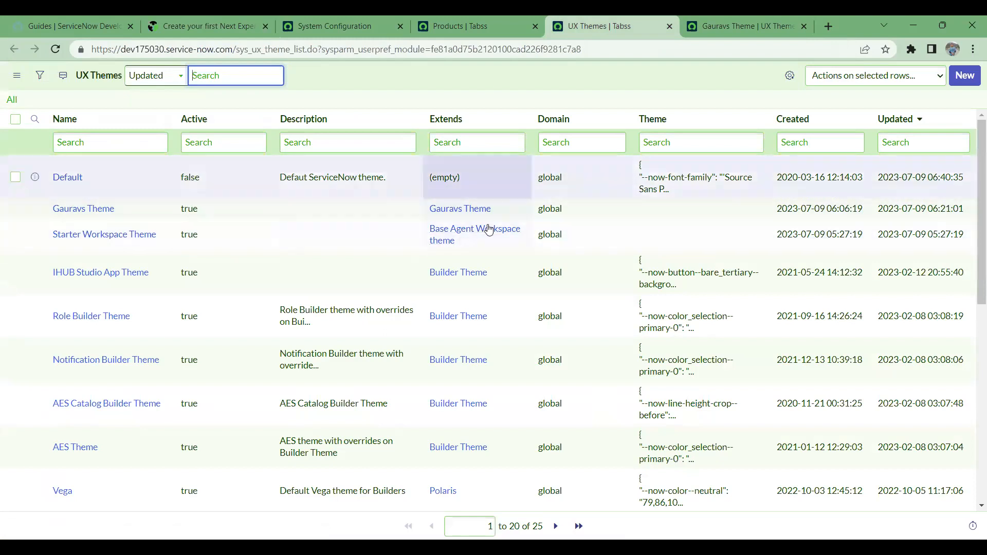
{"action": "left_click", "coordinate": [315, 25]}
{"action": "left_click", "coordinate": [233, 17]}
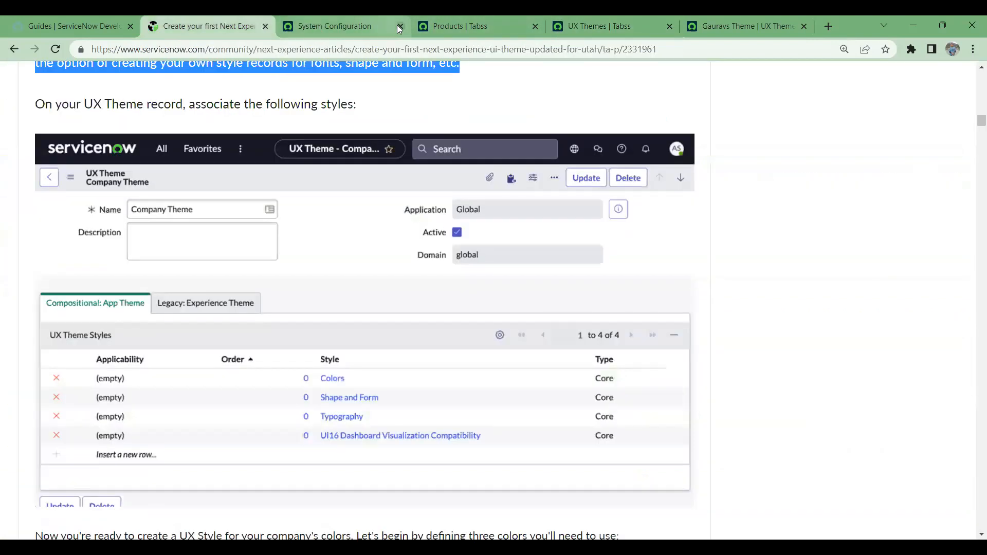
{"action": "scroll", "coordinate": [414, 406], "scroll_direction": "down", "scroll_amount": 1}
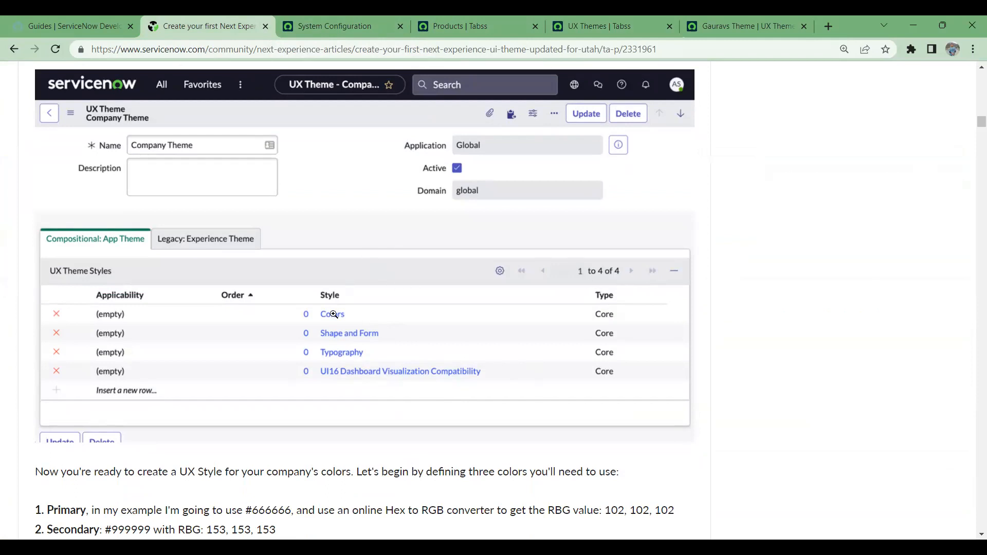
{"action": "scroll", "coordinate": [481, 334], "scroll_direction": "down", "scroll_amount": 5}
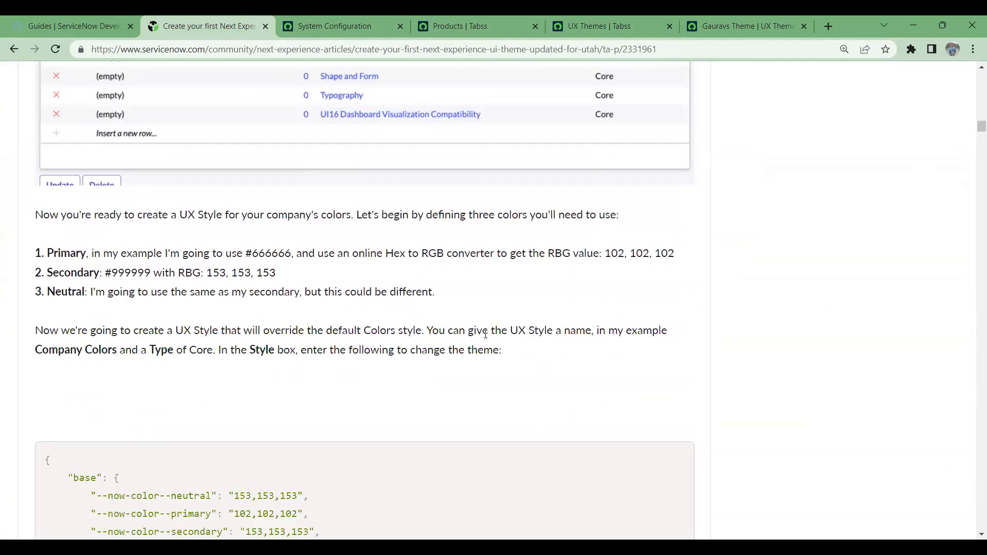
{"action": "scroll", "coordinate": [485, 334], "scroll_direction": "down", "scroll_amount": 4}
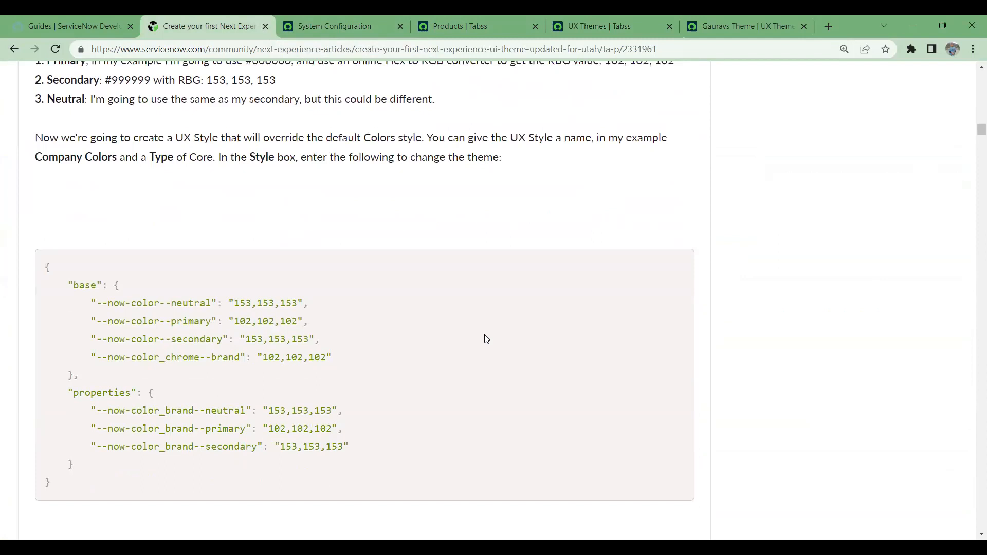
{"action": "scroll", "coordinate": [487, 340], "scroll_direction": "down", "scroll_amount": 2}
{"action": "scroll", "coordinate": [487, 339], "scroll_direction": "up", "scroll_amount": 5}
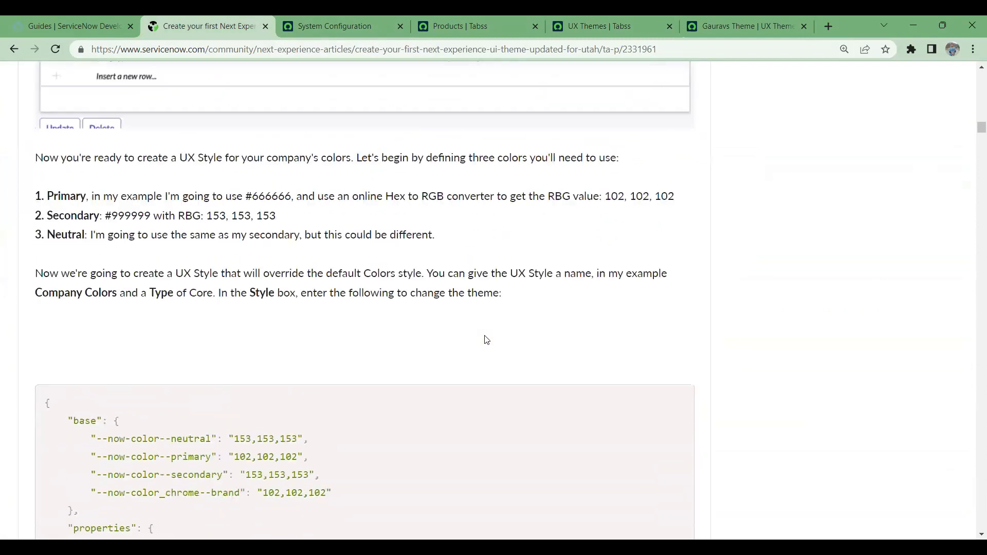
{"action": "scroll", "coordinate": [486, 340], "scroll_direction": "up", "scroll_amount": 1}
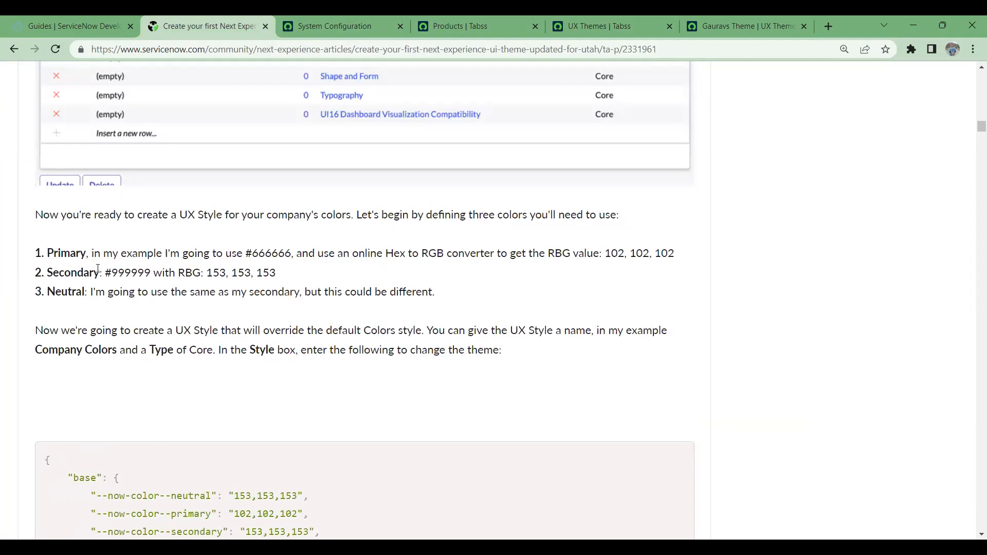
{"action": "scroll", "coordinate": [190, 346], "scroll_direction": "up", "scroll_amount": 1}
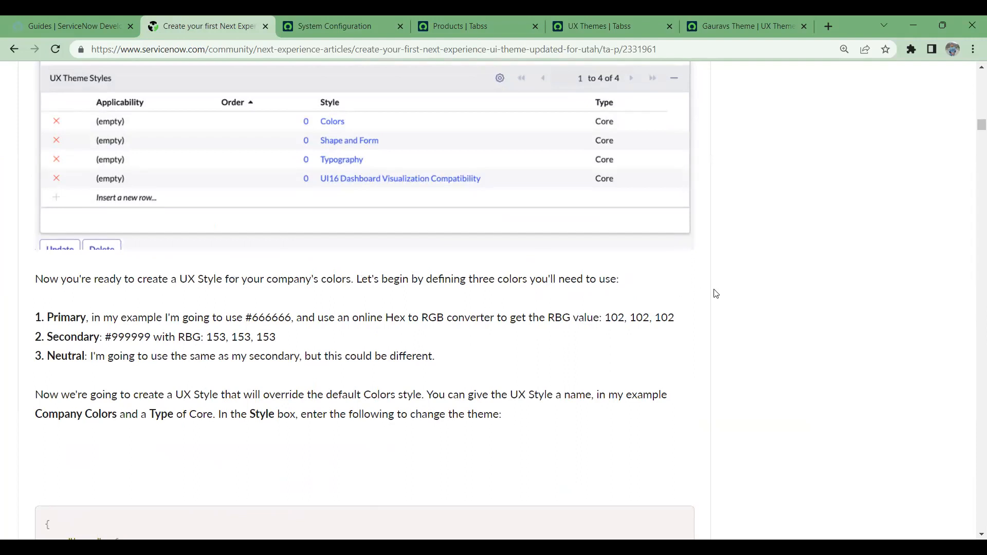
{"action": "scroll", "coordinate": [630, 363], "scroll_direction": "down", "scroll_amount": 4}
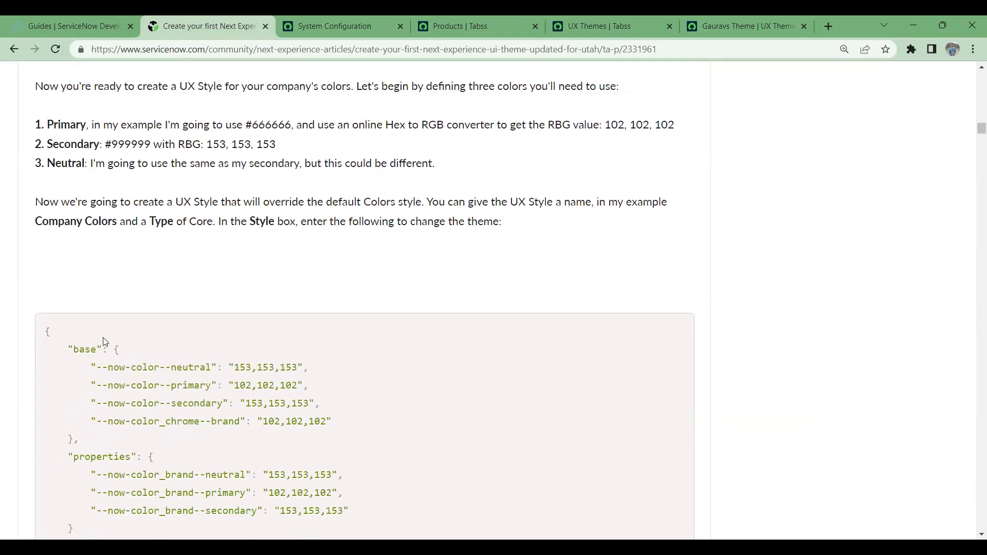
{"action": "left_click_drag", "start_coordinate": [44, 331], "coordinate": [292, 511]}
{"action": "scroll", "coordinate": [317, 449], "scroll_direction": "down", "scroll_amount": 5}
{"action": "scroll", "coordinate": [318, 449], "scroll_direction": "down", "scroll_amount": 5}
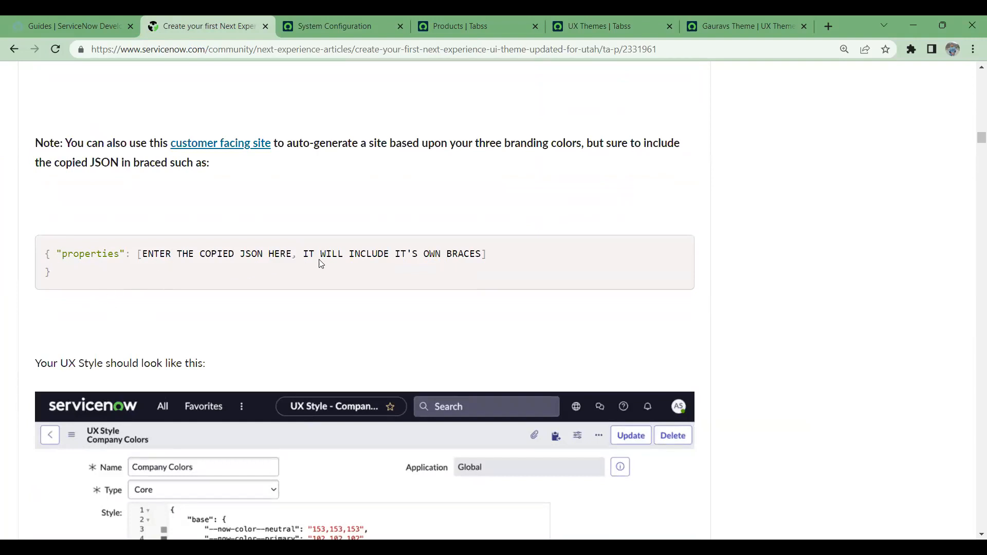
{"action": "scroll", "coordinate": [370, 288], "scroll_direction": "down", "scroll_amount": 2}
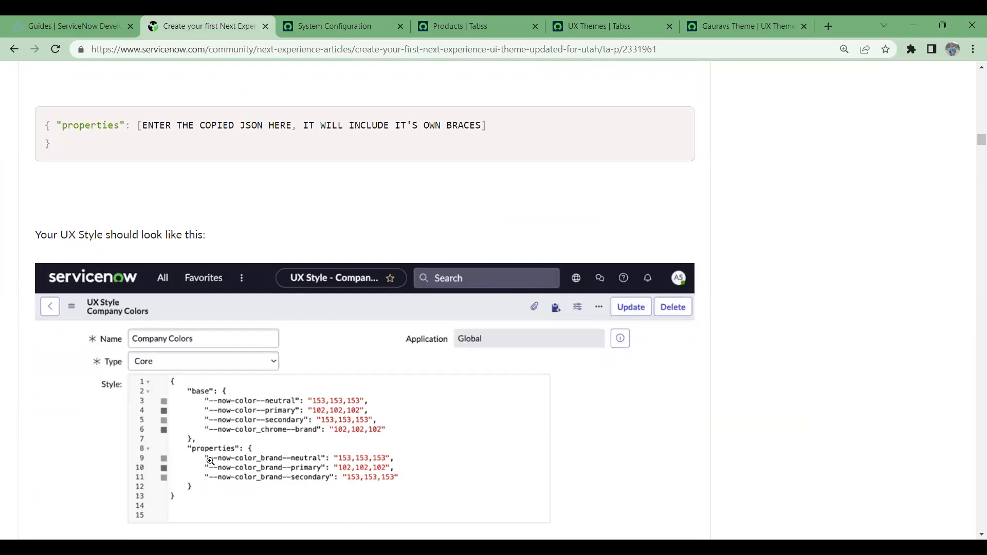
{"action": "scroll", "coordinate": [210, 462], "scroll_direction": "down", "scroll_amount": 10}
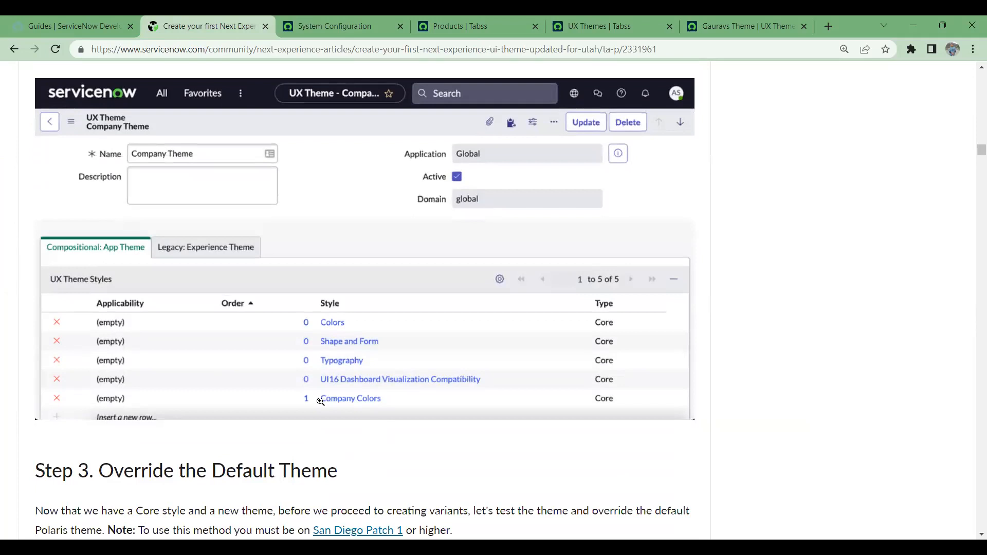
{"action": "scroll", "coordinate": [360, 399], "scroll_direction": "down", "scroll_amount": 5}
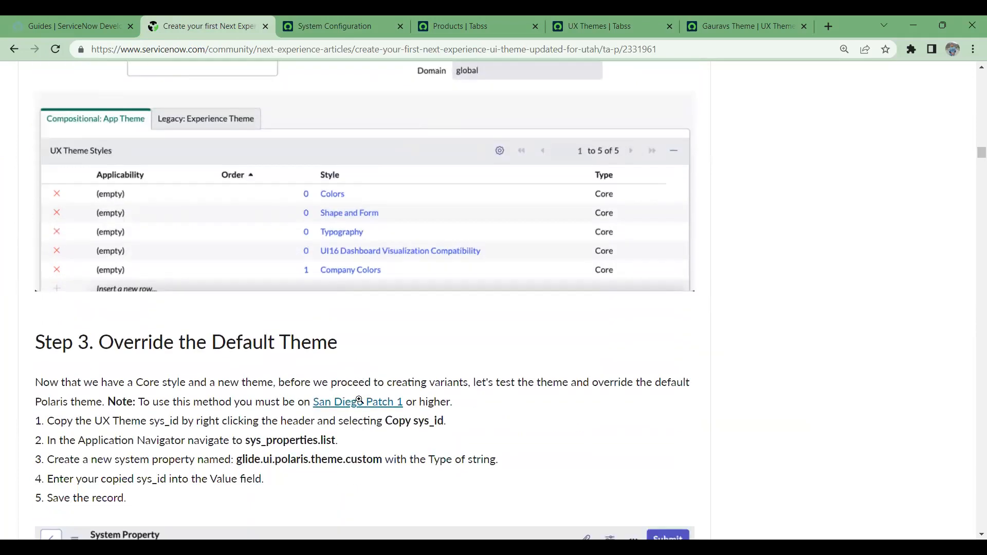
{"action": "scroll", "coordinate": [360, 400], "scroll_direction": "down", "scroll_amount": 3}
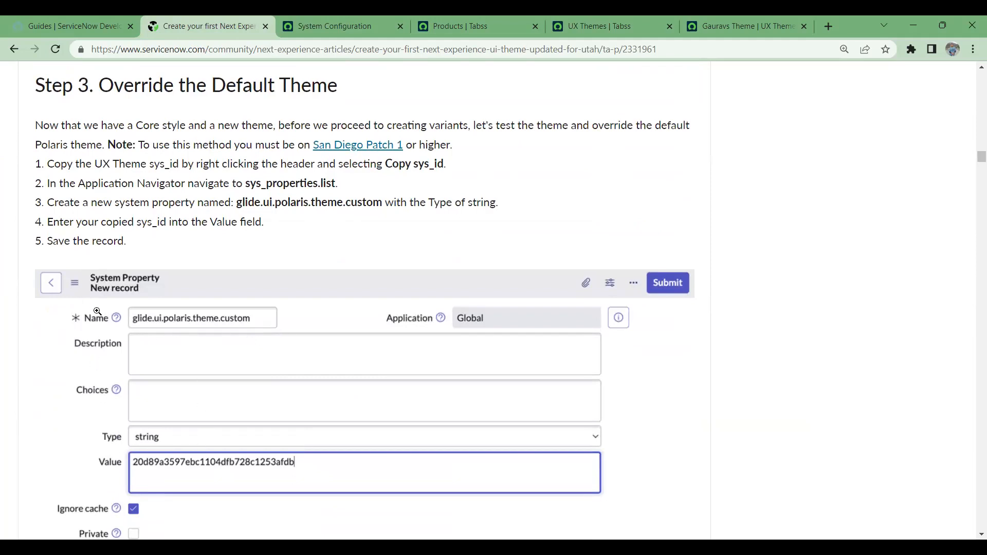
{"action": "scroll", "coordinate": [125, 327], "scroll_direction": "down", "scroll_amount": 10}
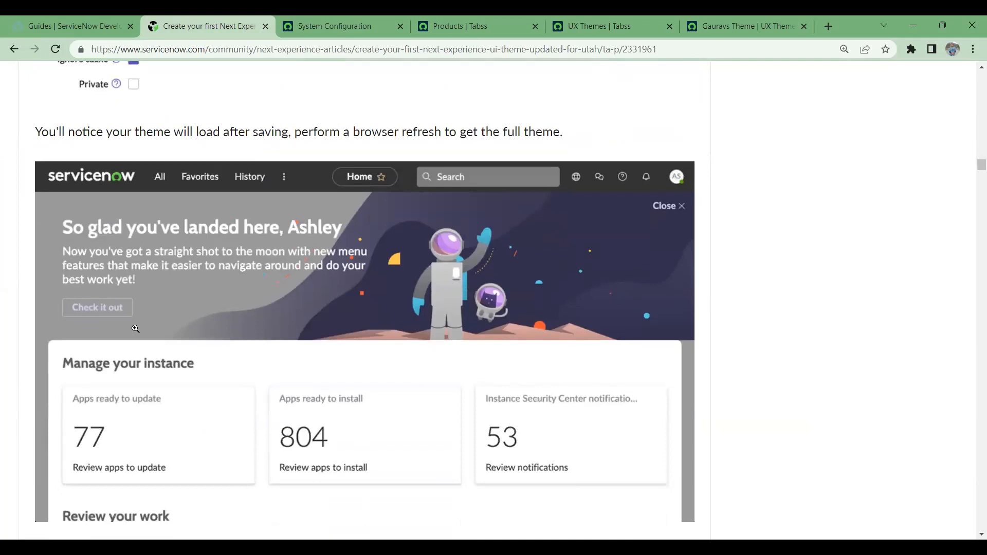
- Scroll the article to Step 4 and highlight its colour-variant heading
{"action": "scroll", "coordinate": [159, 216], "scroll_direction": "down", "scroll_amount": 6}
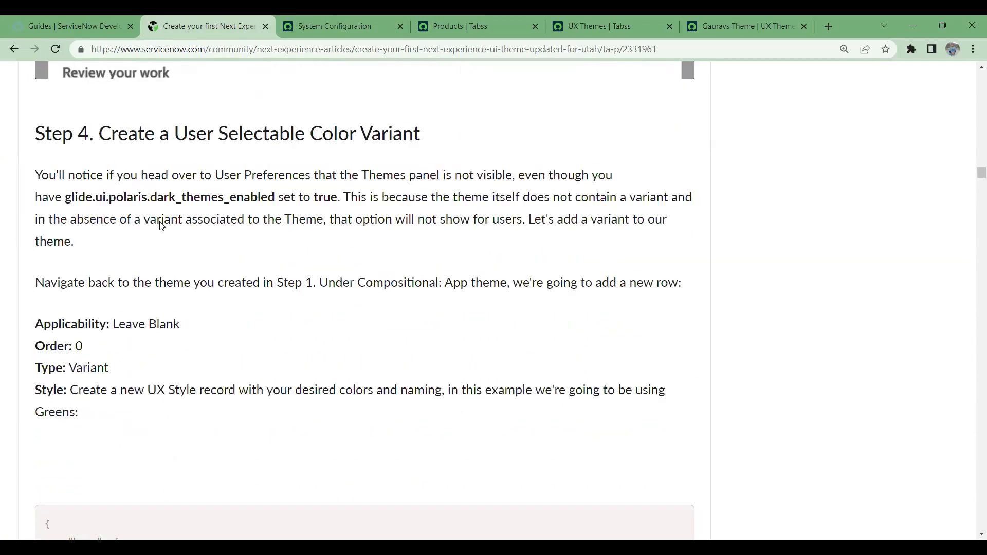
{"action": "scroll", "coordinate": [162, 227], "scroll_direction": "down", "scroll_amount": 5}
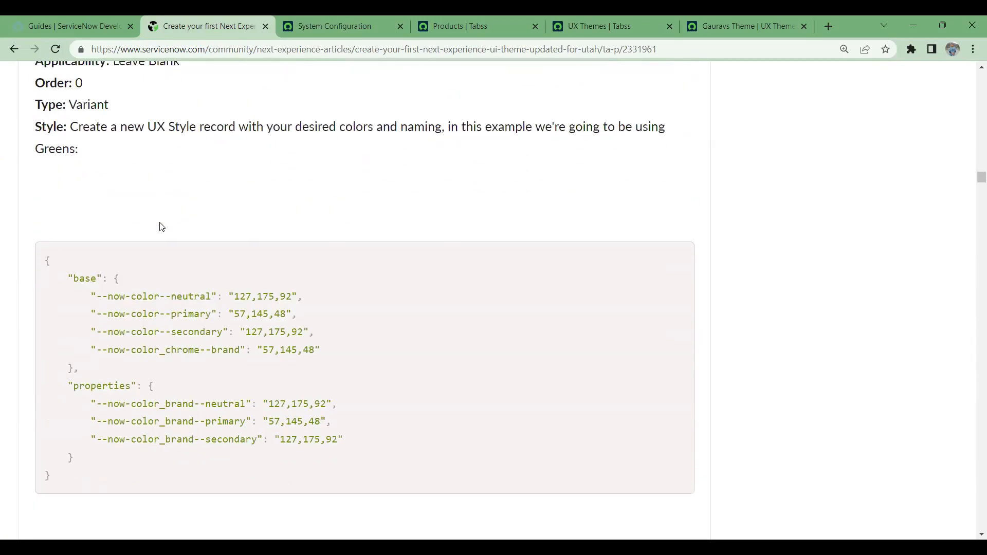
{"action": "scroll", "coordinate": [171, 289], "scroll_direction": "up", "scroll_amount": 3}
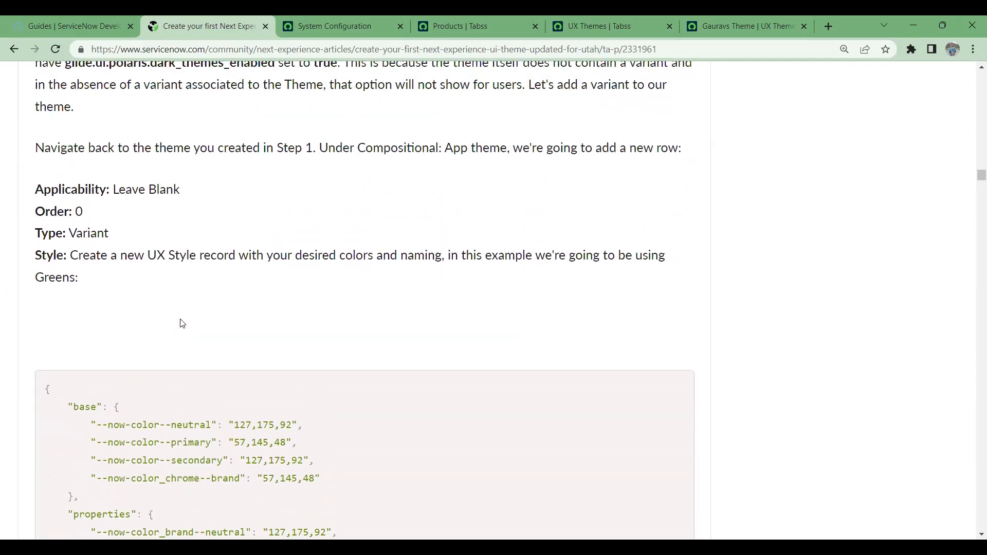
{"action": "scroll", "coordinate": [182, 324], "scroll_direction": "up", "scroll_amount": 1}
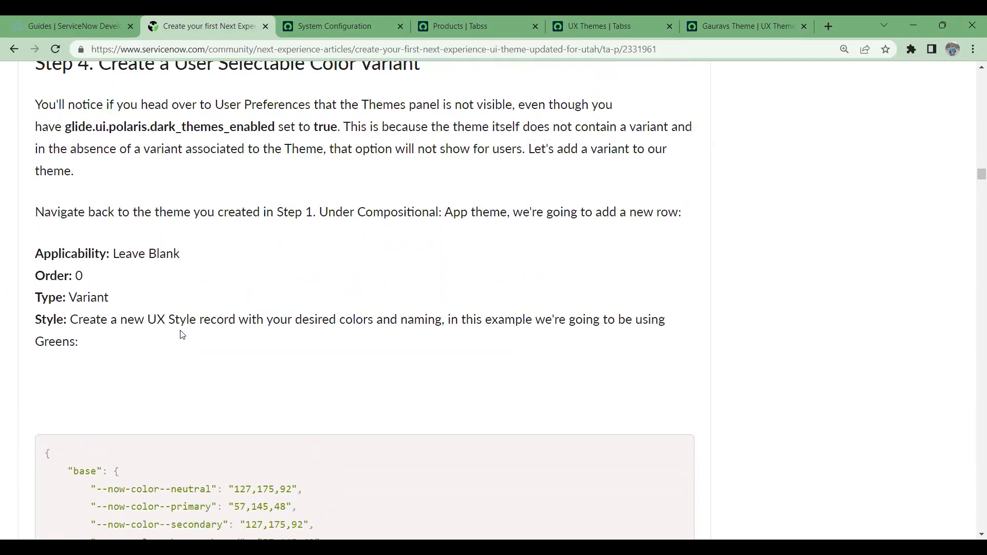
{"action": "scroll", "coordinate": [183, 335], "scroll_direction": "up", "scroll_amount": 4}
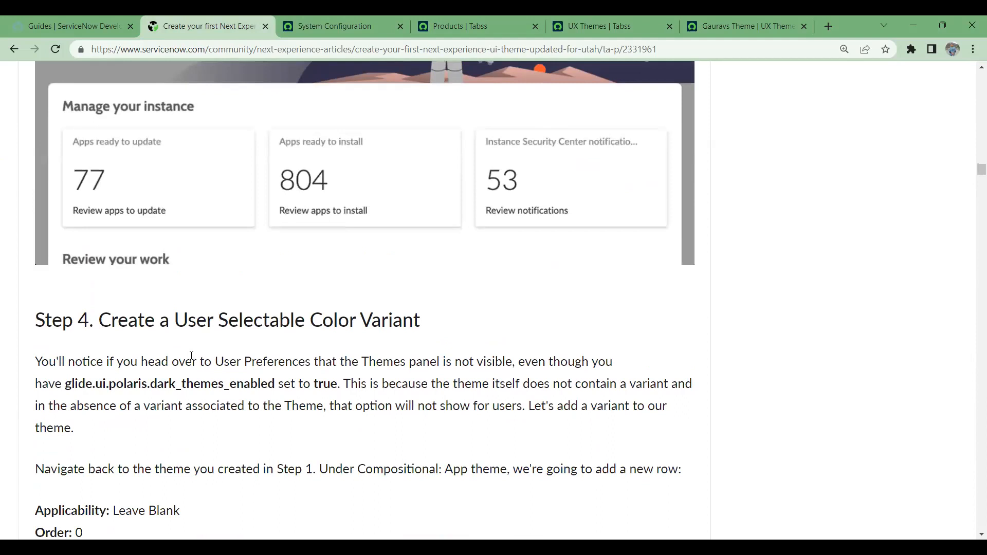
{"action": "scroll", "coordinate": [192, 356], "scroll_direction": "down", "scroll_amount": 2}
{"action": "scroll", "coordinate": [193, 359], "scroll_direction": "up", "scroll_amount": 15}
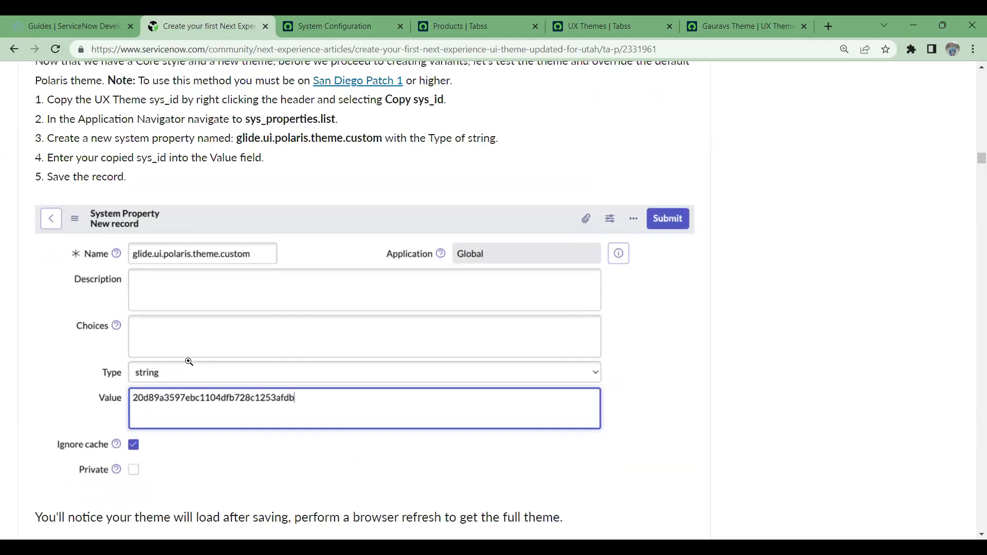
{"action": "scroll", "coordinate": [245, 408], "scroll_direction": "down", "scroll_amount": 2}
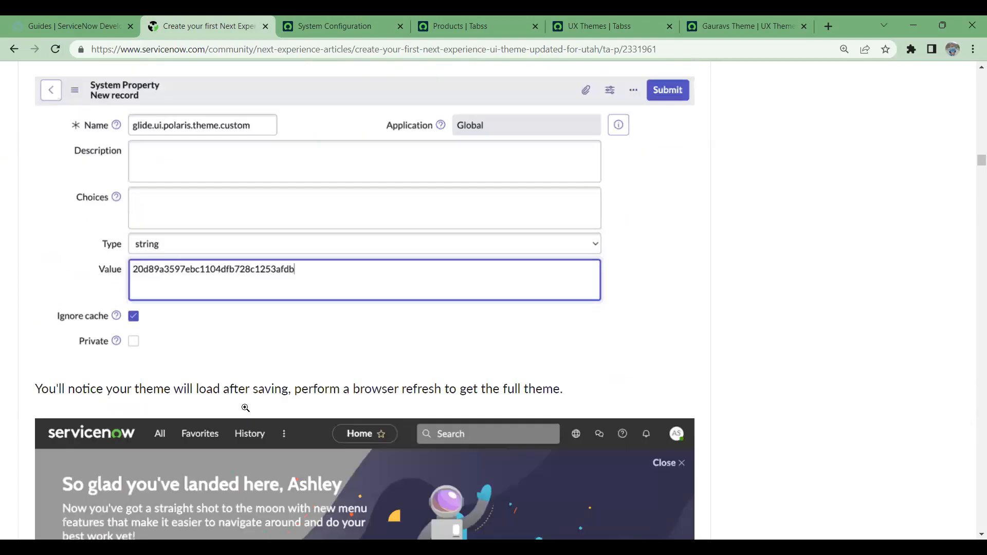
{"action": "scroll", "coordinate": [245, 408], "scroll_direction": "down", "scroll_amount": 12}
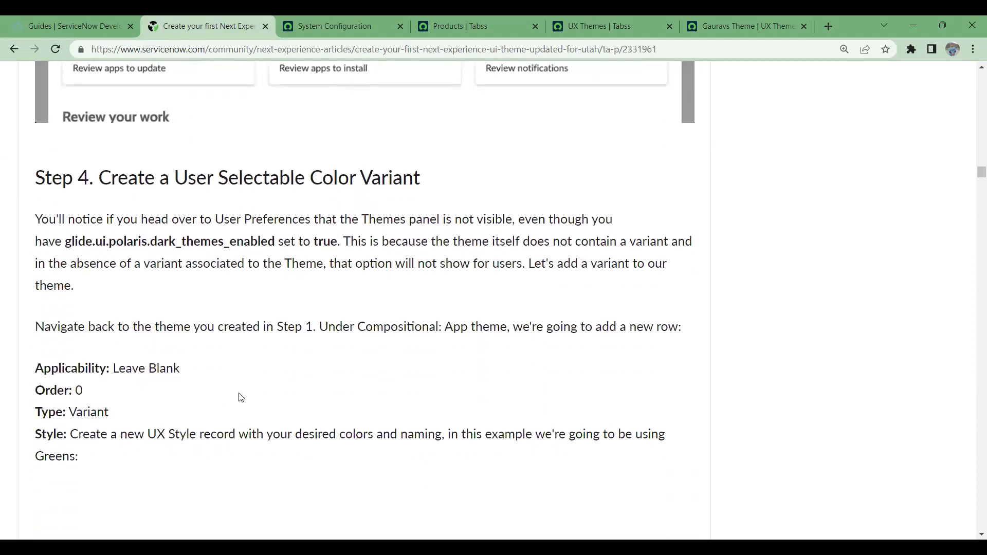
{"action": "scroll", "coordinate": [175, 329], "scroll_direction": "up", "scroll_amount": 3}
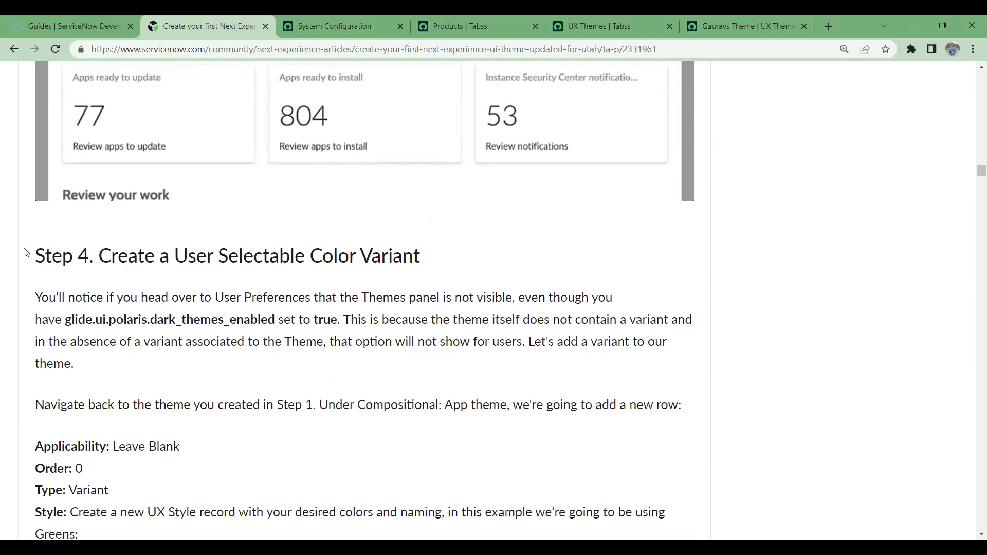
{"action": "left_click_drag", "start_coordinate": [36, 262], "coordinate": [445, 284]}
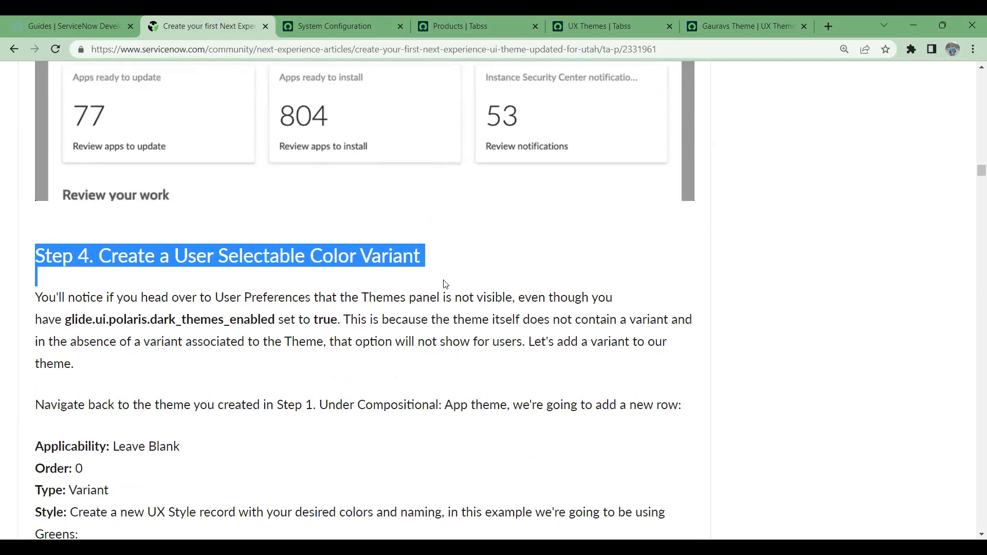
{"action": "scroll", "coordinate": [435, 286], "scroll_direction": "down", "scroll_amount": 2}
{"action": "scroll", "coordinate": [410, 313], "scroll_direction": "up", "scroll_amount": 2}
- Copy the property name glide.ui.polaris.dark_themes_enabled from the Step 4 paragraph
{"action": "left_click_drag", "start_coordinate": [273, 322], "coordinate": [68, 321]}
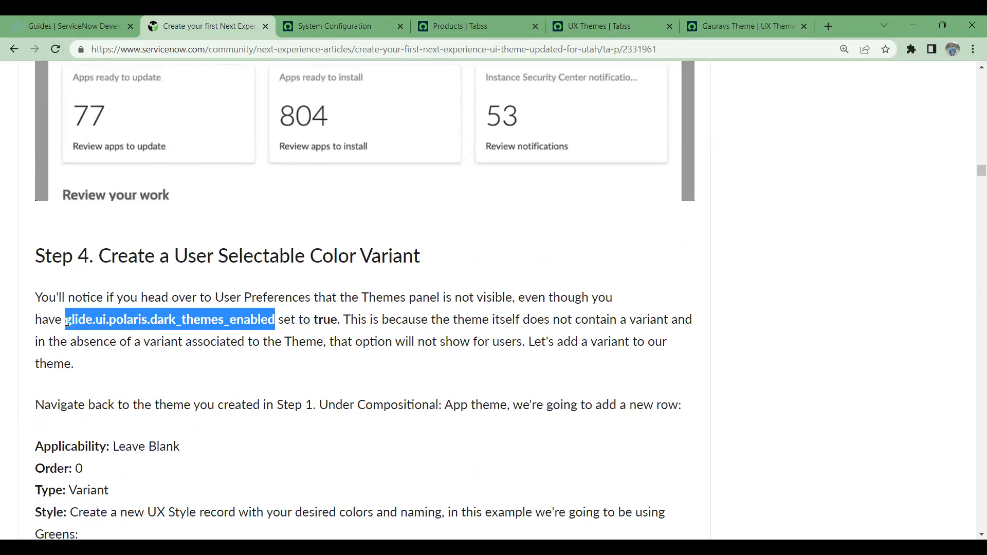
{"action": "right_click", "coordinate": [78, 322]}
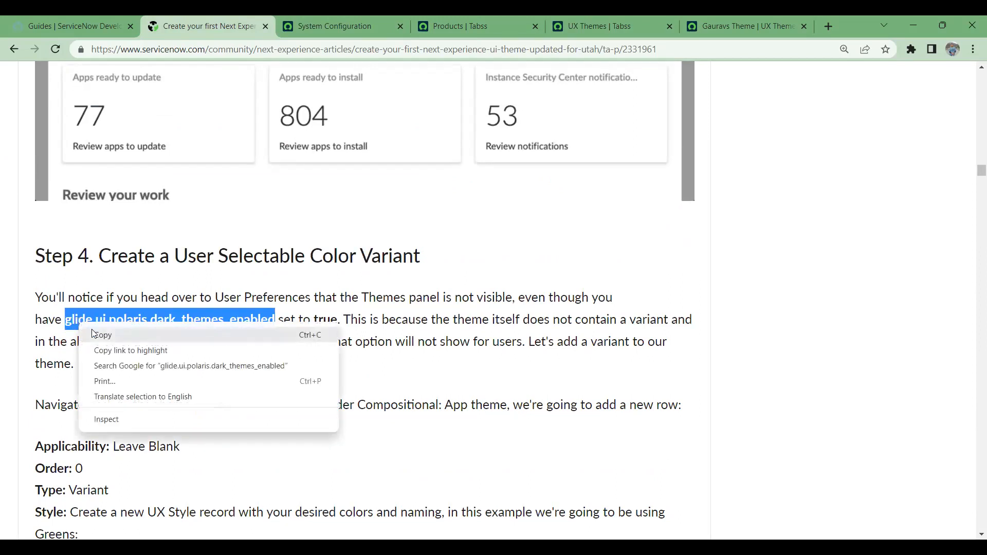
{"action": "left_click", "coordinate": [101, 336]}
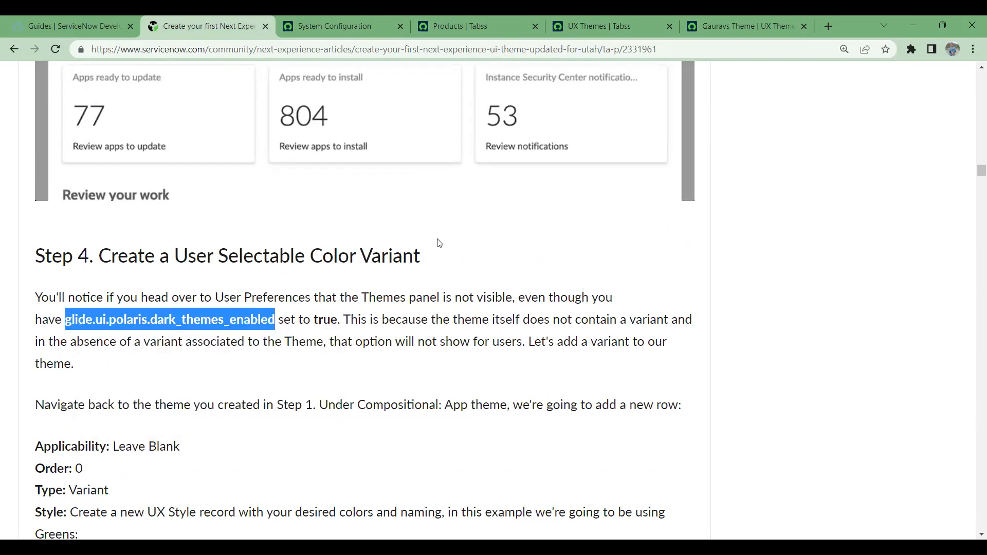
- Bring up the Products page listing App Engine Studio with 52 apps licensed, checking the profile menu twice
{"action": "left_click", "coordinate": [494, 26]}
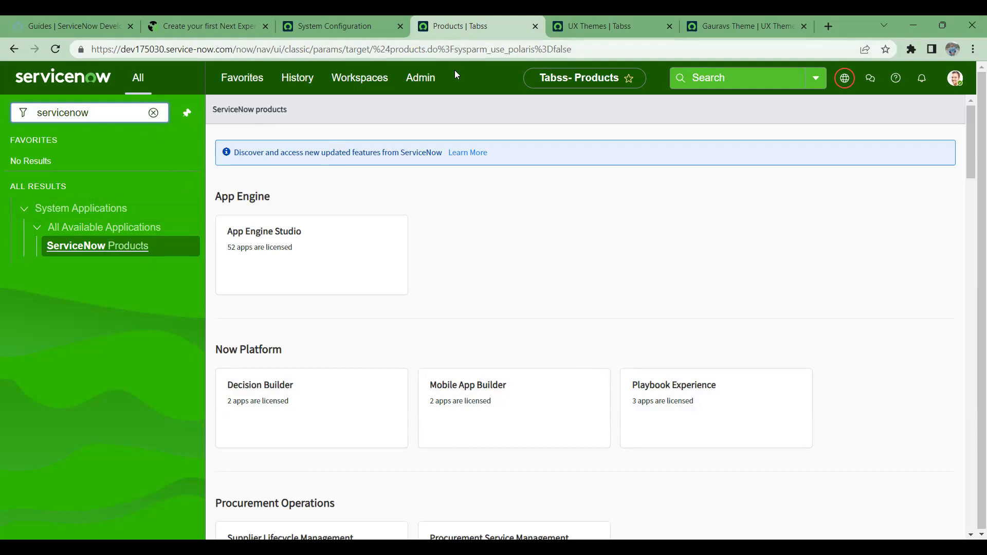
{"action": "left_click", "coordinate": [954, 81]}
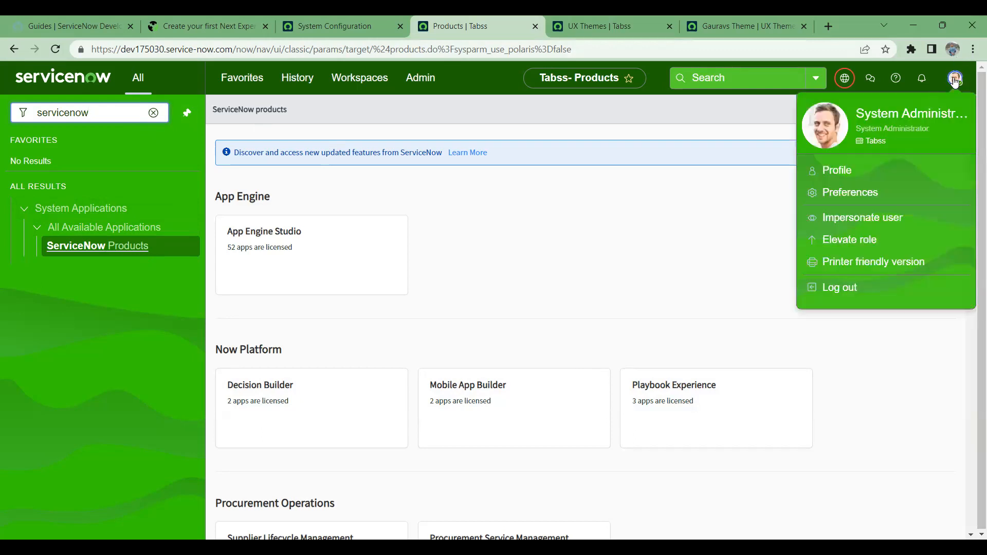
{"action": "left_click", "coordinate": [596, 310]}
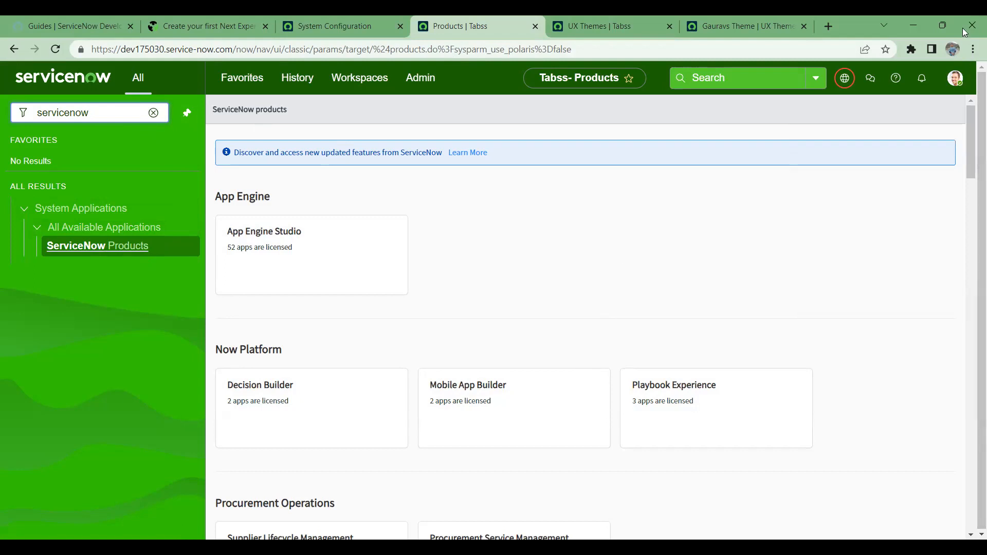
{"action": "left_click", "coordinate": [955, 80]}
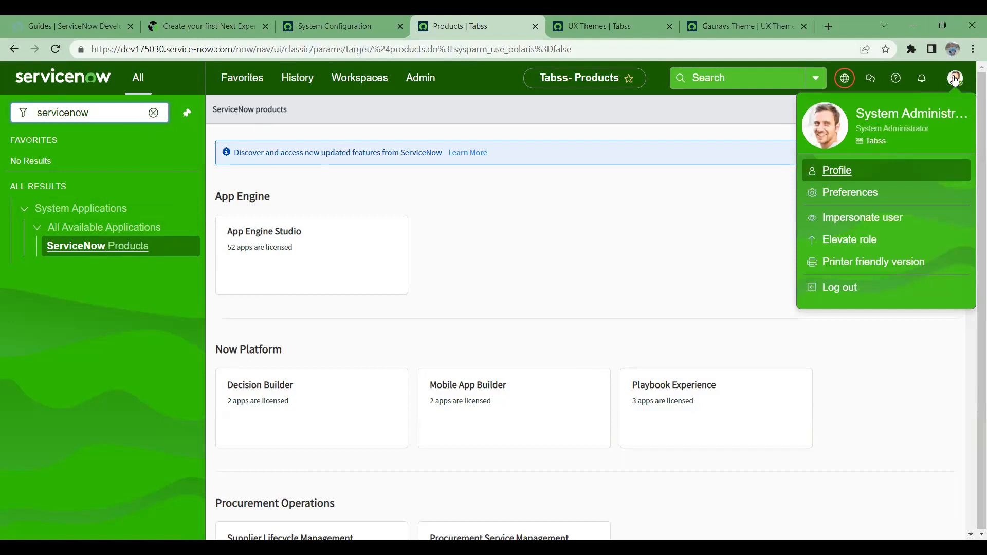
{"action": "left_click", "coordinate": [660, 263]}
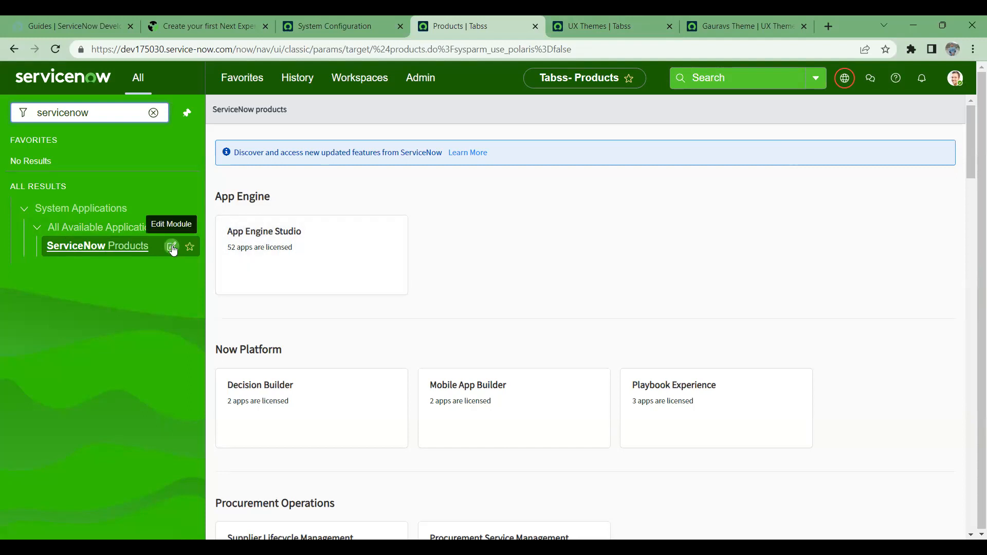
{"action": "left_click", "coordinate": [171, 247]}
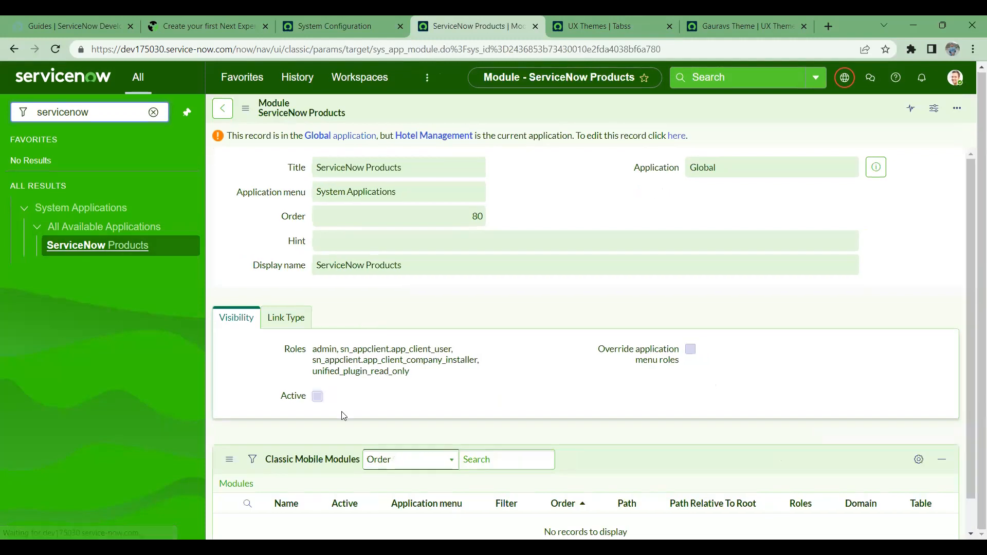
{"action": "scroll", "coordinate": [362, 393], "scroll_direction": "down", "scroll_amount": 2}
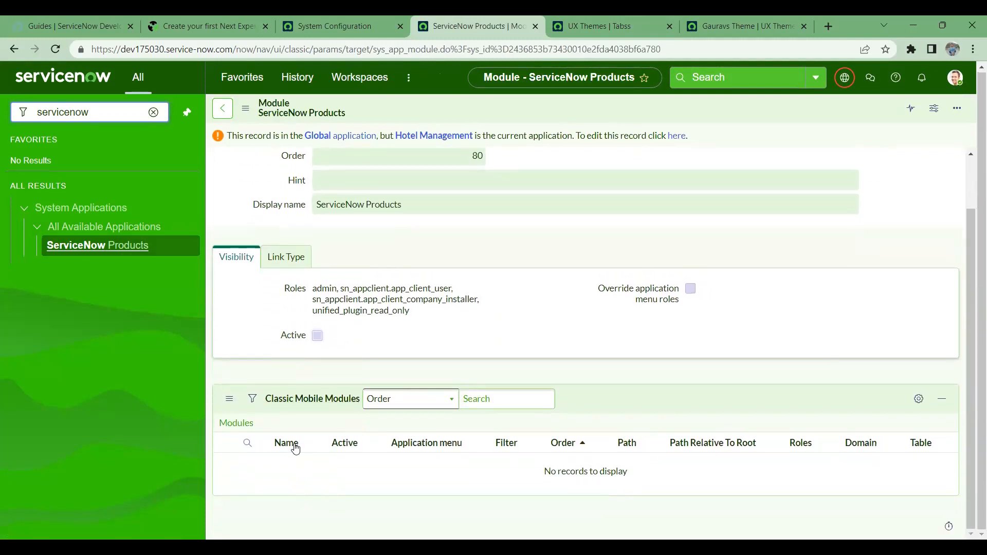
{"action": "left_click_drag", "start_coordinate": [325, 299], "coordinate": [475, 325]}
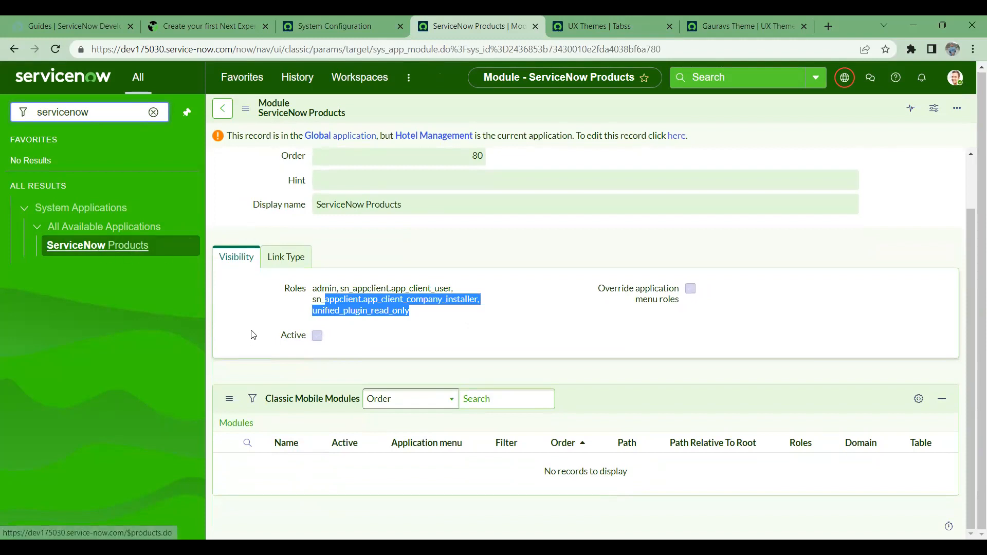
{"action": "left_click_drag", "start_coordinate": [314, 288], "coordinate": [440, 327]}
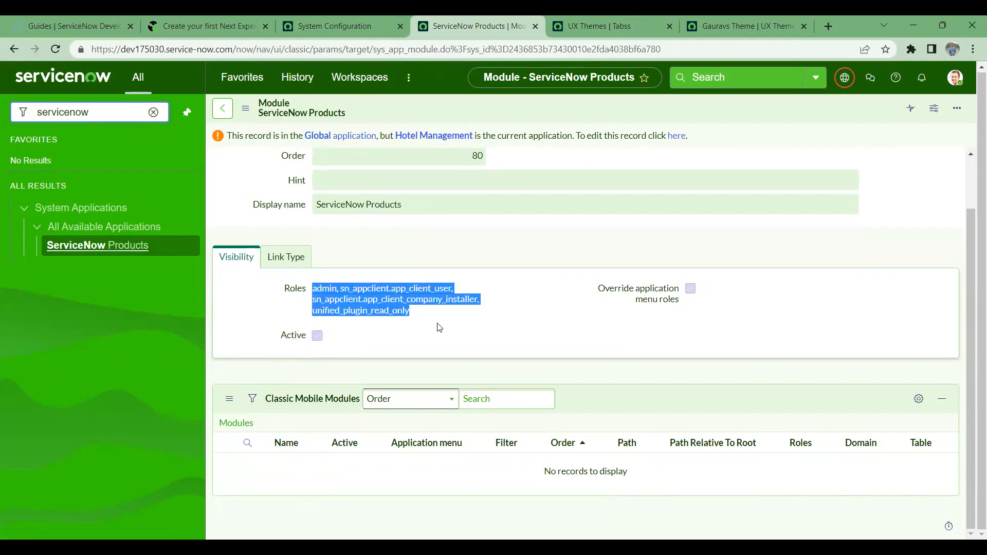
{"action": "left_click", "coordinate": [123, 253]}
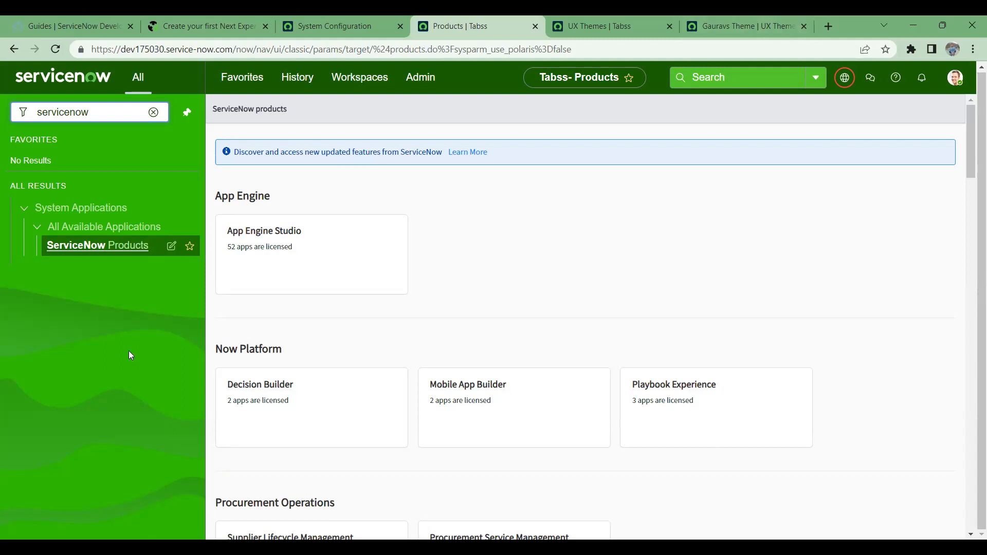
{"action": "left_click_drag", "start_coordinate": [122, 112], "coordinate": [11, 109]}
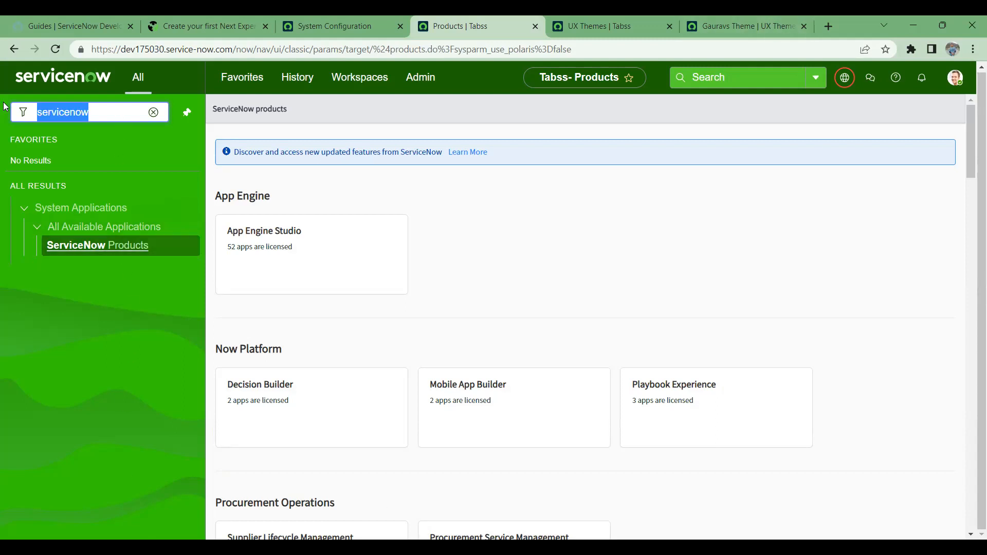
{"action": "type", "text": "sys_properties.list"}
{"action": "key", "text": "Return"}
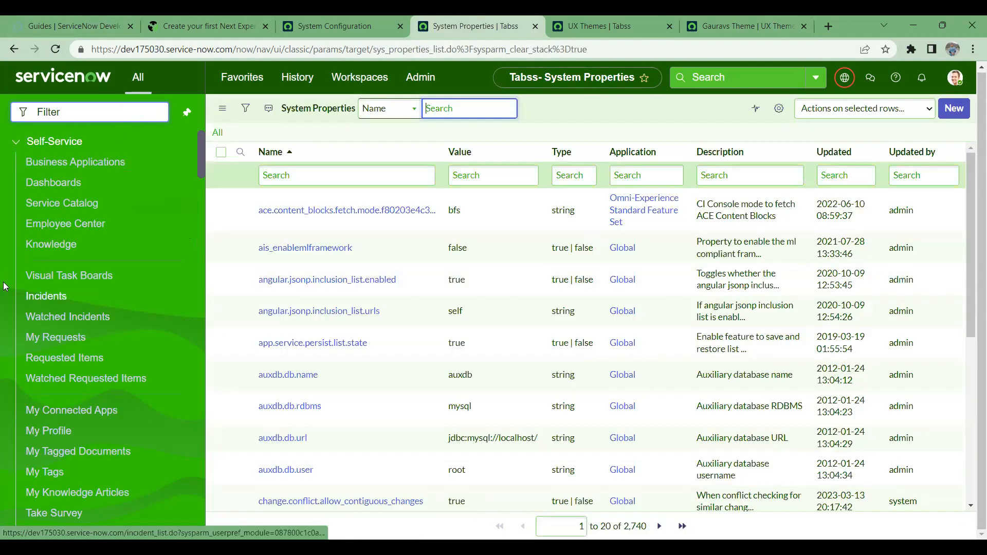
{"action": "scroll", "coordinate": [293, 278], "scroll_direction": "down", "scroll_amount": 2}
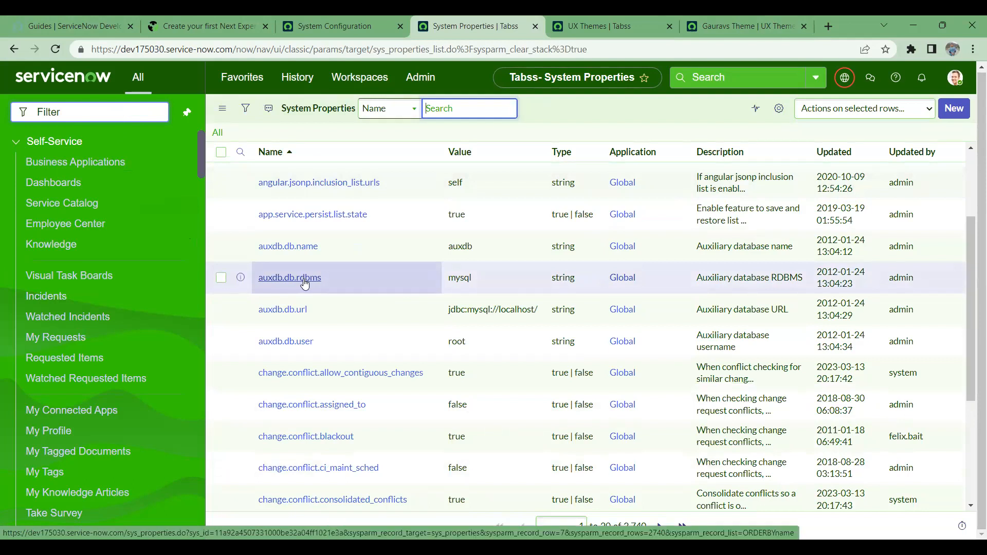
{"action": "left_click", "coordinate": [73, 113]}
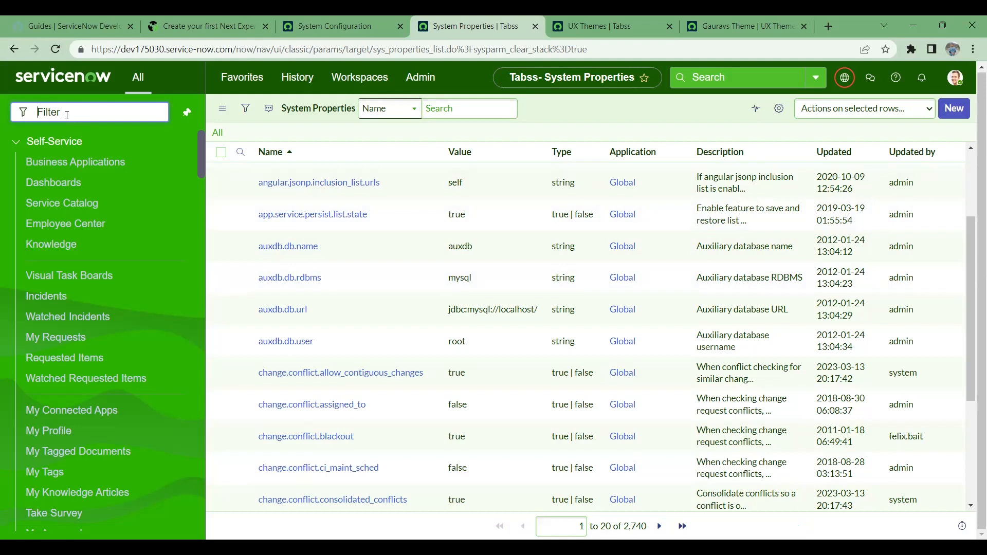
{"action": "scroll", "coordinate": [301, 250], "scroll_direction": "up", "scroll_amount": 3}
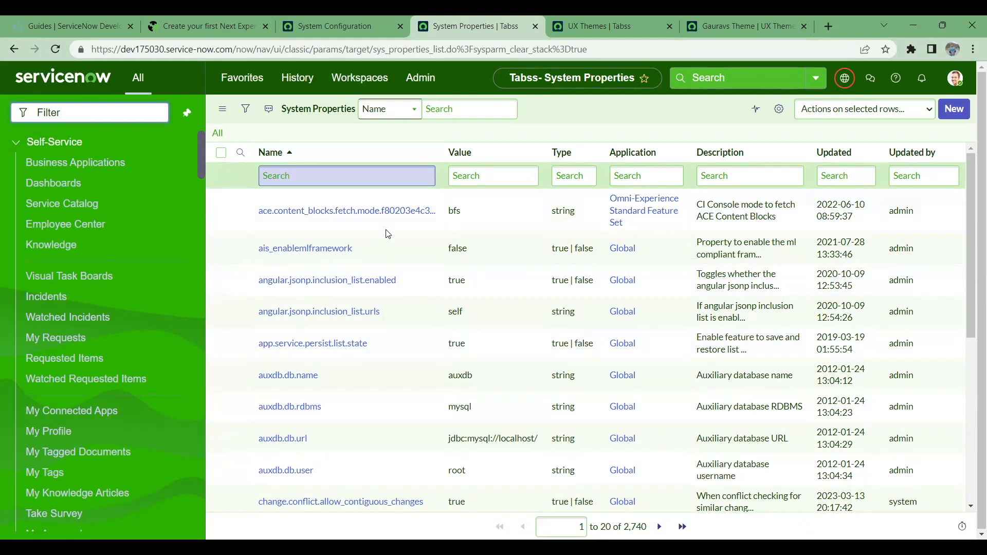
{"action": "right_click", "coordinate": [365, 257]}
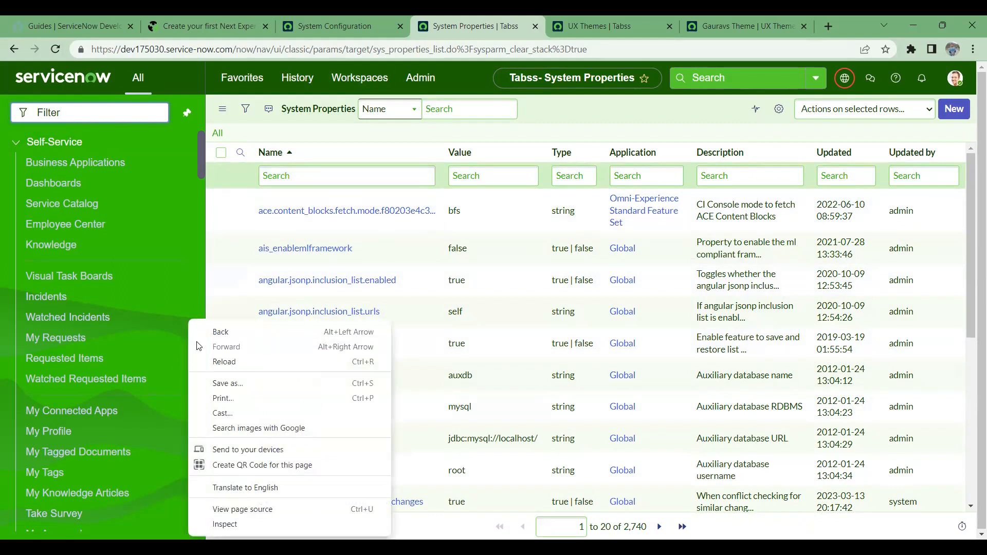
{"action": "left_click", "coordinate": [352, 223]}
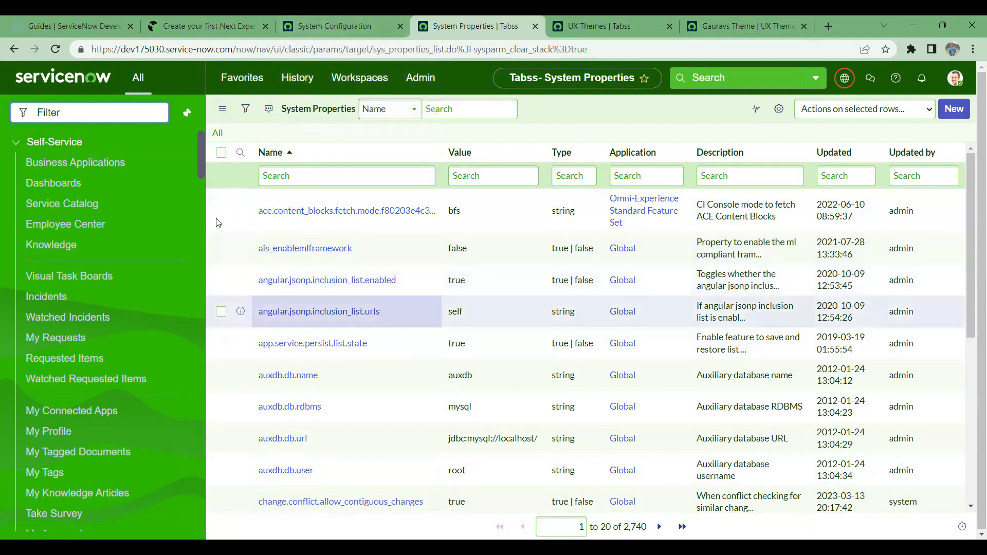
- Close the System Configuration page and return to the Next Experience theme article
{"action": "left_click", "coordinate": [354, 23]}
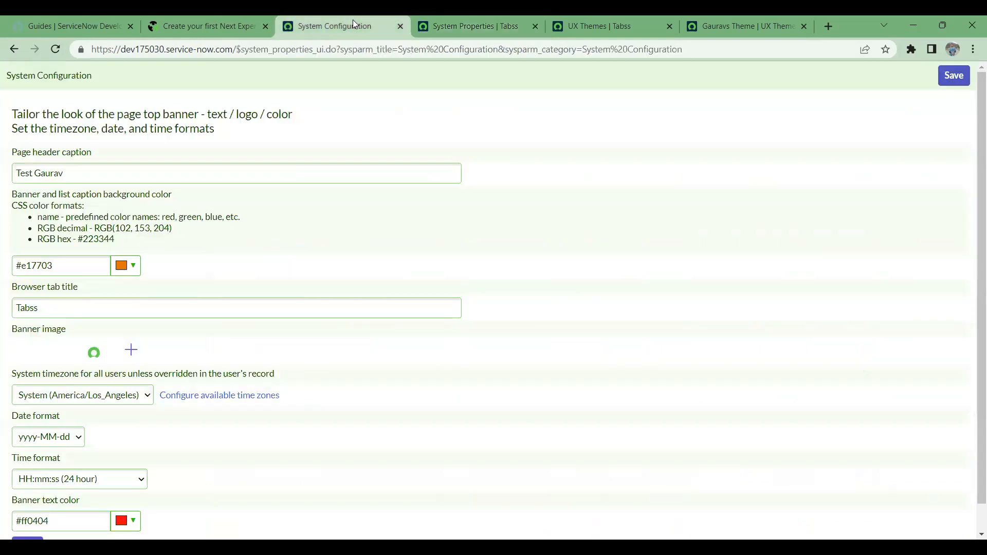
{"action": "left_click", "coordinate": [400, 25]}
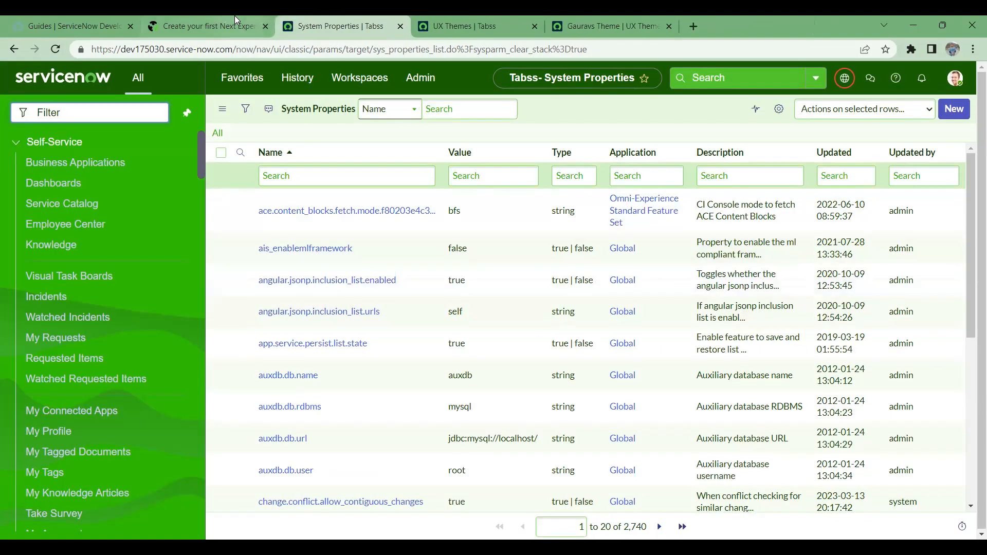
{"action": "left_click", "coordinate": [231, 16]}
{"action": "left_click", "coordinate": [335, 16]}
{"action": "left_click", "coordinate": [223, 20]}
- Scroll the article to the Company Theme example that uses a Greens variant style
{"action": "scroll", "coordinate": [306, 367], "scroll_direction": "down", "scroll_amount": 5}
{"action": "scroll", "coordinate": [307, 367], "scroll_direction": "down", "scroll_amount": 10}
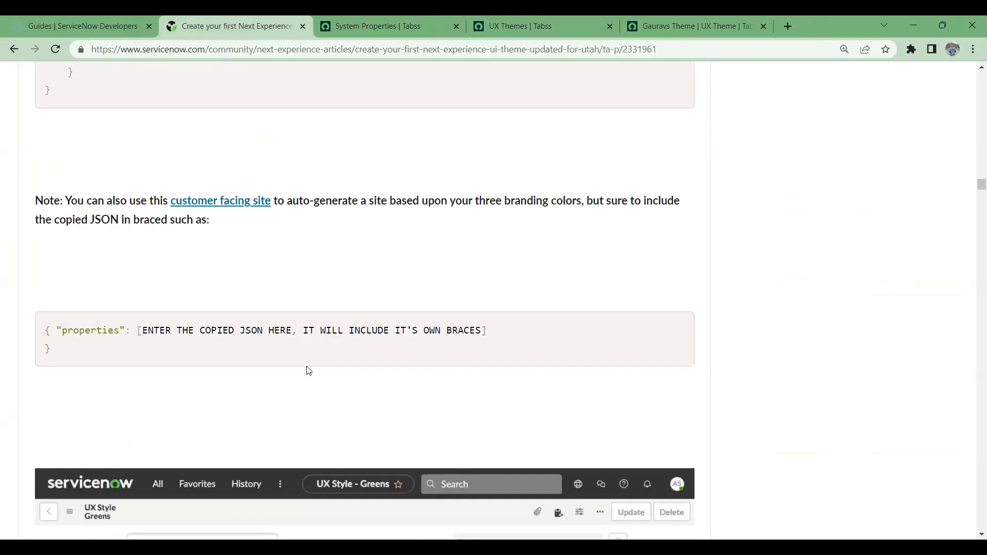
{"action": "scroll", "coordinate": [250, 323], "scroll_direction": "up", "scroll_amount": 1}
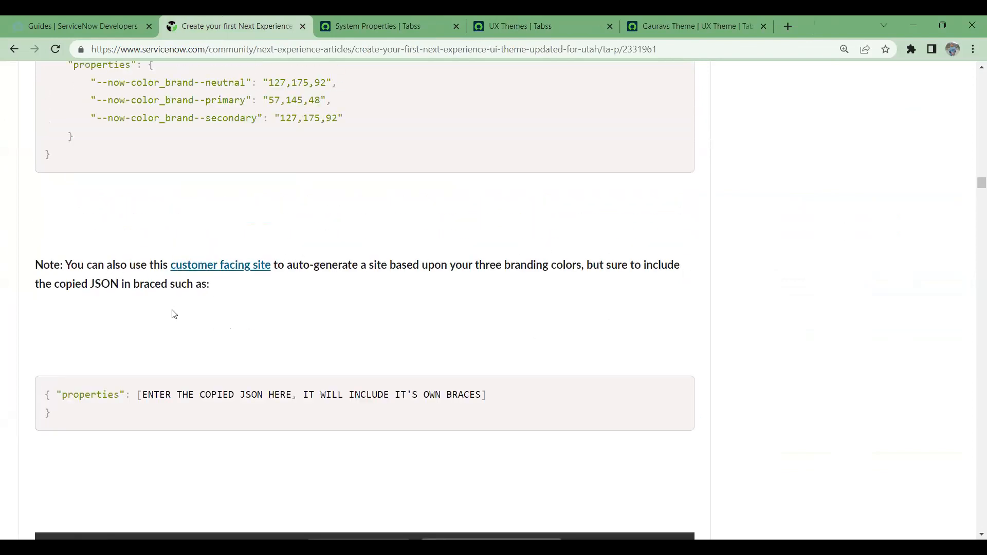
{"action": "scroll", "coordinate": [232, 339], "scroll_direction": "down", "scroll_amount": 7}
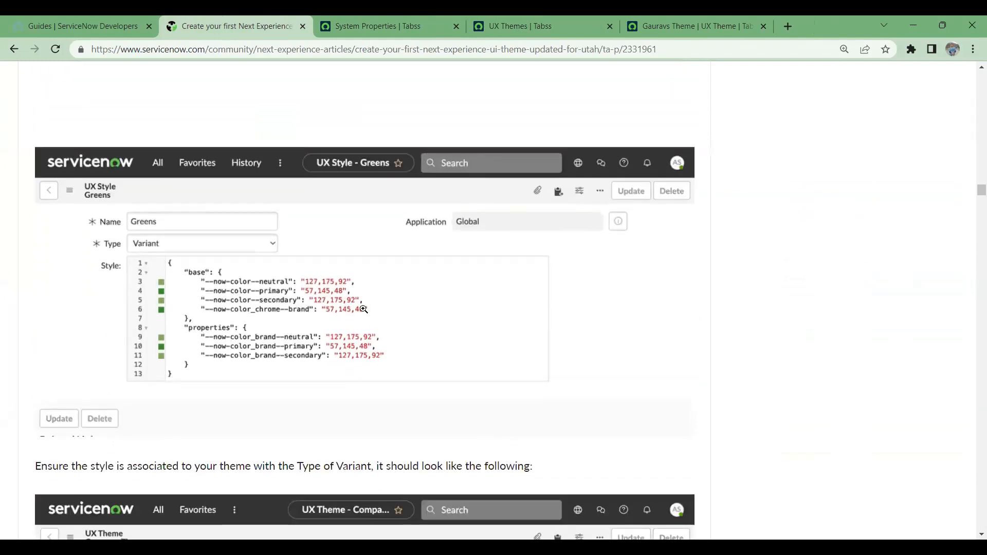
{"action": "scroll", "coordinate": [222, 392], "scroll_direction": "down", "scroll_amount": 1}
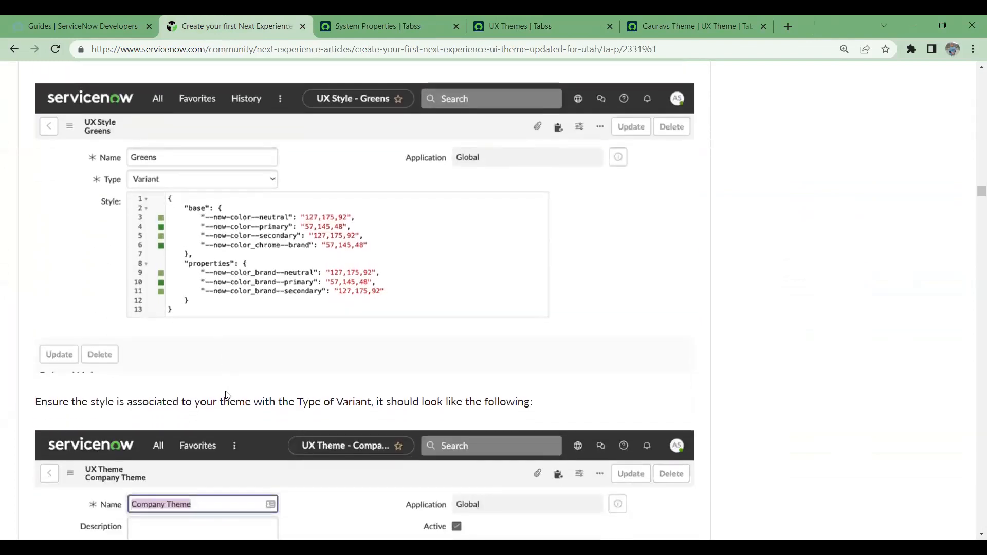
{"action": "scroll", "coordinate": [227, 395], "scroll_direction": "down", "scroll_amount": 5}
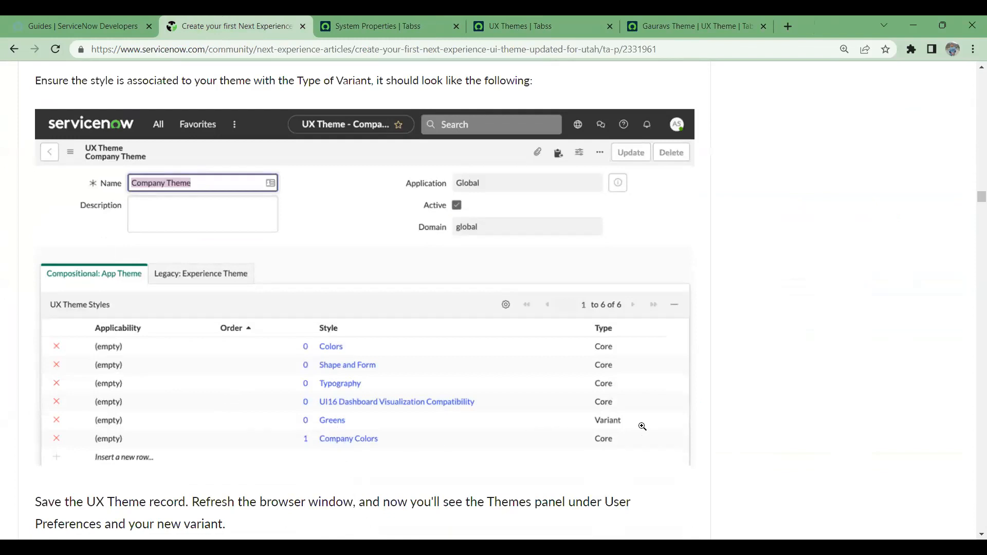
{"action": "scroll", "coordinate": [339, 448], "scroll_direction": "down", "scroll_amount": 4}
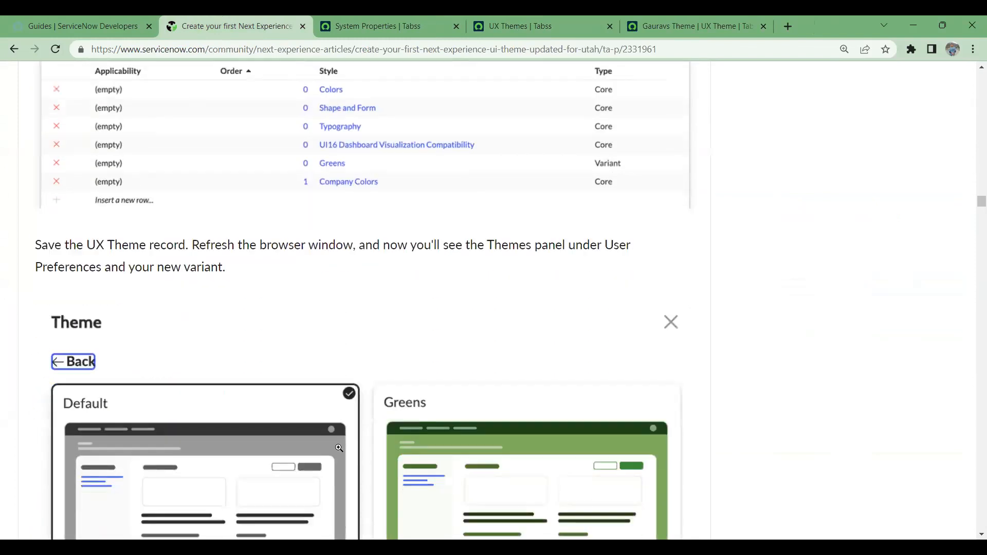
{"action": "scroll", "coordinate": [340, 448], "scroll_direction": "down", "scroll_amount": 5}
{"action": "scroll", "coordinate": [327, 324], "scroll_direction": "up", "scroll_amount": 2}
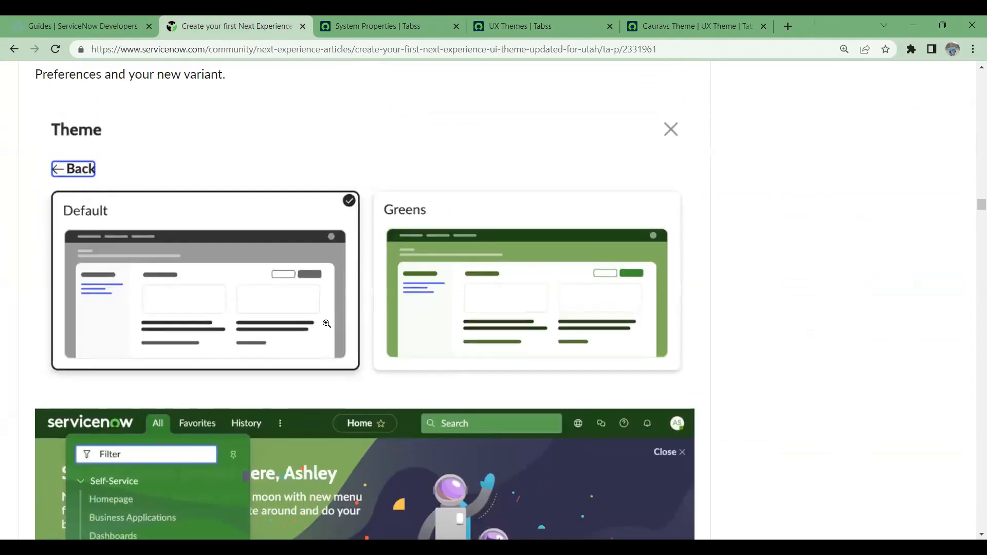
{"action": "scroll", "coordinate": [327, 324], "scroll_direction": "down", "scroll_amount": 6}
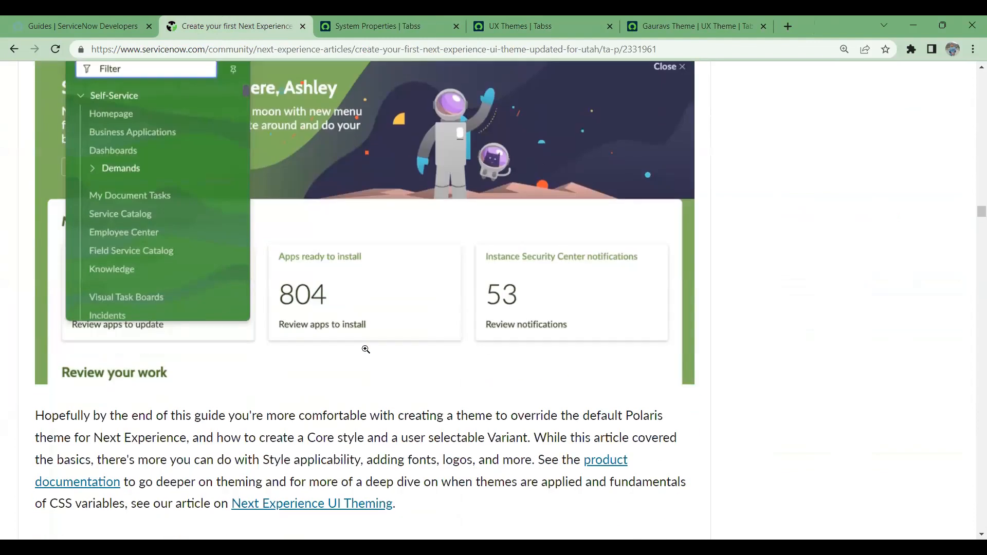
{"action": "scroll", "coordinate": [366, 349], "scroll_direction": "down", "scroll_amount": 3}
{"action": "scroll", "coordinate": [366, 353], "scroll_direction": "up", "scroll_amount": 9}
{"action": "scroll", "coordinate": [423, 365], "scroll_direction": "up", "scroll_amount": 7}
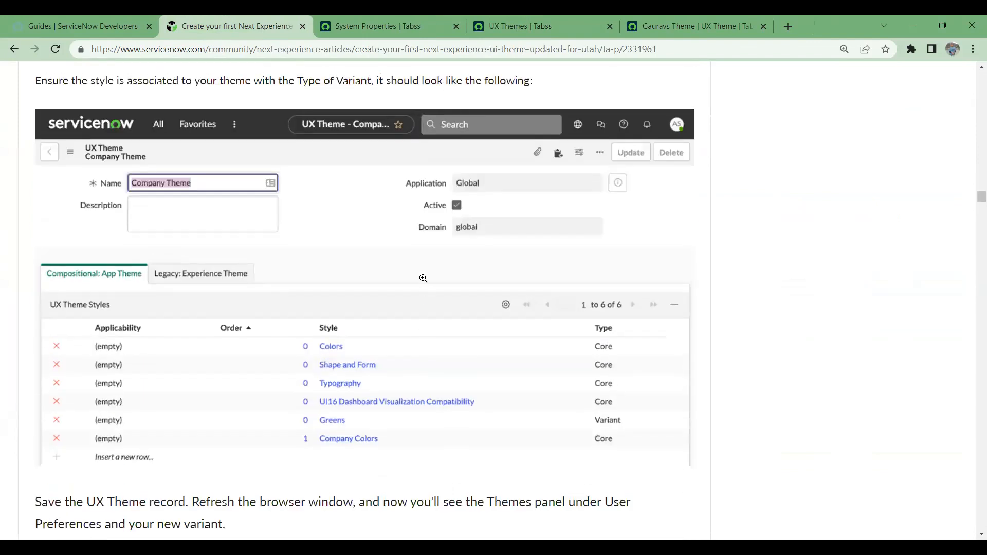
- Filter the navigator for 'Theme' and open Theme Management > Themes in a new tab
{"action": "left_click", "coordinate": [654, 28]}
{"action": "left_click", "coordinate": [533, 18]}
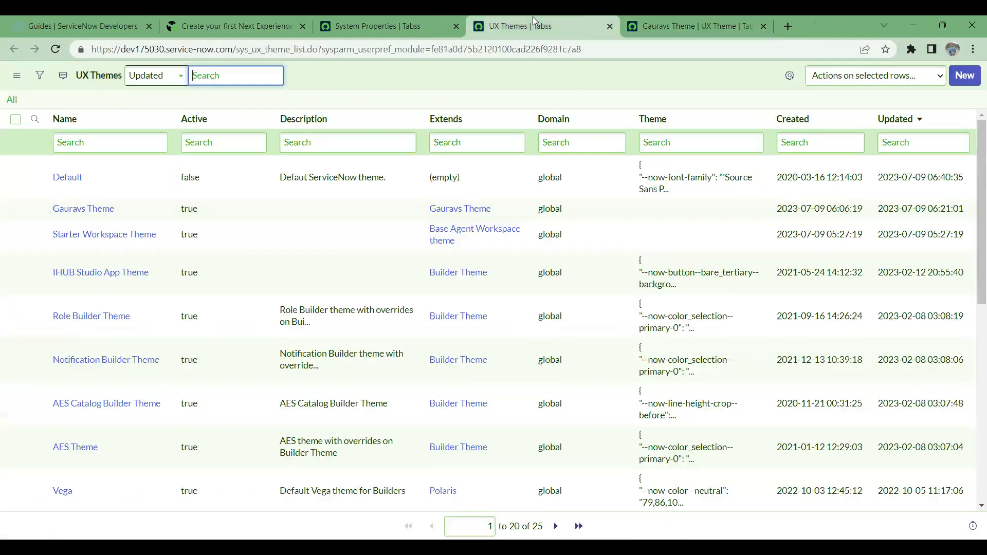
{"action": "left_click", "coordinate": [371, 18]}
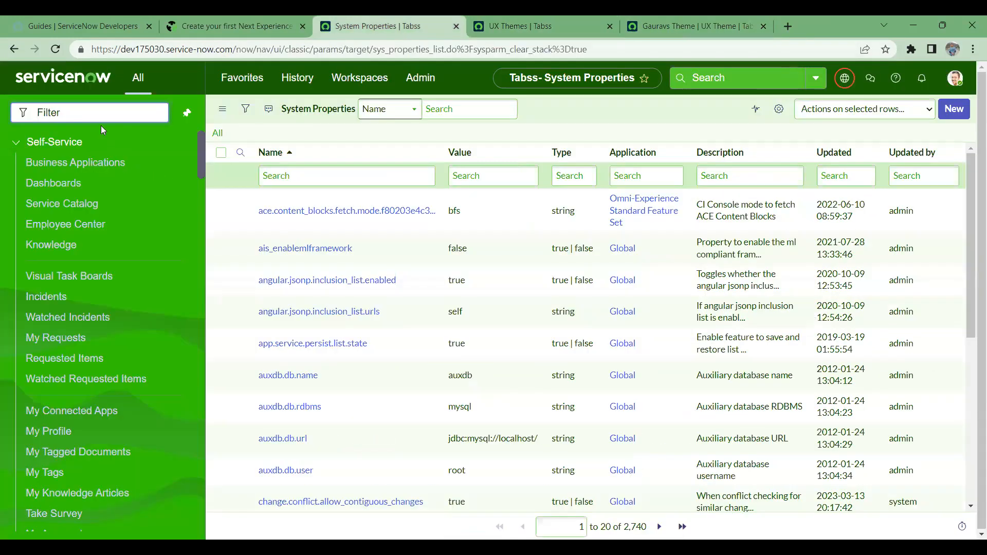
{"action": "type", "text": "Theme"}
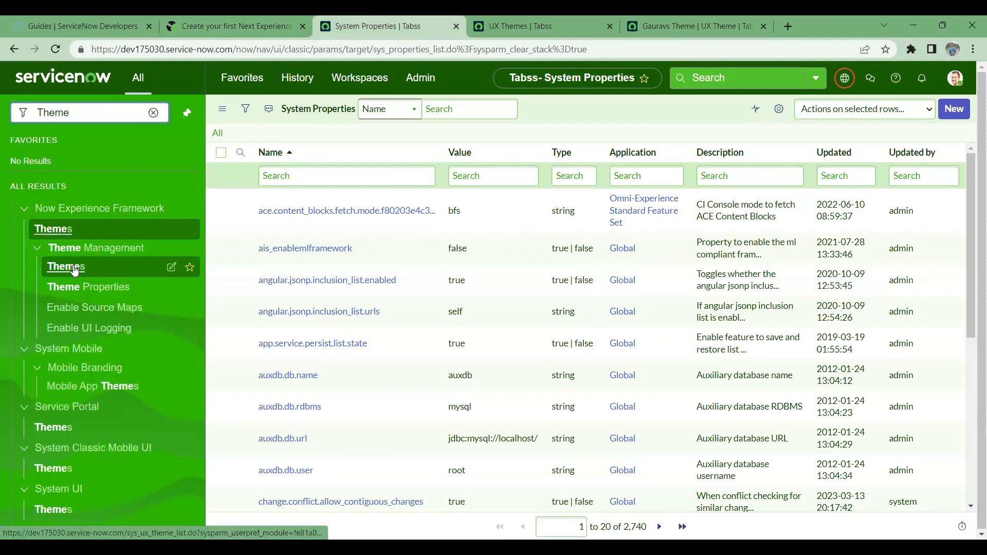
{"action": "middle_click", "coordinate": [75, 269]}
{"action": "left_click", "coordinate": [491, 16]}
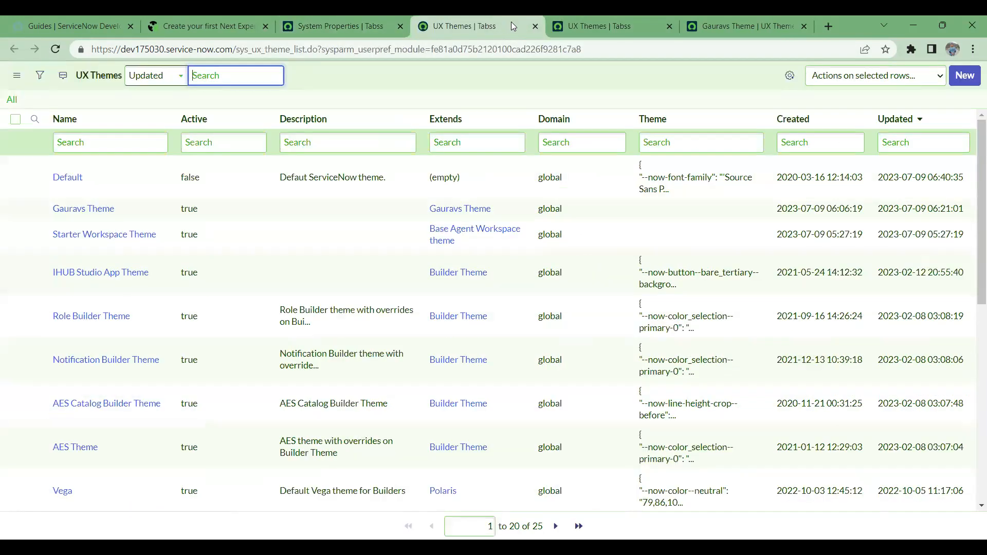
{"action": "right_click", "coordinate": [511, 22]}
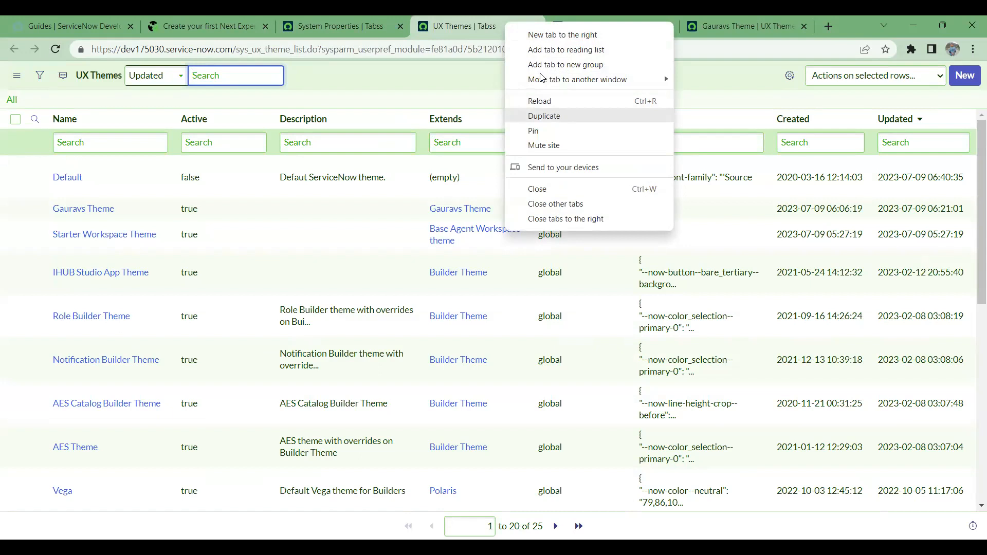
{"action": "key", "text": "Escape"}
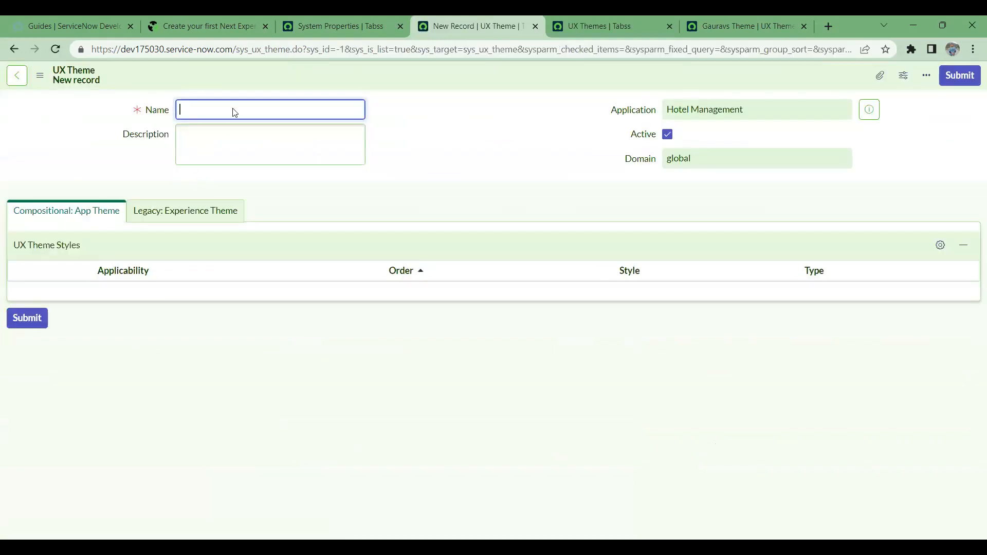
- Submit a new UX theme named 'Sanjays Theme' and open its saved record
{"action": "type", "text": "Sanj"}
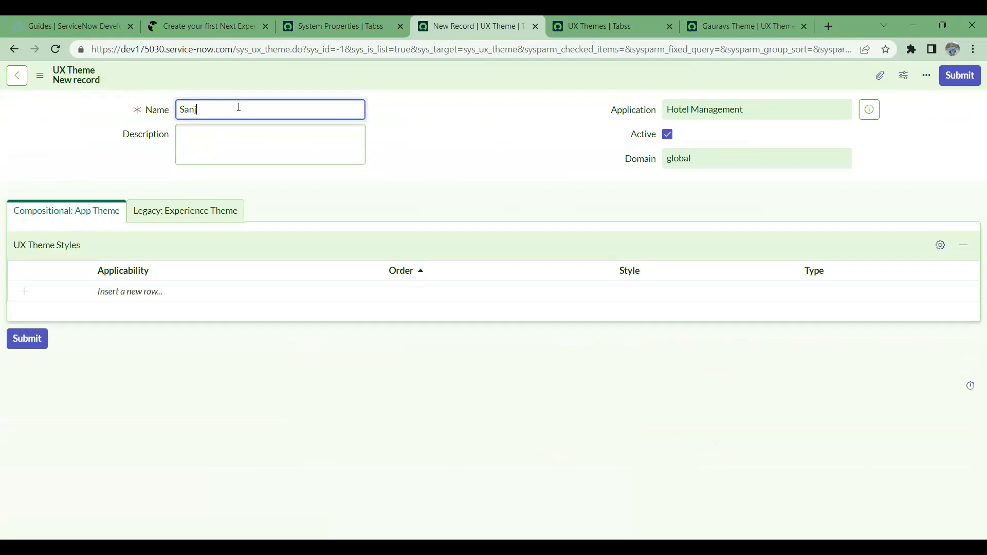
{"action": "type", "text": "ays Theme"}
{"action": "left_click", "coordinate": [954, 82]}
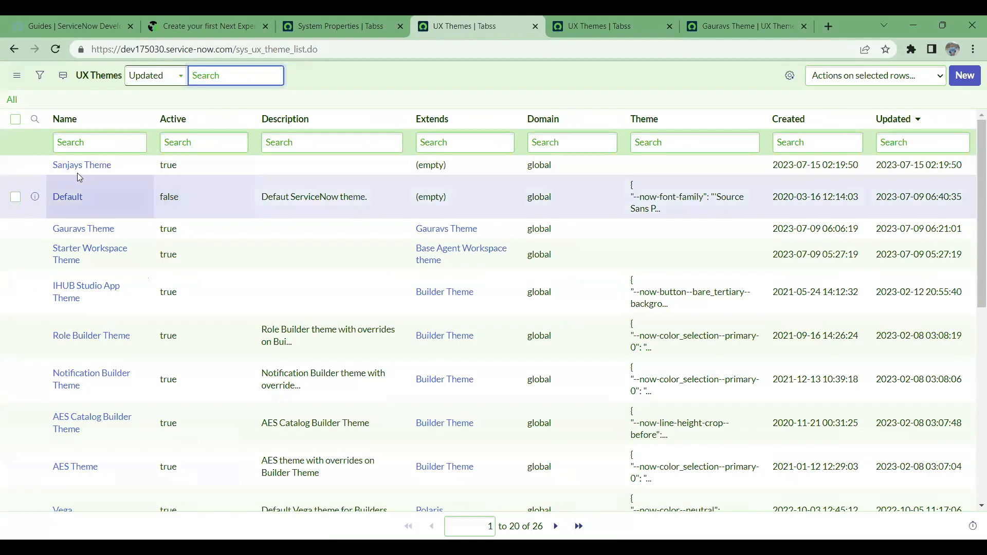
{"action": "left_click", "coordinate": [76, 166]}
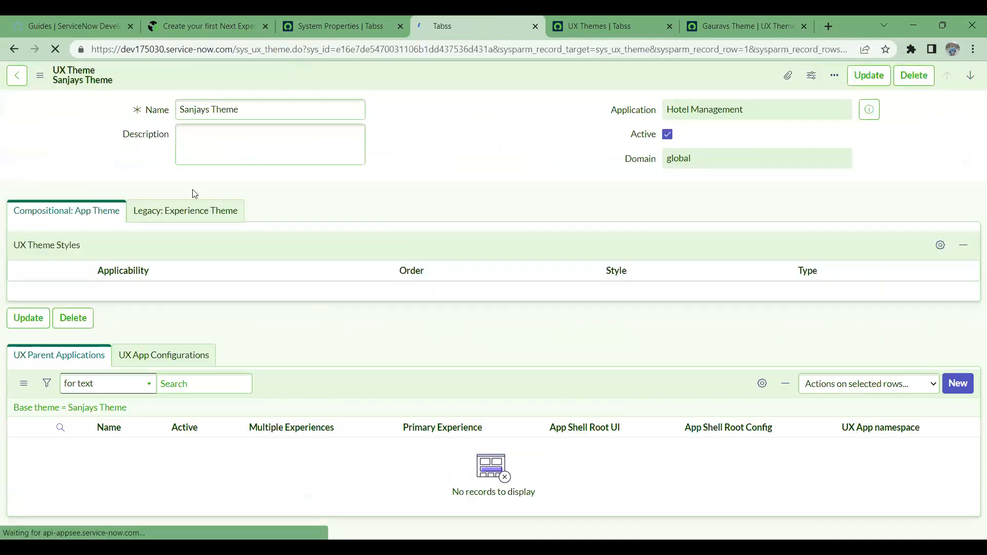
- Start a style row on the theme, then cancel the applicability edit
{"action": "left_click", "coordinate": [218, 149]}
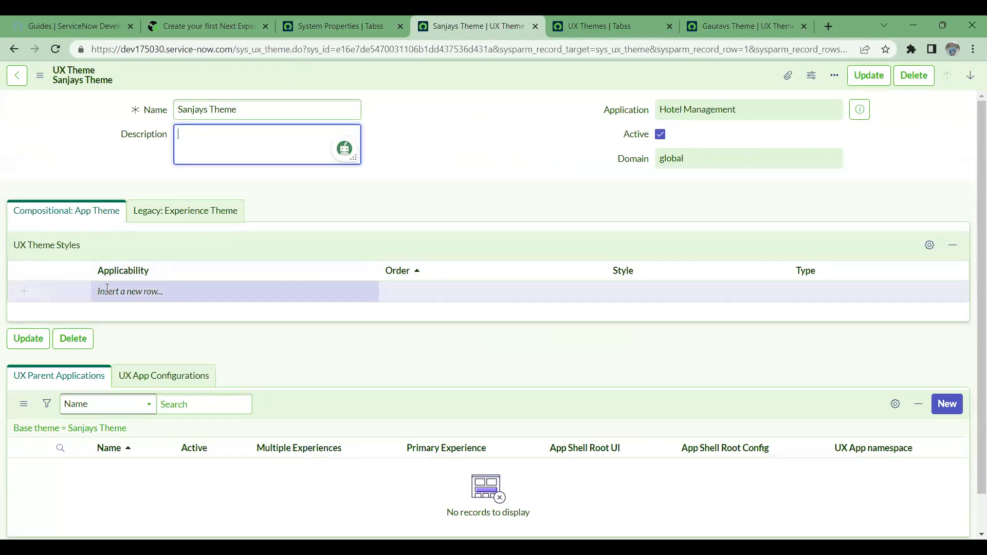
{"action": "double_click", "coordinate": [108, 291]}
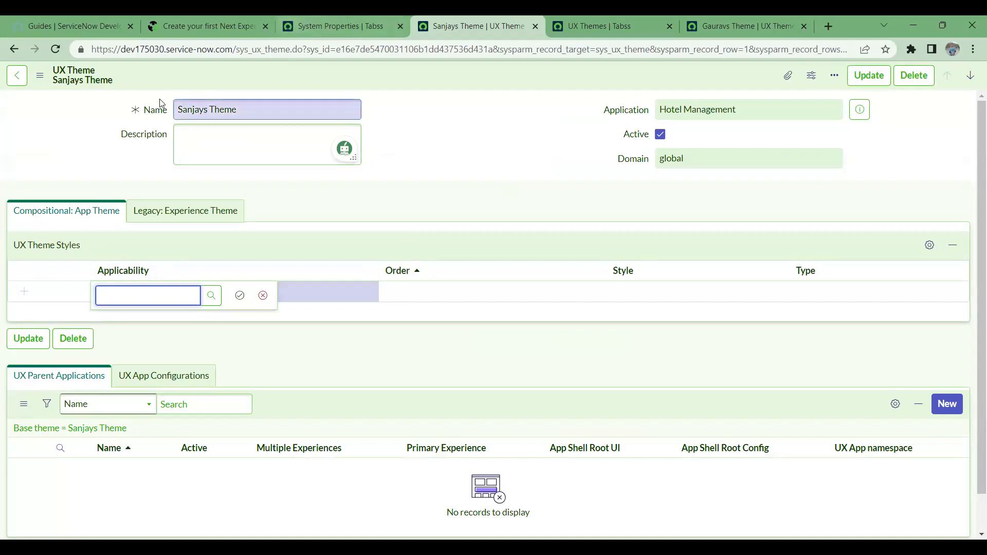
{"action": "left_click", "coordinate": [205, 303]}
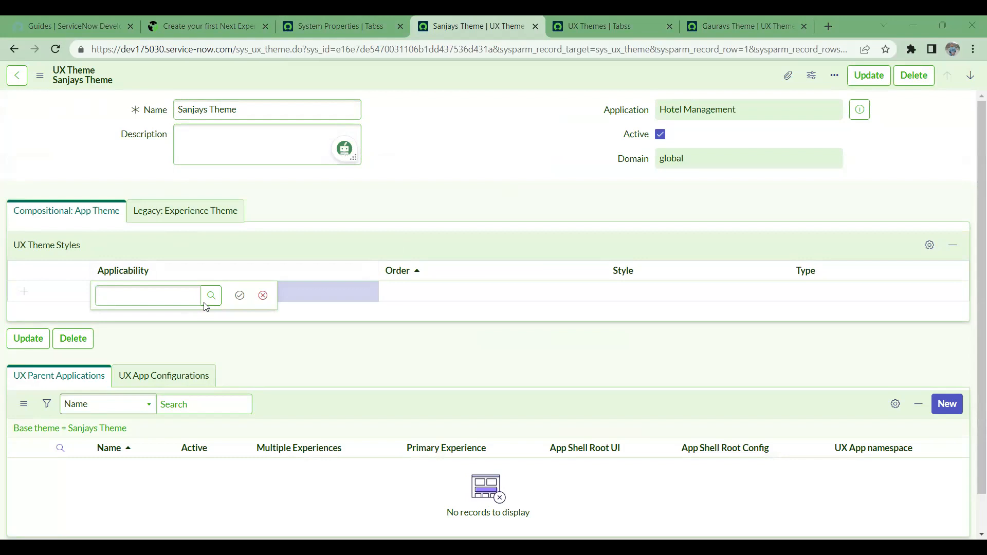
{"action": "left_click", "coordinate": [262, 296]}
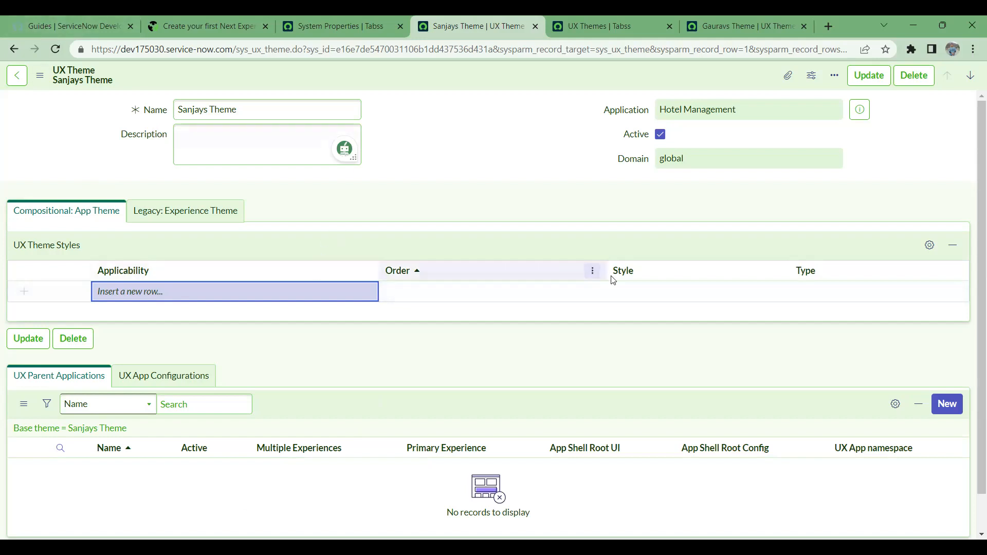
- Add a Colors style row of type Core, then view the tutorial's example table
{"action": "double_click", "coordinate": [634, 286]}
{"action": "left_click", "coordinate": [725, 298]}
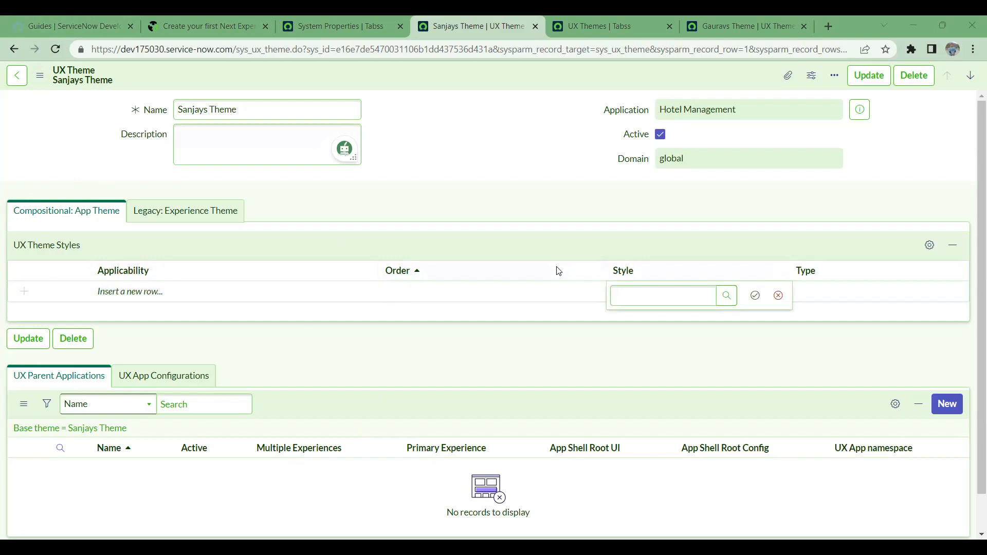
{"action": "type", "text": "Colors"}
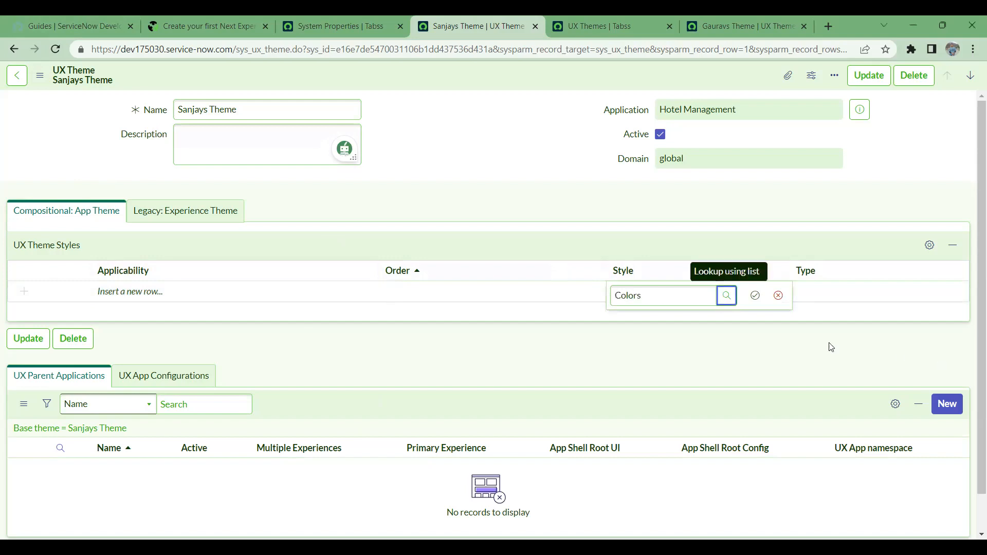
{"action": "left_click", "coordinate": [755, 295]}
{"action": "left_click", "coordinate": [846, 294]}
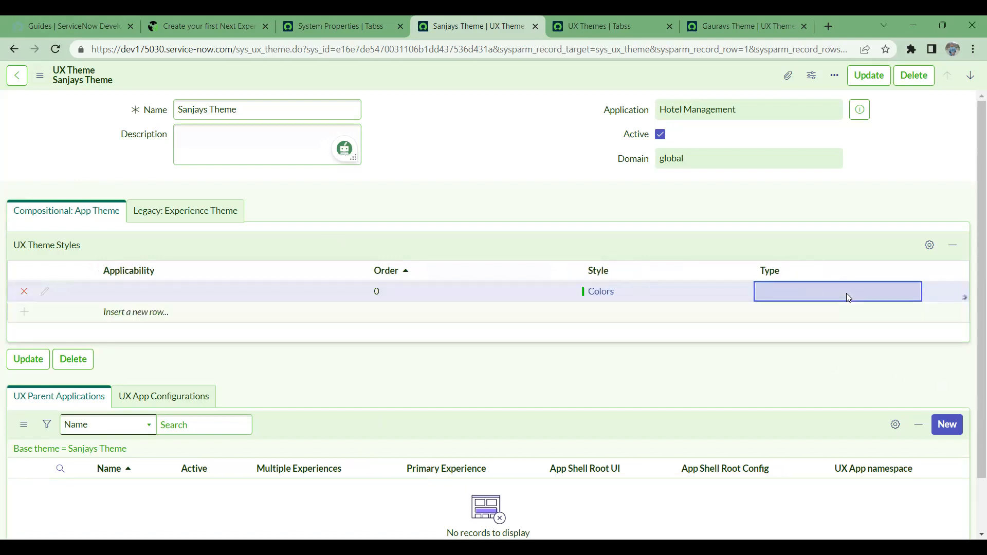
{"action": "left_click", "coordinate": [846, 294]}
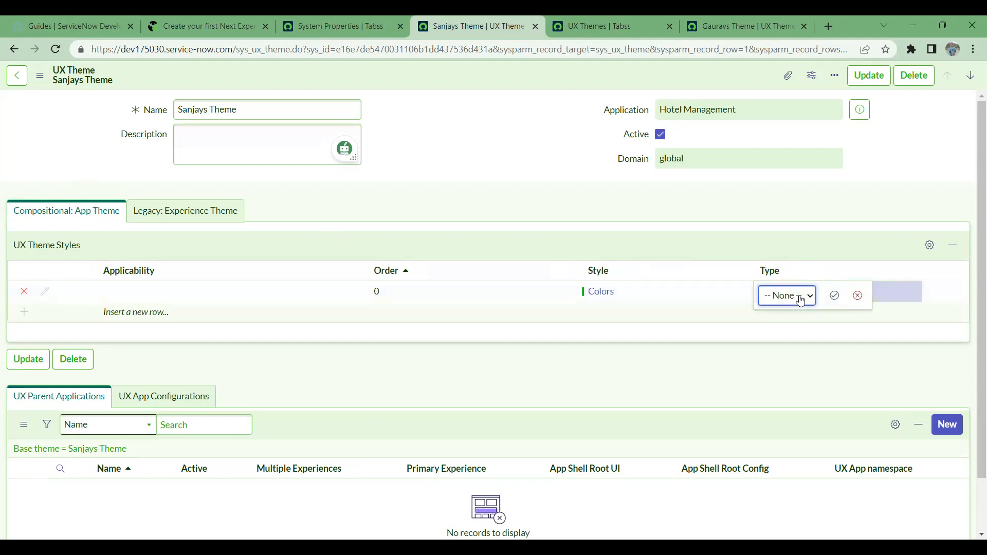
{"action": "left_click", "coordinate": [797, 314]}
{"action": "left_click", "coordinate": [835, 296]}
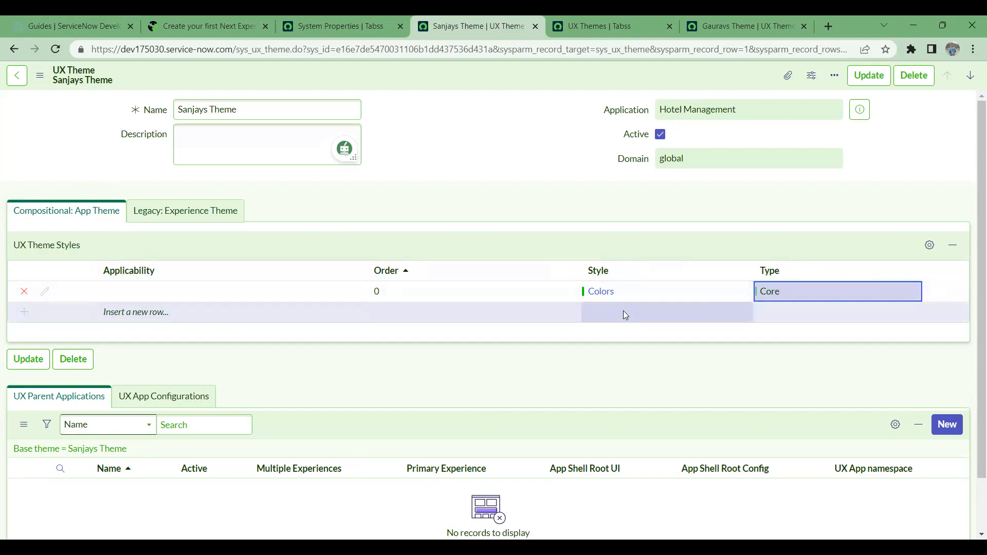
{"action": "left_click", "coordinate": [248, 20]}
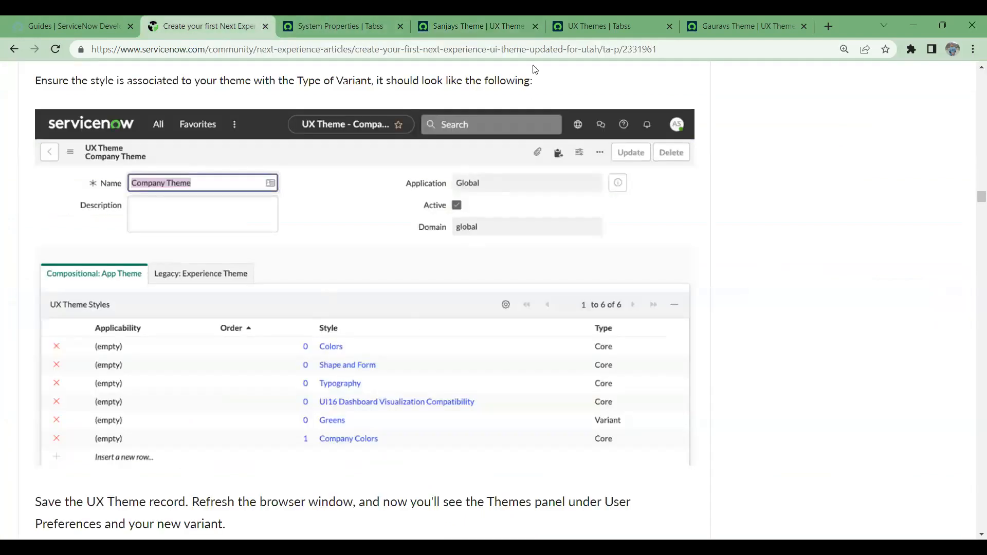
- Go back through the UX Themes tab to Sanjays Theme with its Colors Core row
{"action": "left_click", "coordinate": [580, 20]}
{"action": "left_click", "coordinate": [489, 16]}
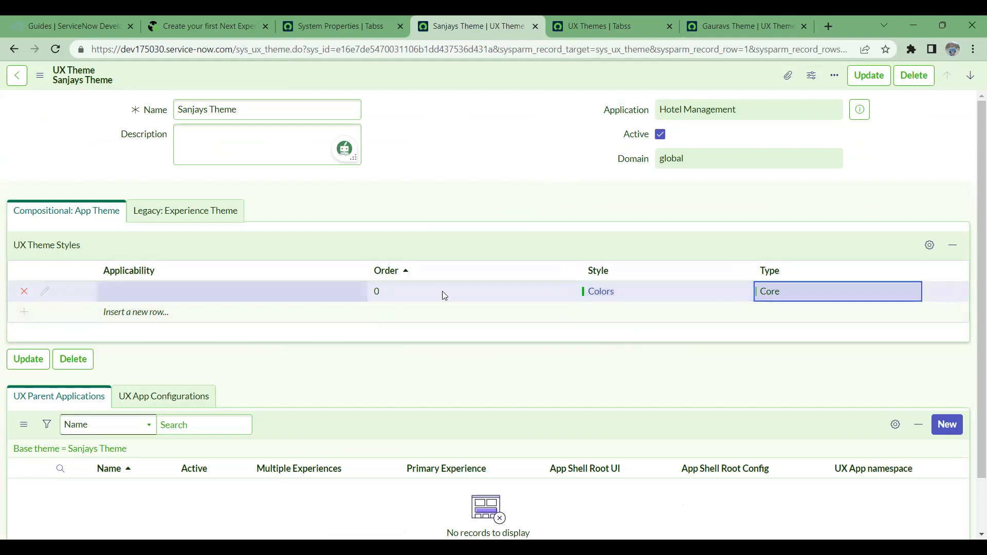
{"action": "left_click", "coordinate": [604, 297], "text": "ctrl"}
{"action": "left_click", "coordinate": [529, 25]}
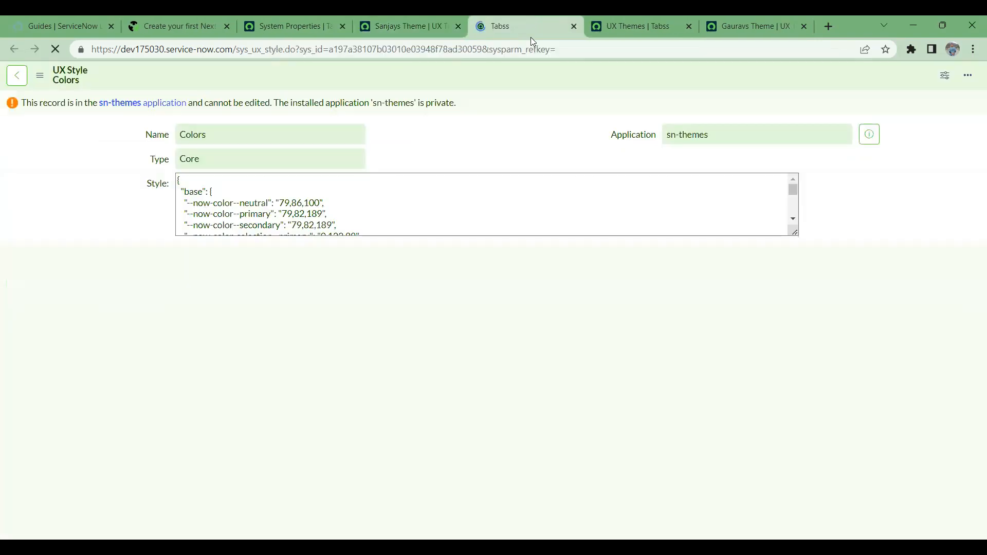
{"action": "scroll", "coordinate": [300, 311], "scroll_direction": "down", "scroll_amount": 20}
{"action": "scroll", "coordinate": [354, 255], "scroll_direction": "up", "scroll_amount": 20}
{"action": "scroll", "coordinate": [356, 268], "scroll_direction": "up", "scroll_amount": 2}
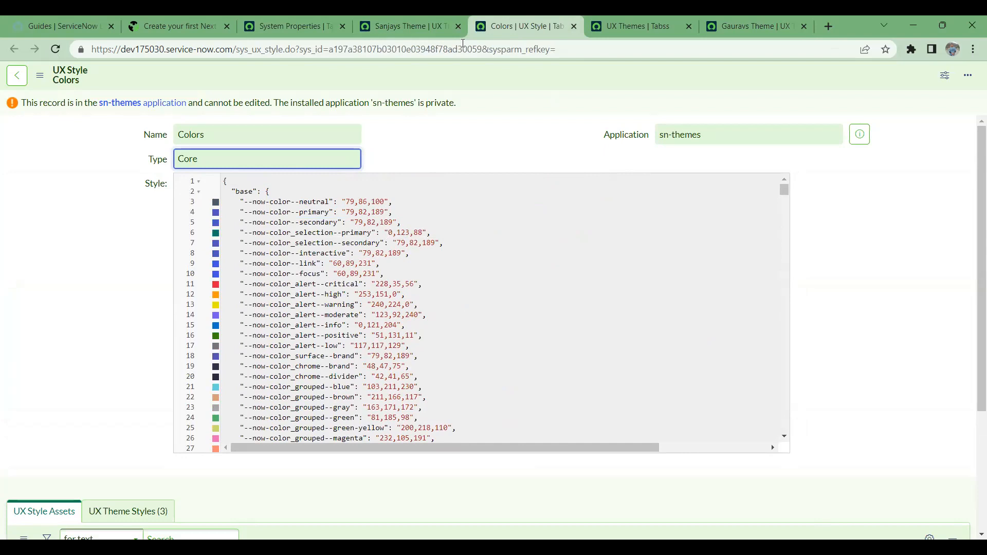
{"action": "left_click", "coordinate": [439, 19]}
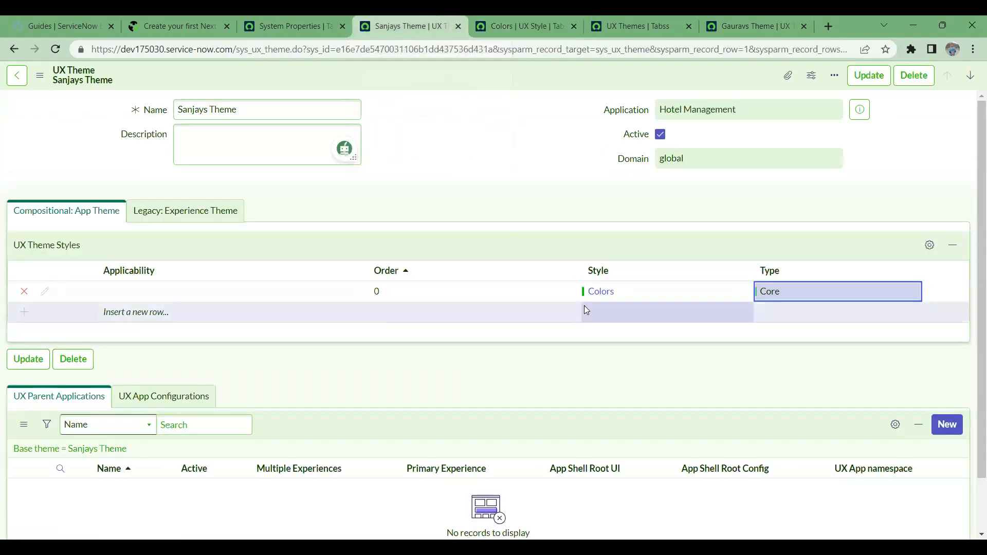
{"action": "left_click", "coordinate": [538, 20]}
{"action": "scroll", "coordinate": [317, 314], "scroll_direction": "down", "scroll_amount": 5}
{"action": "scroll", "coordinate": [317, 314], "scroll_direction": "down", "scroll_amount": 10}
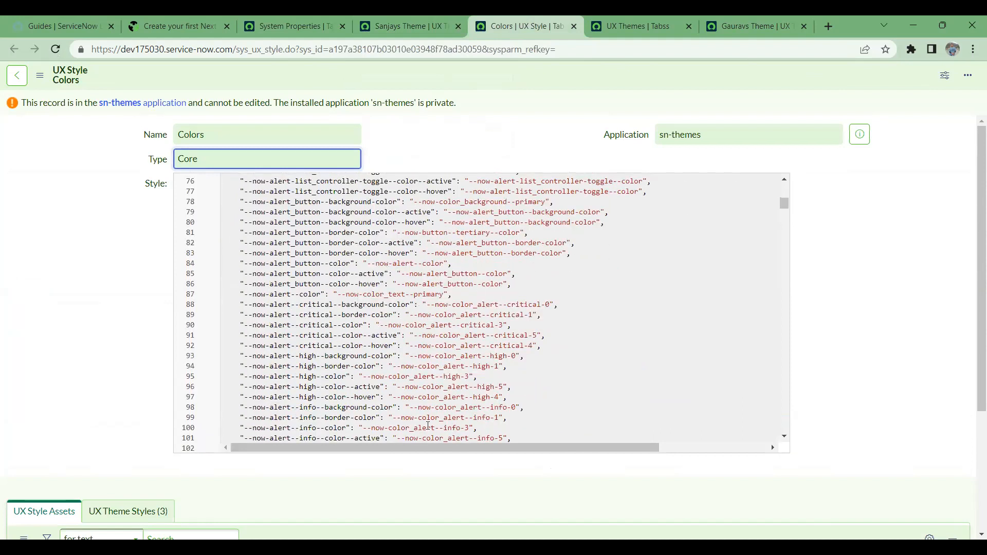
{"action": "left_click", "coordinate": [574, 27]}
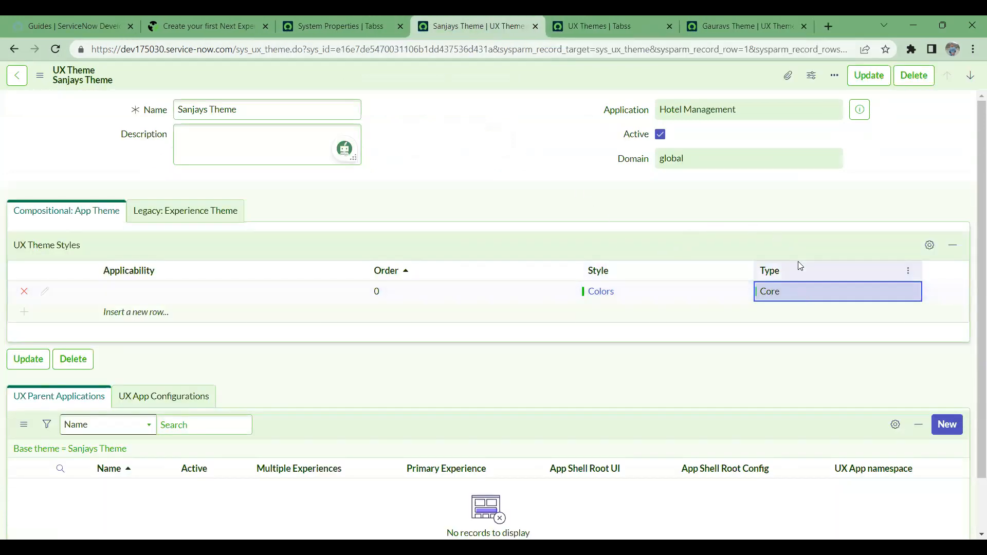
- Add a Shape and Form style row with type Core
{"action": "double_click", "coordinate": [599, 321]}
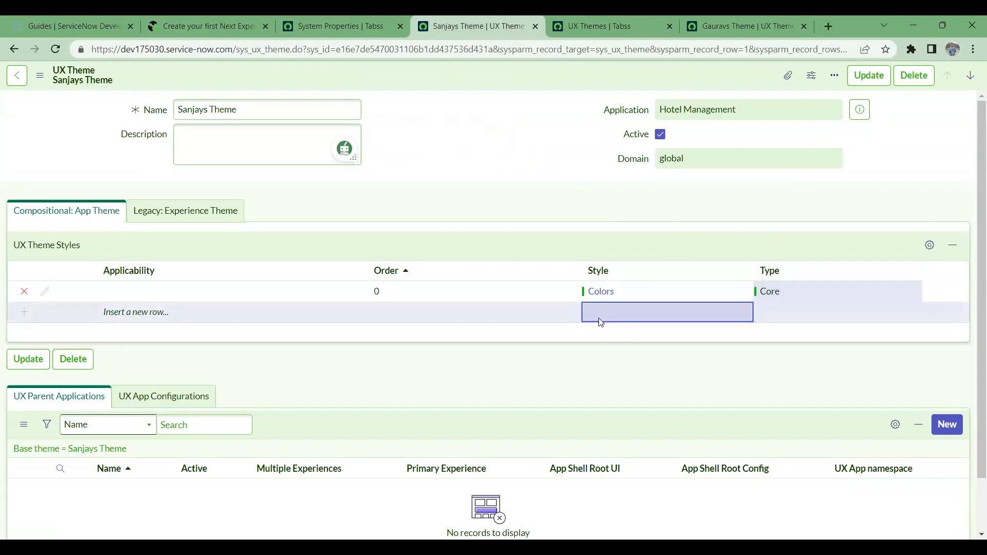
{"action": "type", "text": "sh"}
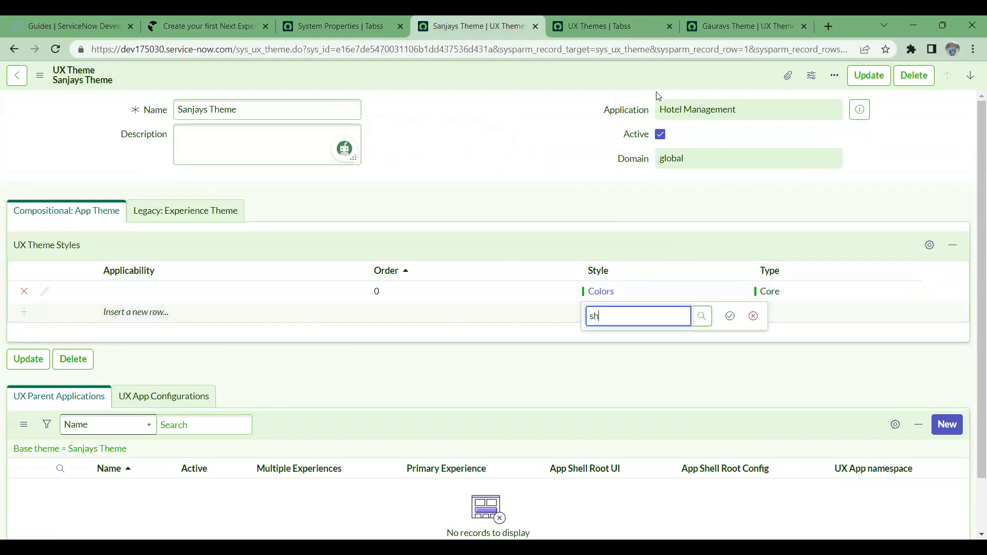
{"action": "type", "text": "ap"}
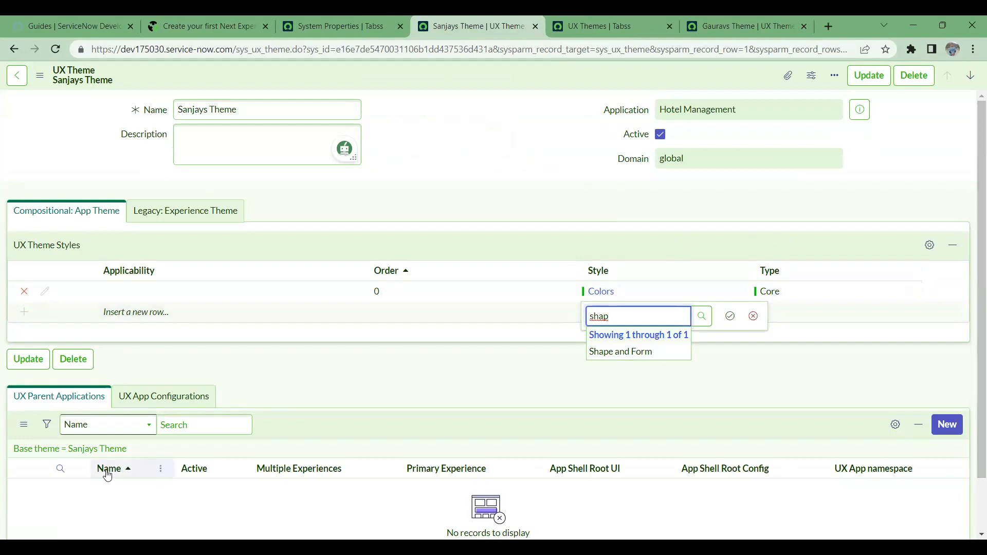
{"action": "left_click", "coordinate": [639, 353]}
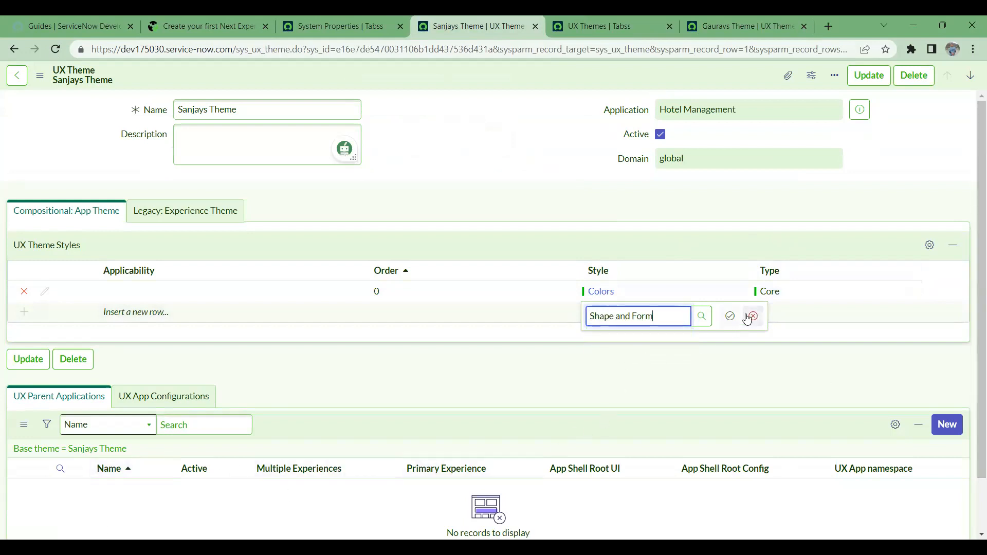
{"action": "left_click", "coordinate": [730, 316]}
{"action": "left_click", "coordinate": [805, 311]}
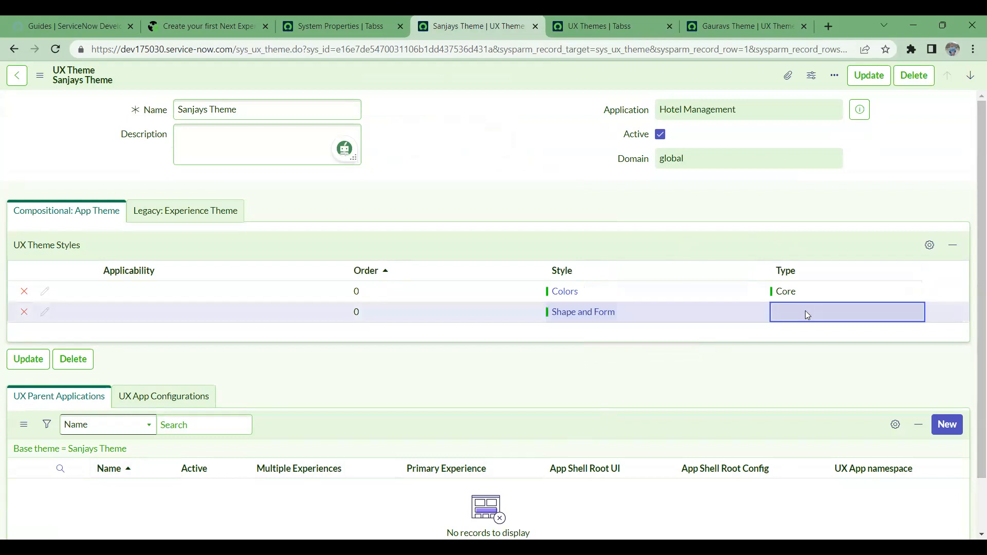
{"action": "left_click", "coordinate": [805, 312]}
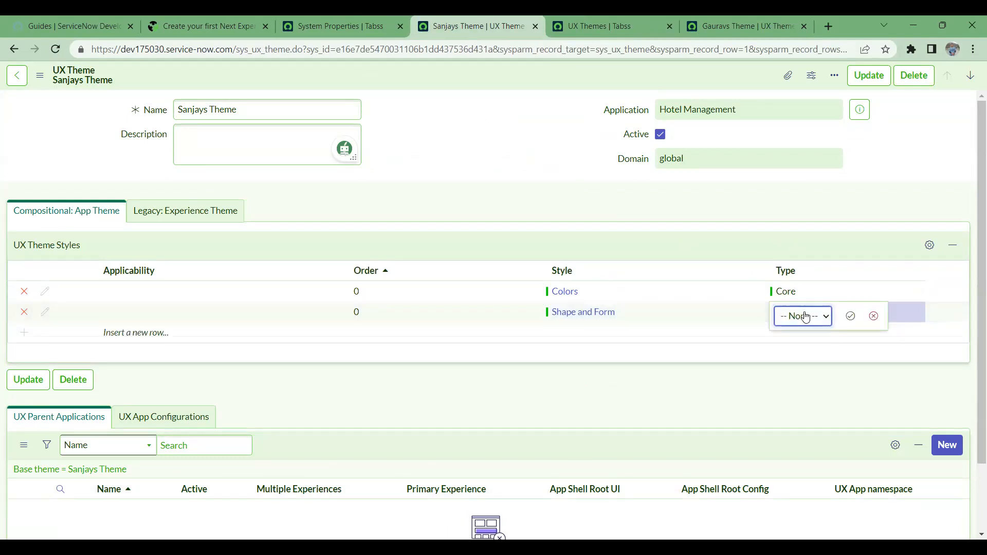
{"action": "left_click", "coordinate": [636, 330]}
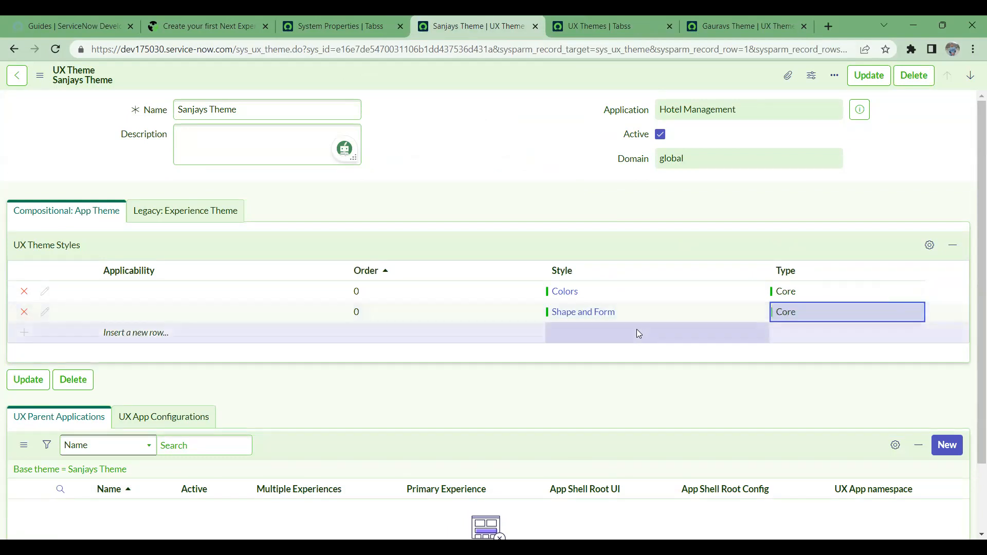
- Add a second Shape and Form row, also of type Core
{"action": "left_click", "coordinate": [609, 333]}
{"action": "left_click", "coordinate": [666, 340]}
{"action": "left_click", "coordinate": [606, 337]}
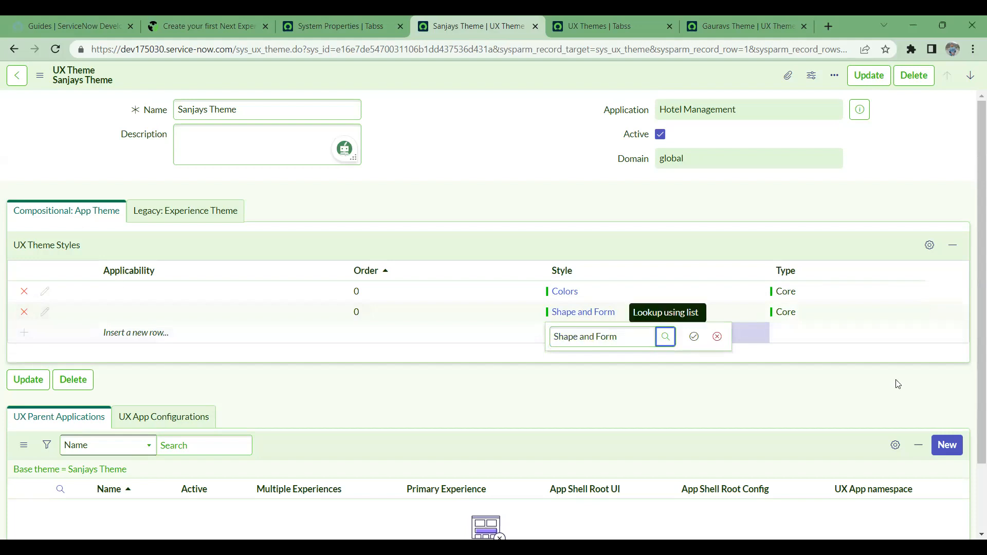
{"action": "left_click", "coordinate": [693, 337]}
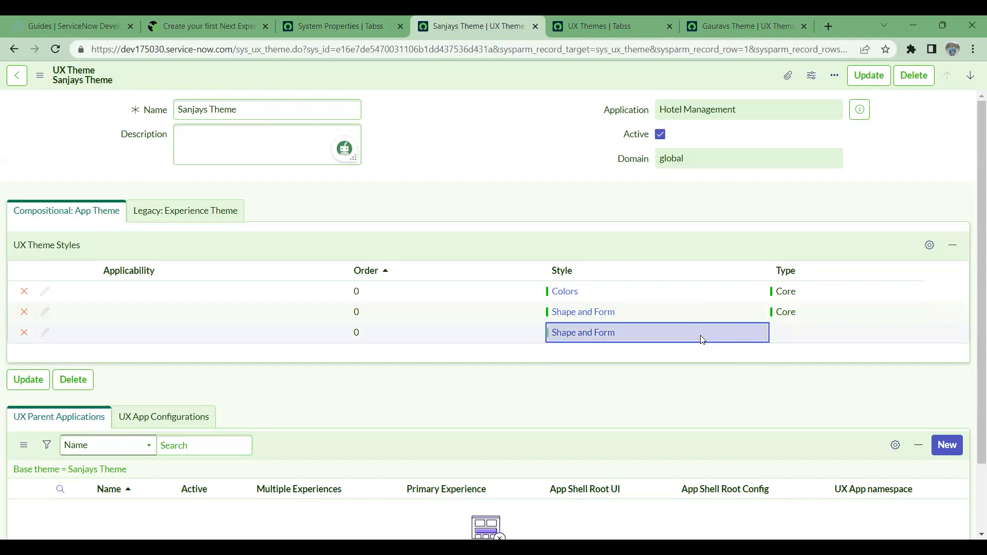
{"action": "left_click", "coordinate": [787, 333]}
{"action": "left_click", "coordinate": [787, 335]}
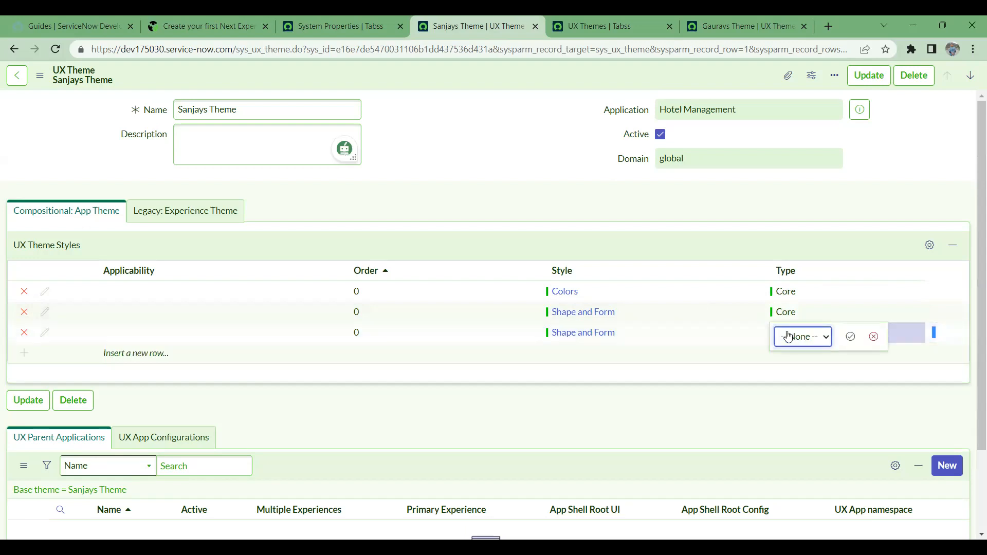
{"action": "left_click", "coordinate": [850, 337]}
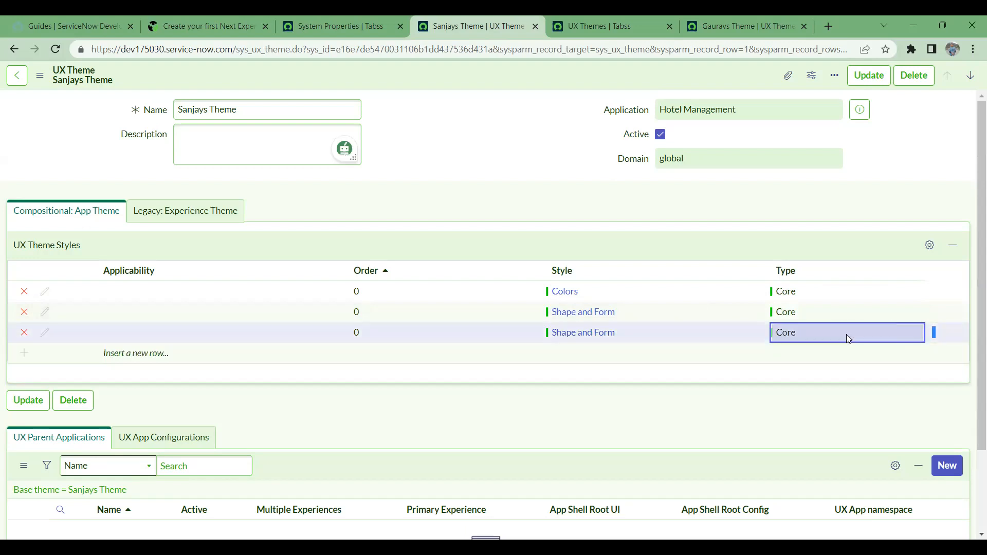
{"action": "double_click", "coordinate": [576, 357]}
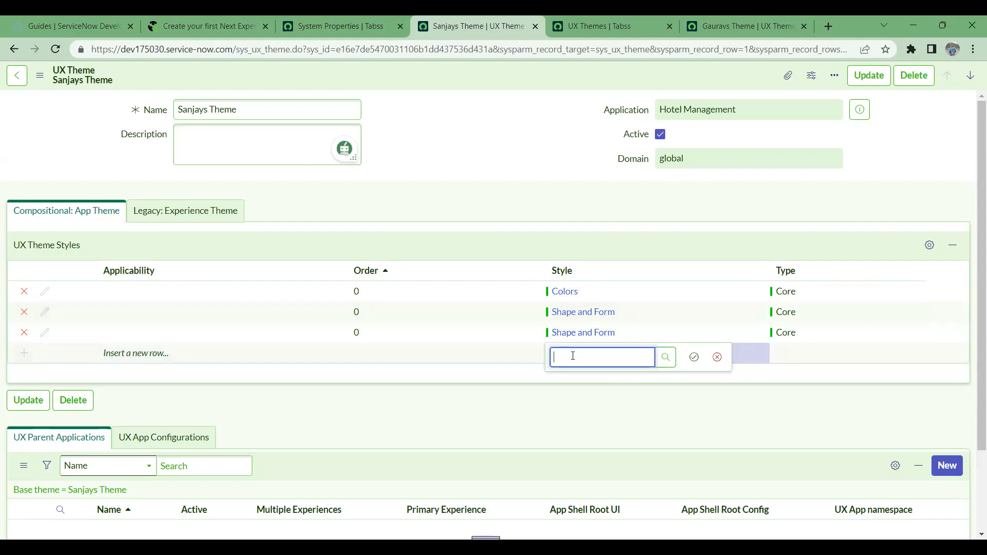
- Save a fourth style row using an existing custom style chosen from the lookup
{"action": "left_click", "coordinate": [659, 363]}
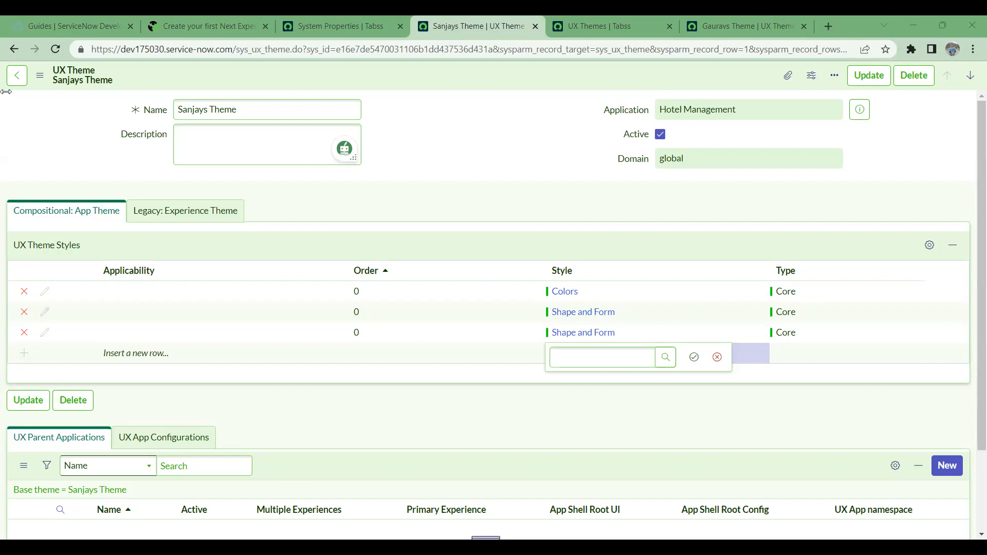
{"action": "left_click", "coordinate": [354, 31]}
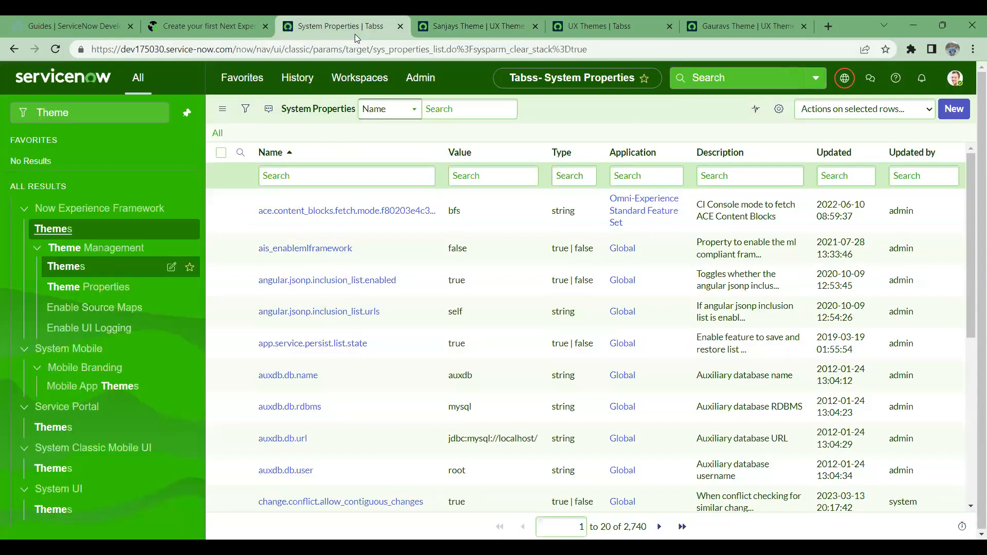
{"action": "left_click", "coordinate": [458, 25]}
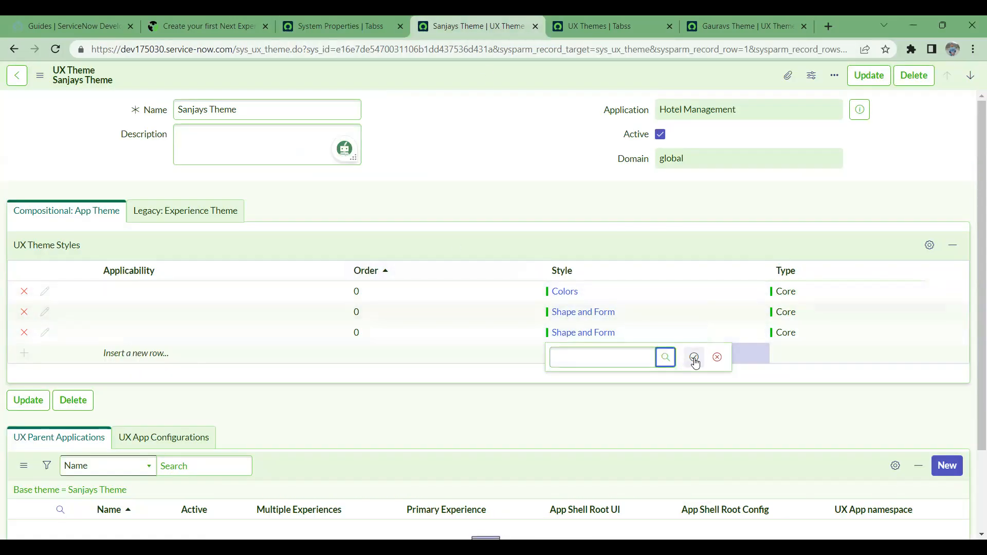
{"action": "left_click", "coordinate": [665, 360]}
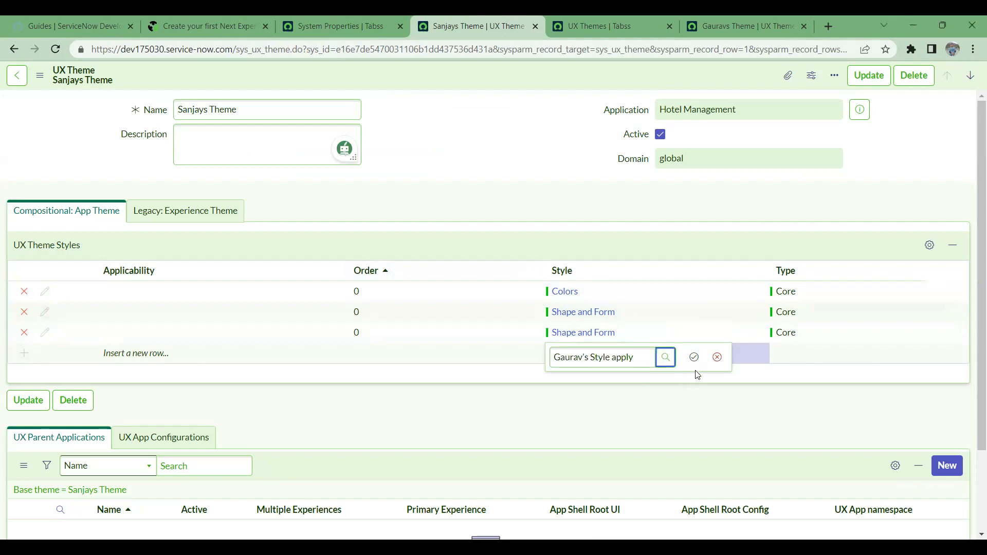
{"action": "left_click", "coordinate": [694, 356]}
{"action": "left_click", "coordinate": [578, 360], "text": "ctrl"}
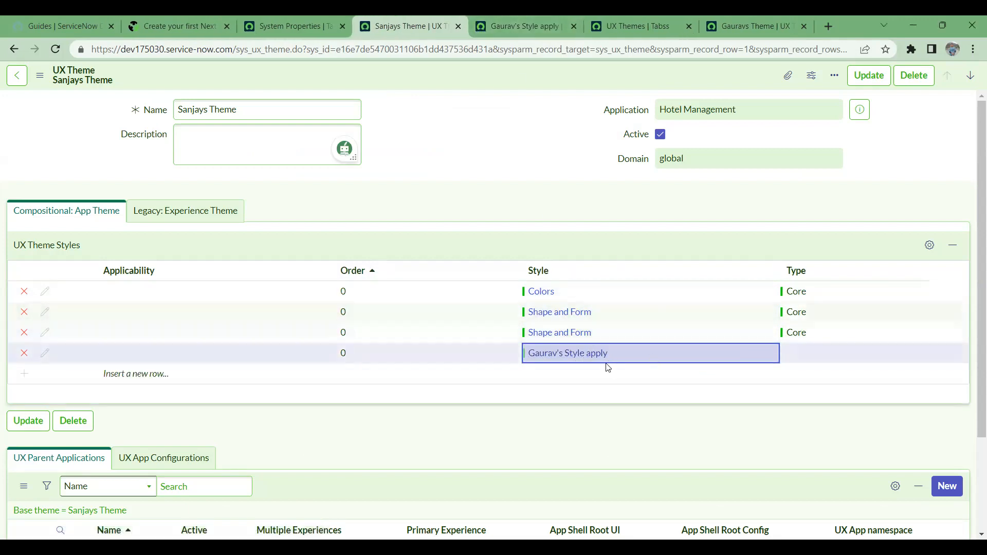
- Select the custom style's JSON, then clear the fourth row's Style value
{"action": "left_click", "coordinate": [537, 17]}
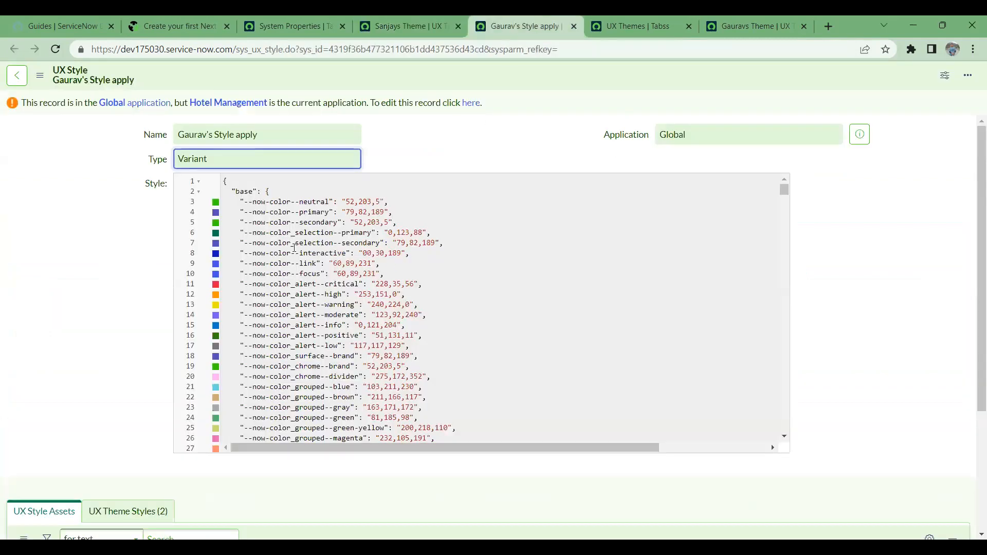
{"action": "scroll", "coordinate": [347, 270], "scroll_direction": "down", "scroll_amount": 10}
{"action": "scroll", "coordinate": [347, 270], "scroll_direction": "down", "scroll_amount": 20}
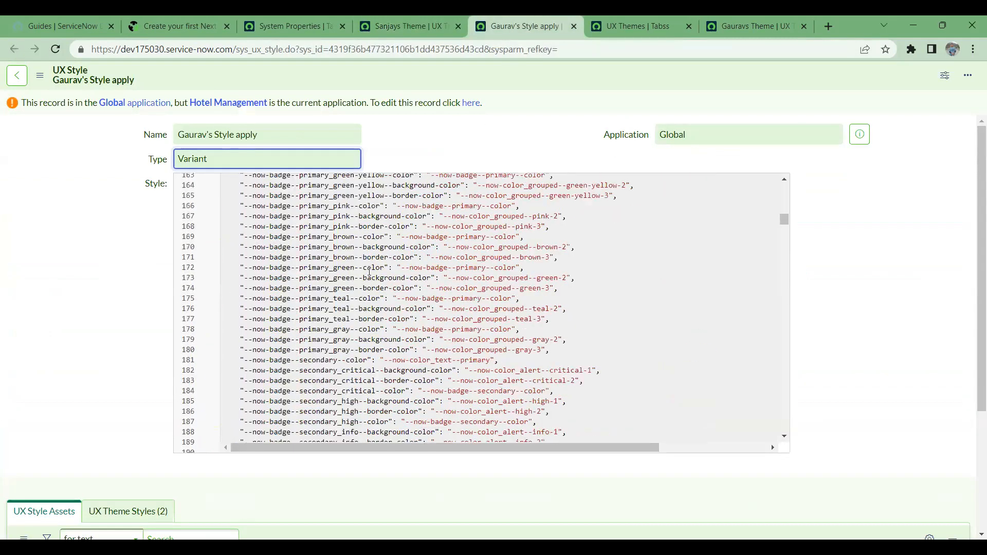
{"action": "key", "text": "ctrl+a"}
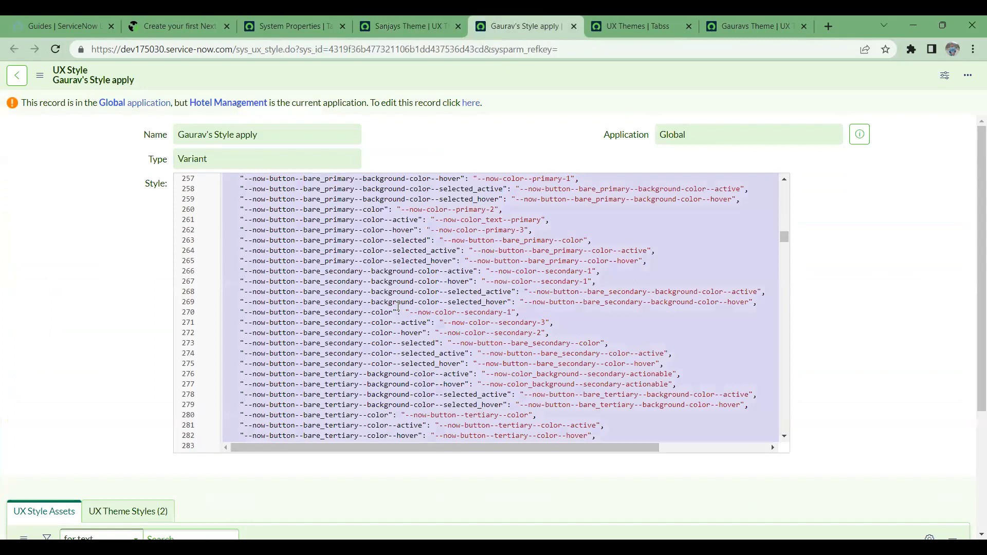
{"action": "left_click", "coordinate": [436, 23]}
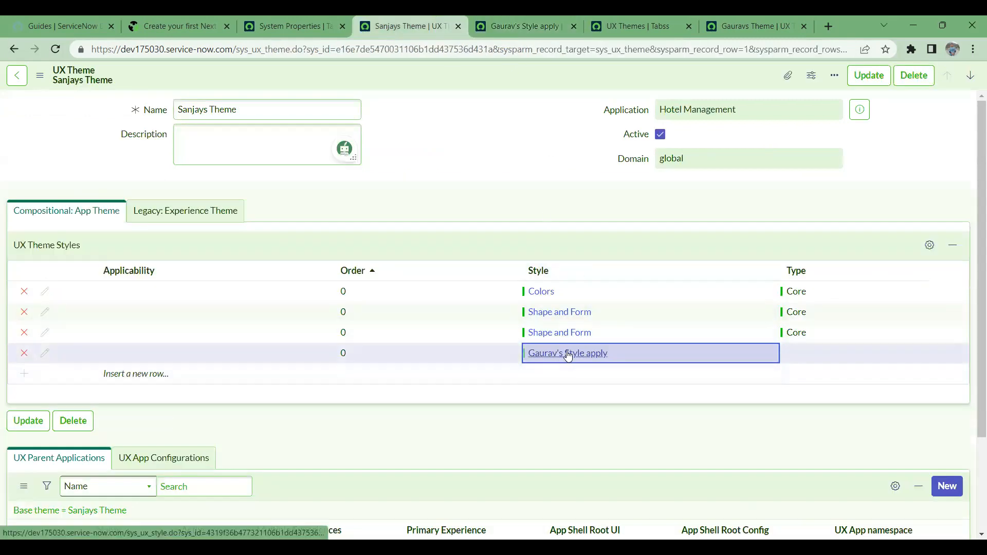
{"action": "double_click", "coordinate": [647, 353]}
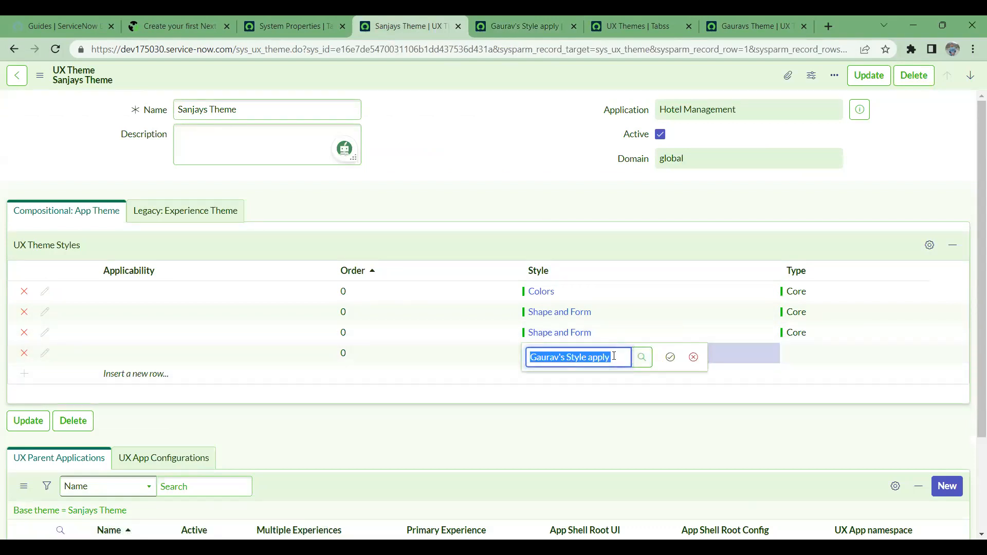
{"action": "key", "text": "BackSpace"}
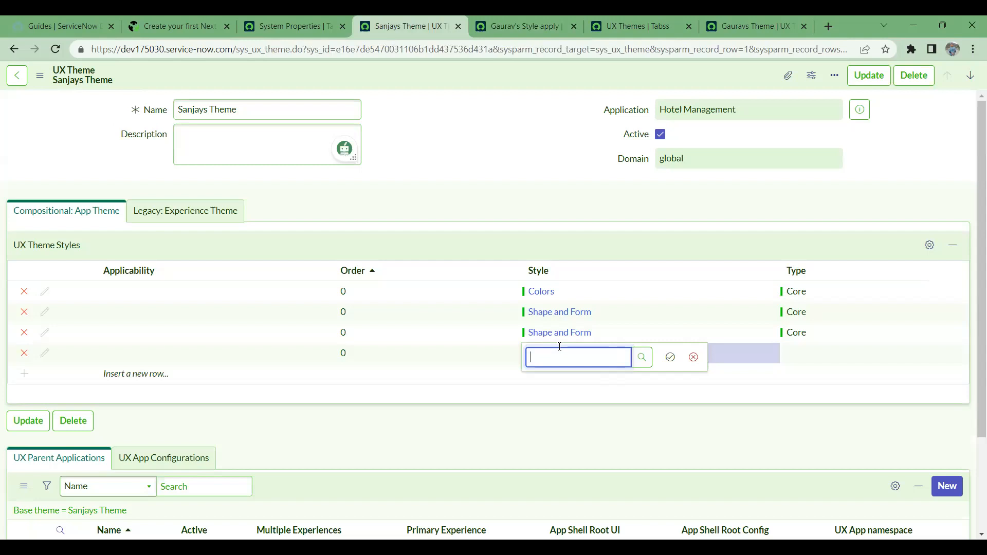
{"action": "left_click", "coordinate": [638, 362]}
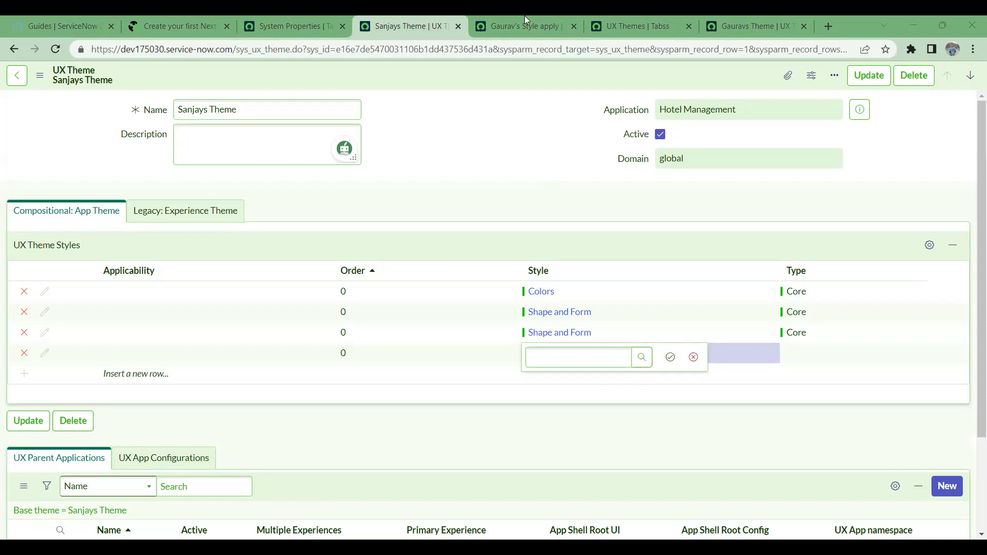
- Change the application scope to Global from the System Properties tab
{"action": "left_click", "coordinate": [308, 25]}
{"action": "left_click", "coordinate": [845, 78]}
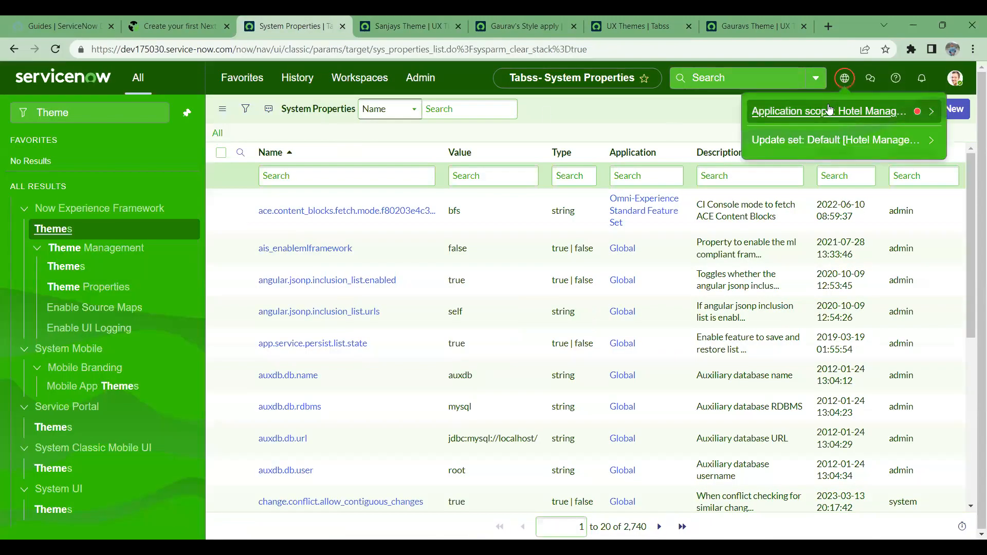
{"action": "left_click", "coordinate": [893, 116]}
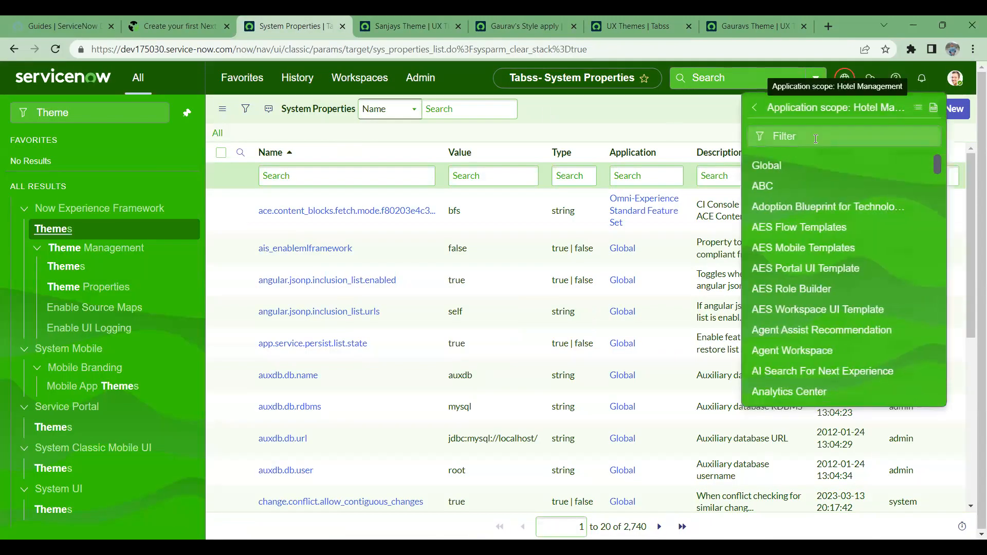
{"action": "left_click", "coordinate": [769, 170]}
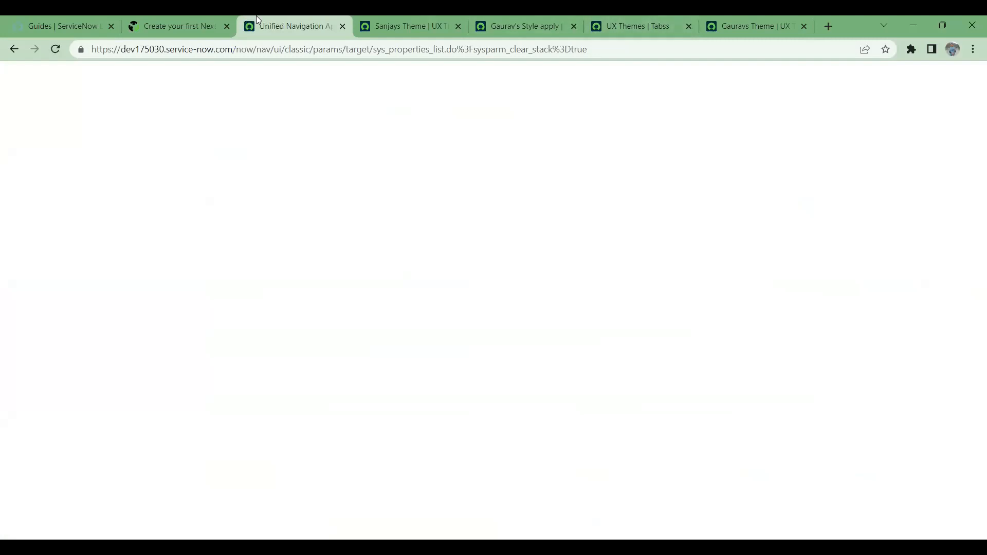
- Return to Sanjays Theme and look up a style for the empty fourth row
{"action": "left_click", "coordinate": [394, 18]}
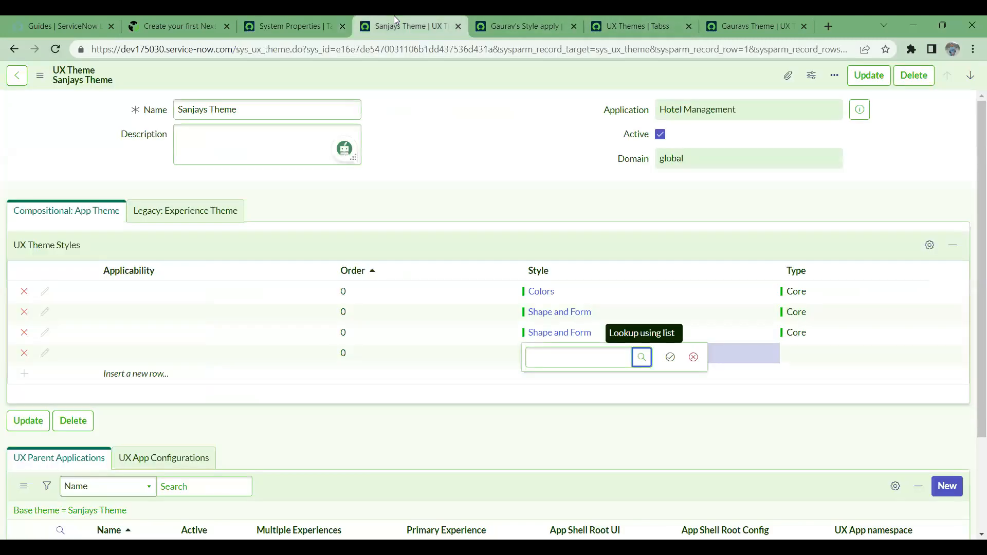
{"action": "left_click", "coordinate": [537, 18]}
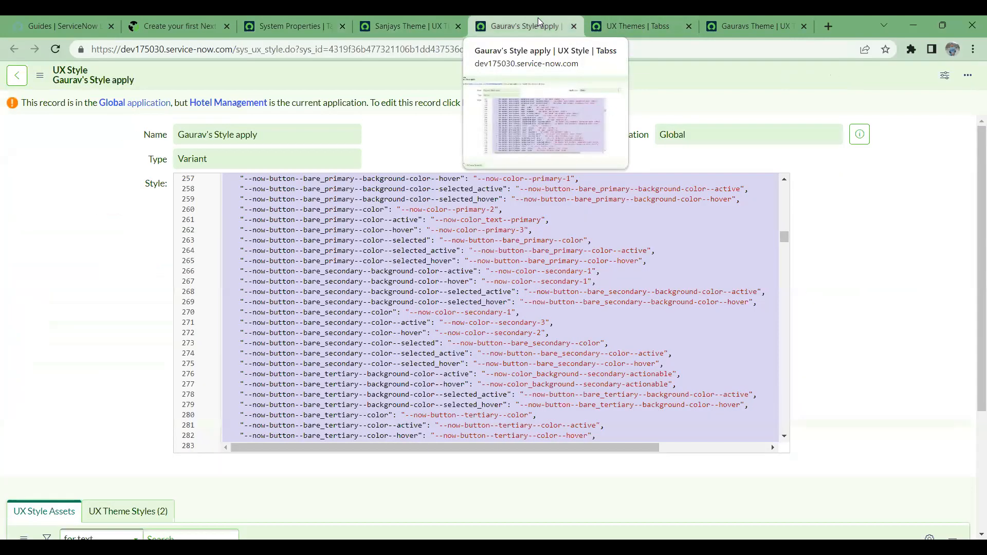
{"action": "left_click", "coordinate": [281, 17]}
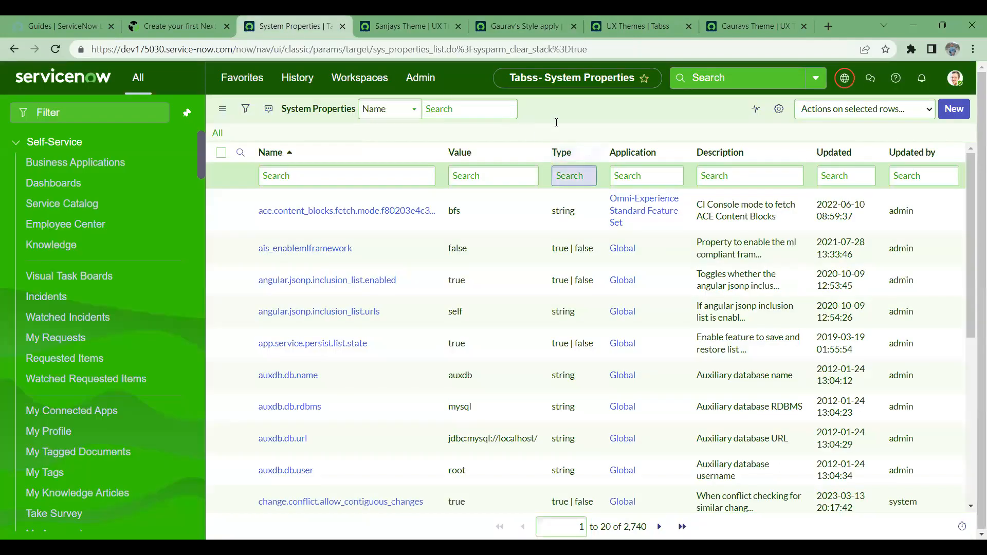
{"action": "left_click", "coordinate": [430, 18]}
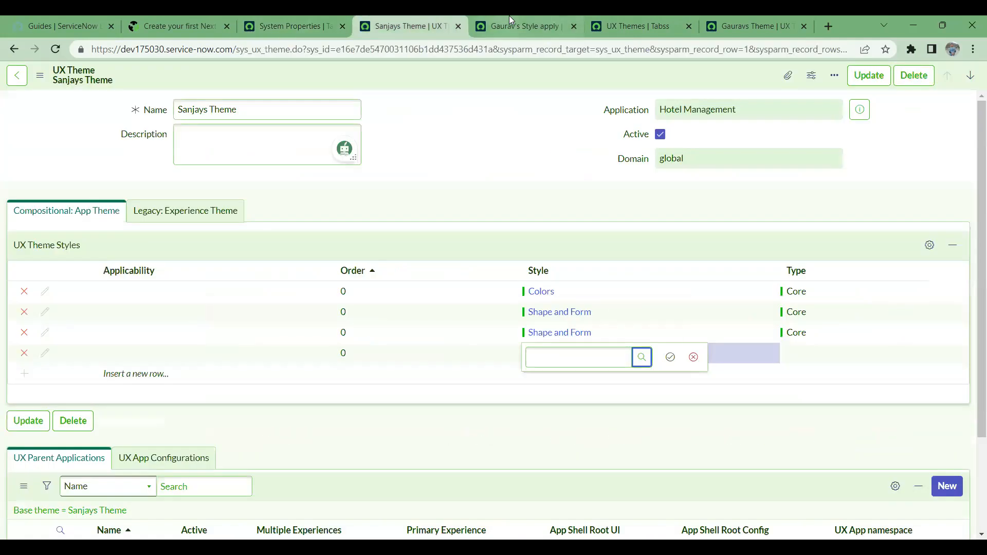
{"action": "left_click", "coordinate": [641, 366]}
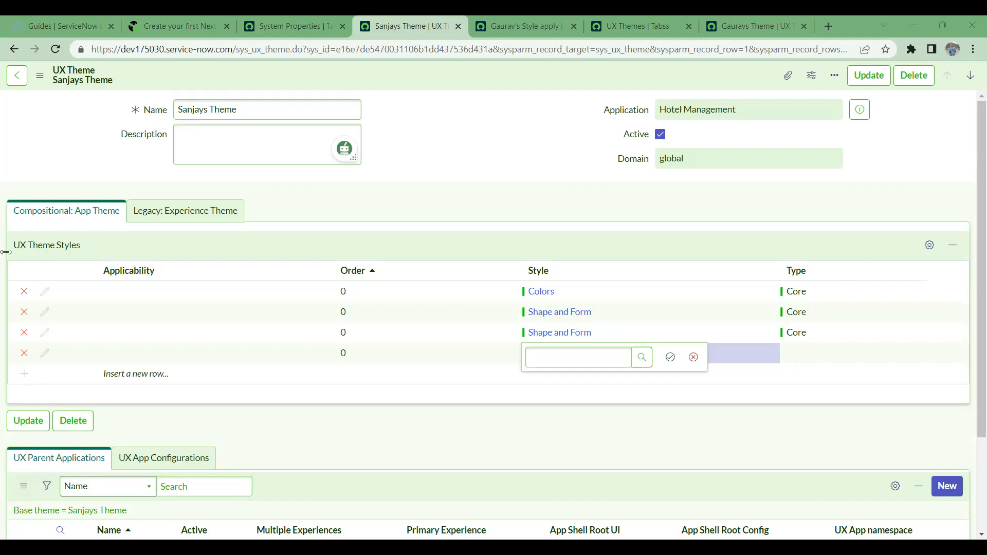
- Review the theme's global Domain and Hotel Management application, then return to System Properties
{"action": "left_click", "coordinate": [673, 158]}
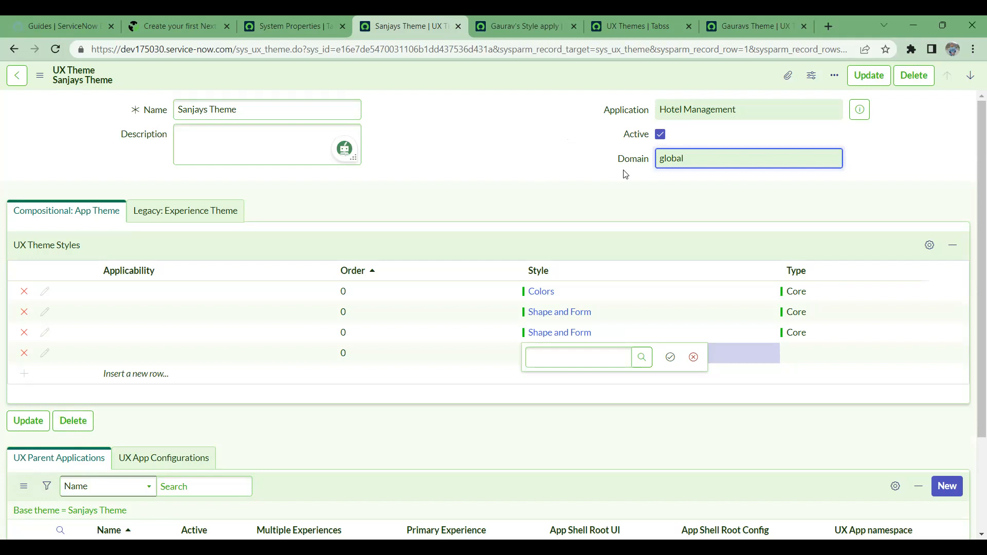
{"action": "left_click_drag", "start_coordinate": [607, 167], "coordinate": [652, 160]}
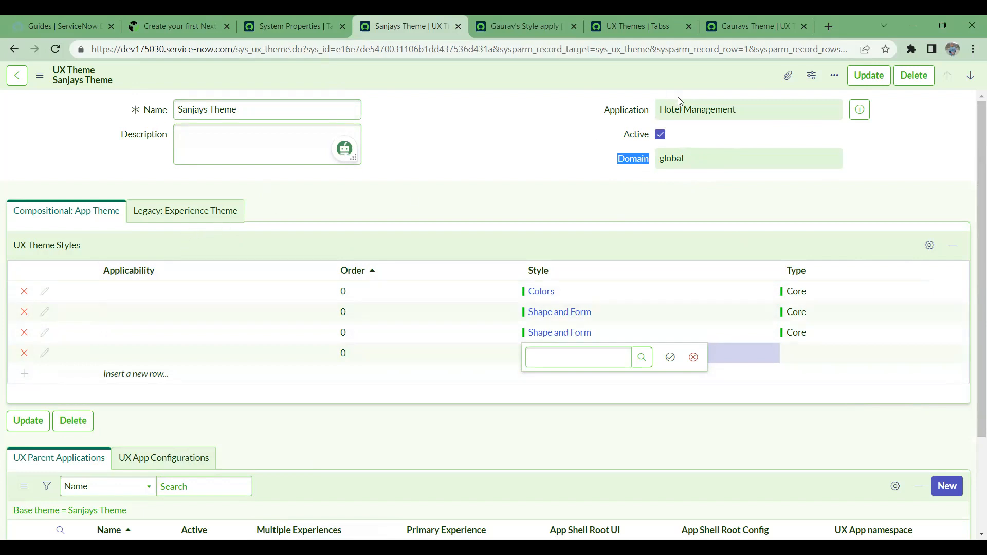
{"action": "triple_click", "coordinate": [741, 110]}
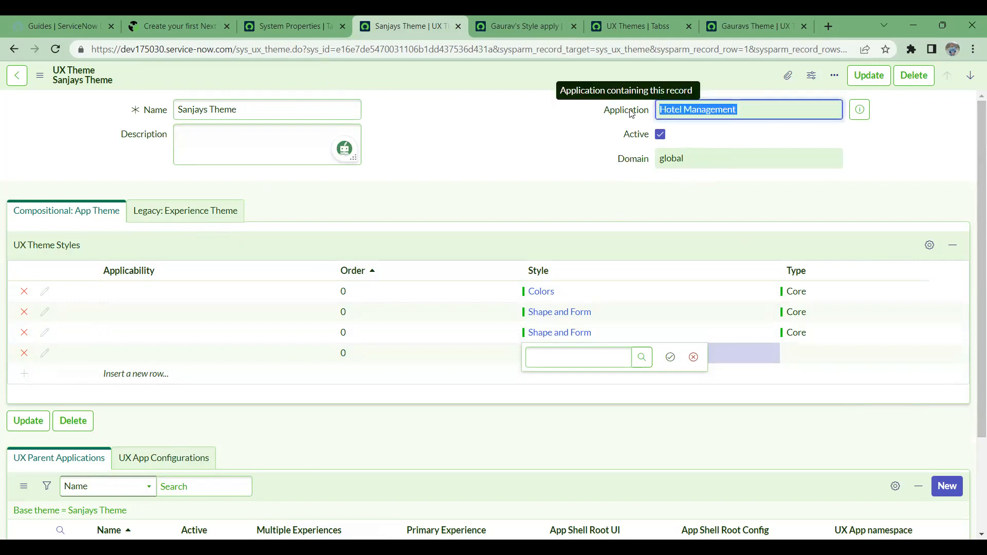
{"action": "left_click", "coordinate": [294, 30]}
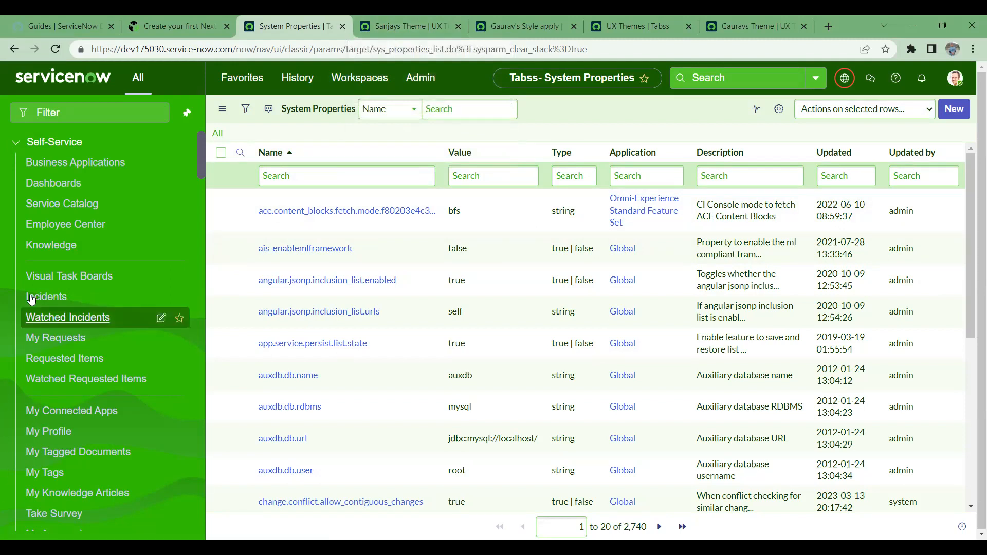
- Go back to the Sanjays Theme record and select the fourth style row's empty Style field
{"action": "left_click", "coordinate": [399, 17]}
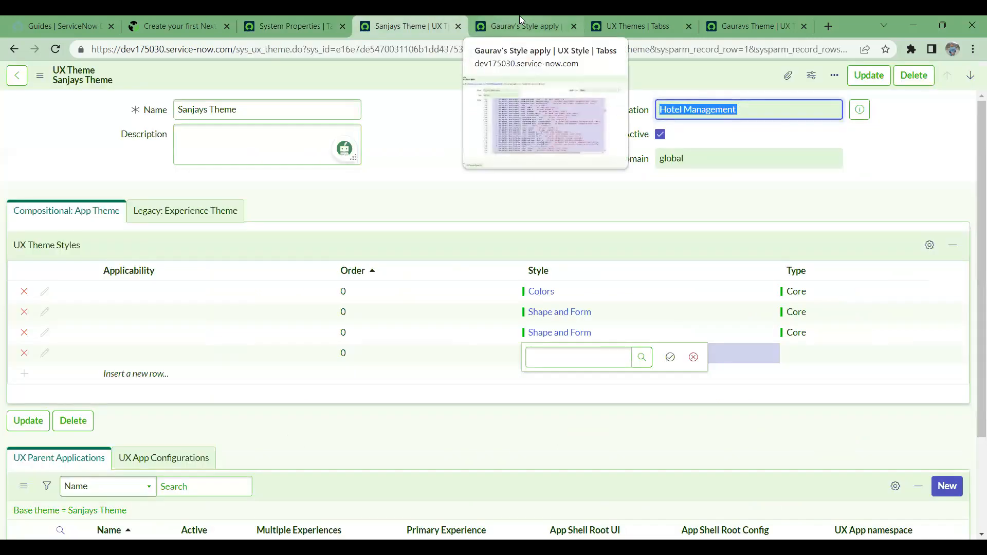
{"action": "left_click", "coordinate": [291, 16]}
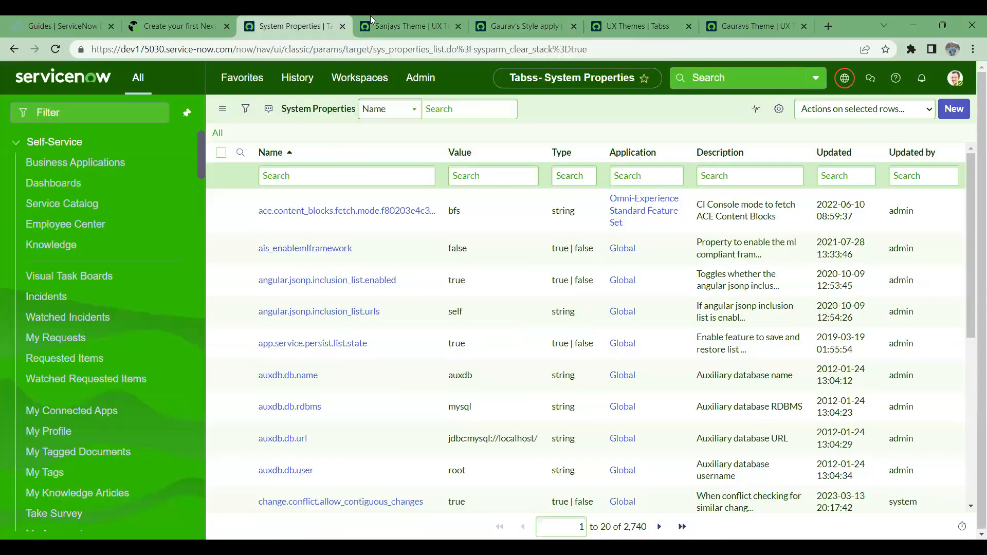
{"action": "left_click", "coordinate": [410, 16]}
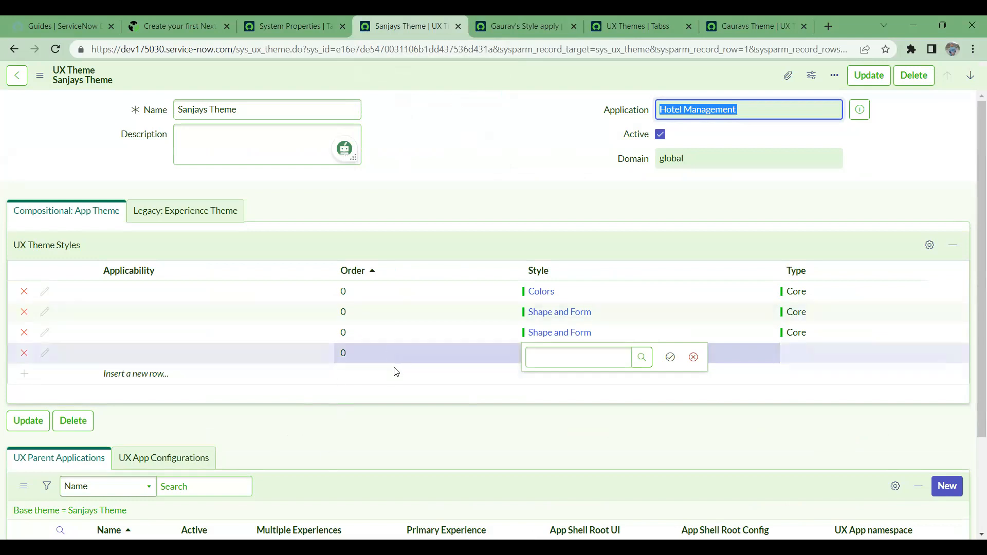
{"action": "left_click", "coordinate": [642, 360]}
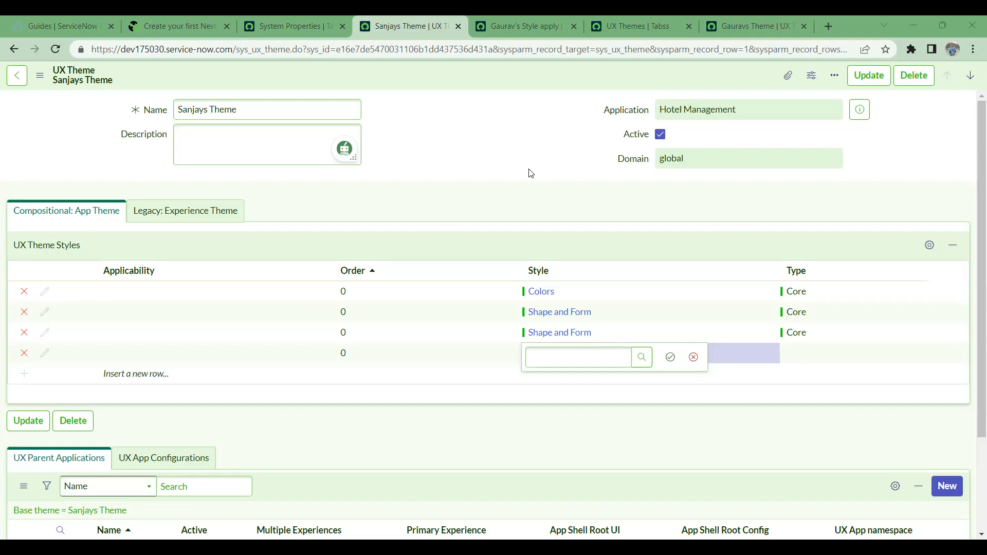
- Open the community article on creating a theme and view its Greens UX Style screenshot
{"action": "left_click", "coordinate": [289, 16]}
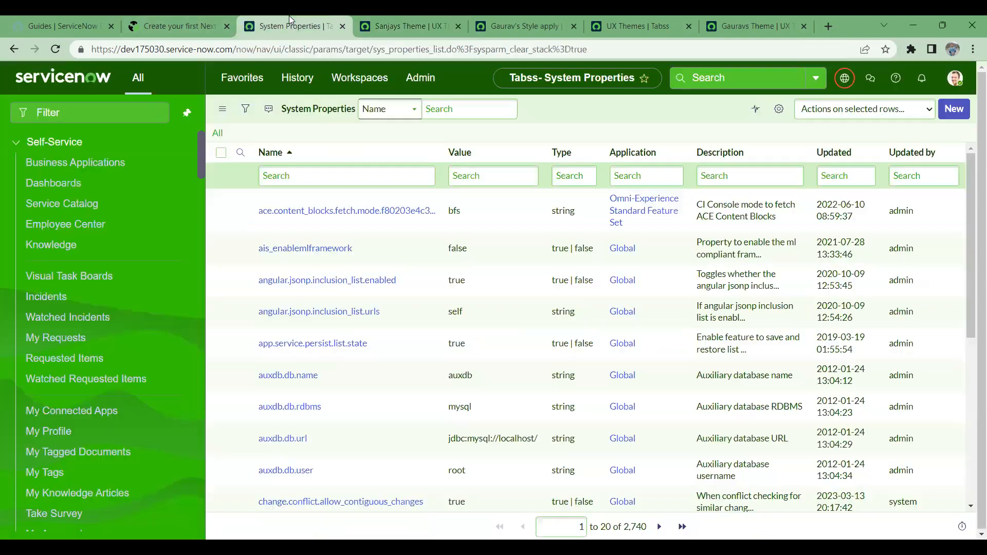
{"action": "left_click", "coordinate": [200, 17]}
{"action": "scroll", "coordinate": [304, 348], "scroll_direction": "up", "scroll_amount": 7}
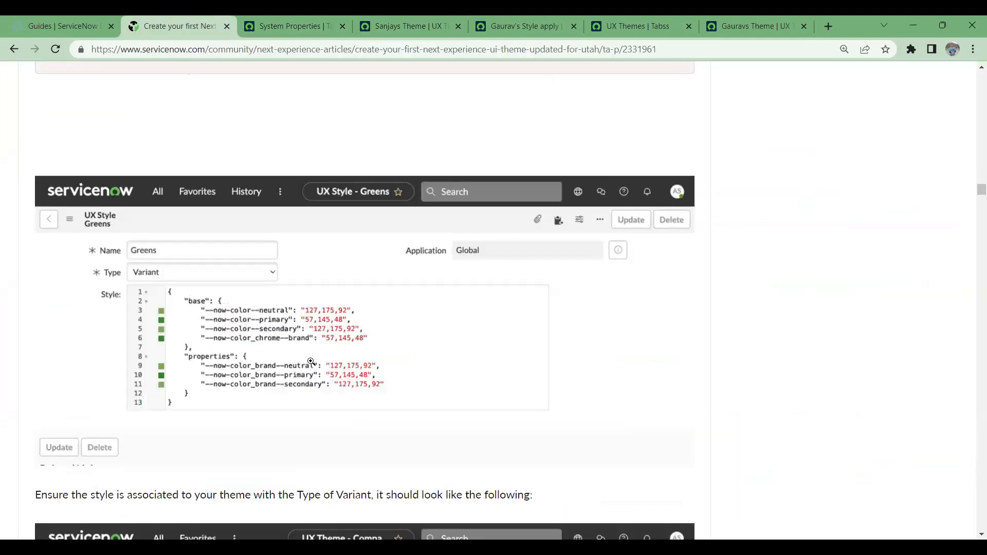
{"action": "scroll", "coordinate": [311, 361], "scroll_direction": "down", "scroll_amount": 15}
{"action": "scroll", "coordinate": [313, 362], "scroll_direction": "up", "scroll_amount": 6}
{"action": "scroll", "coordinate": [313, 363], "scroll_direction": "up", "scroll_amount": 9}
{"action": "left_click", "coordinate": [286, 278]}
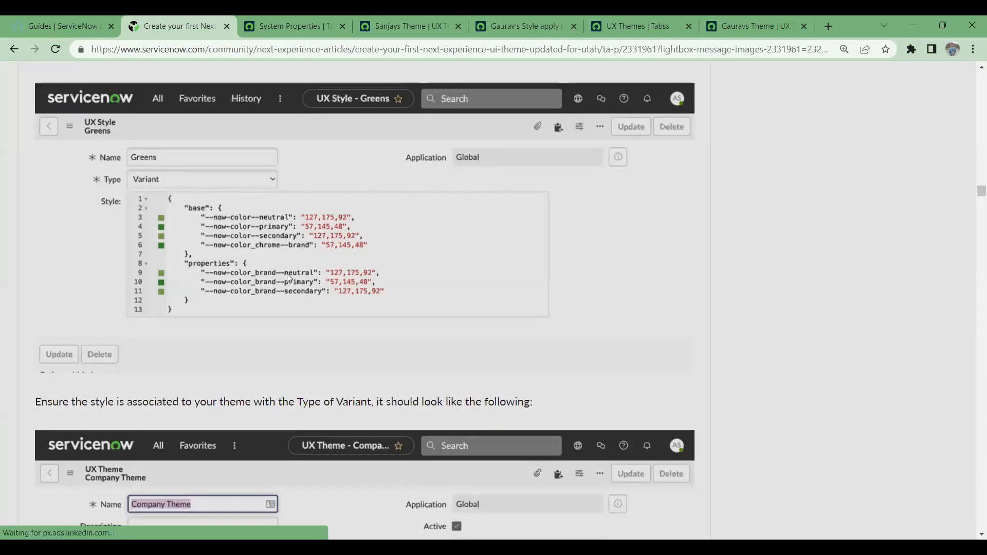
{"action": "left_click", "coordinate": [288, 275]}
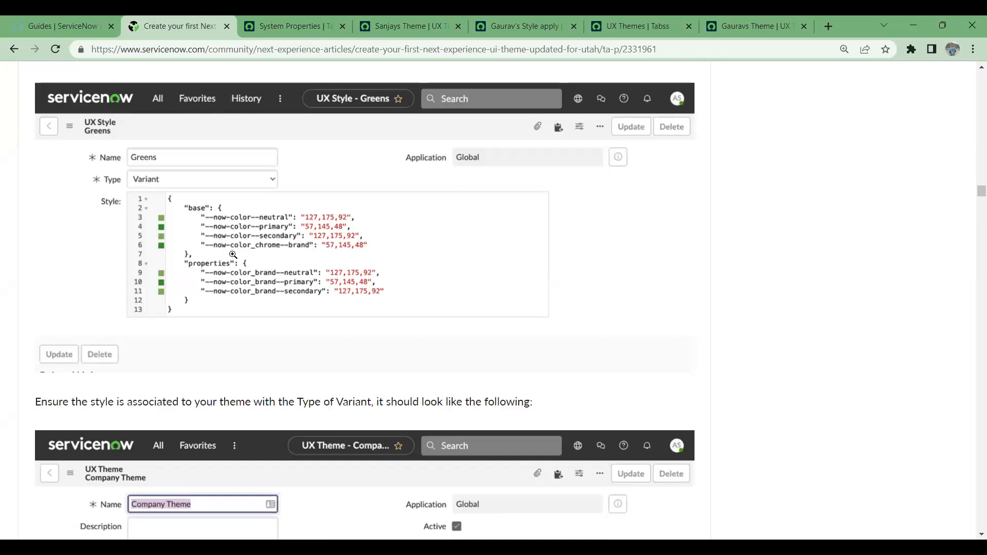
- Select the article's whole base/properties colour JSON block, then return to Sanjays Theme
{"action": "scroll", "coordinate": [290, 275], "scroll_direction": "up", "scroll_amount": 5}
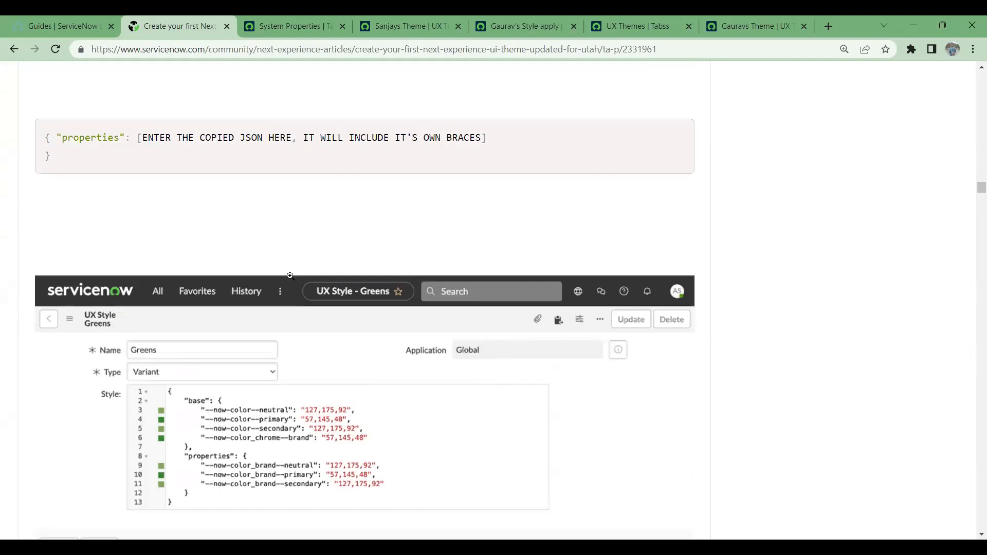
{"action": "scroll", "coordinate": [292, 277], "scroll_direction": "up", "scroll_amount": 7}
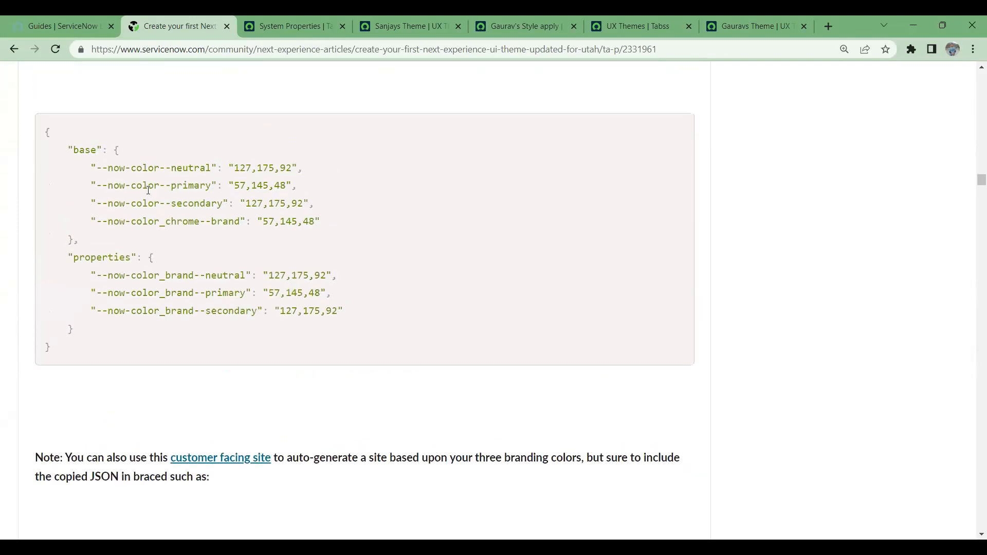
{"action": "left_click_drag", "start_coordinate": [71, 346], "coordinate": [18, 137]}
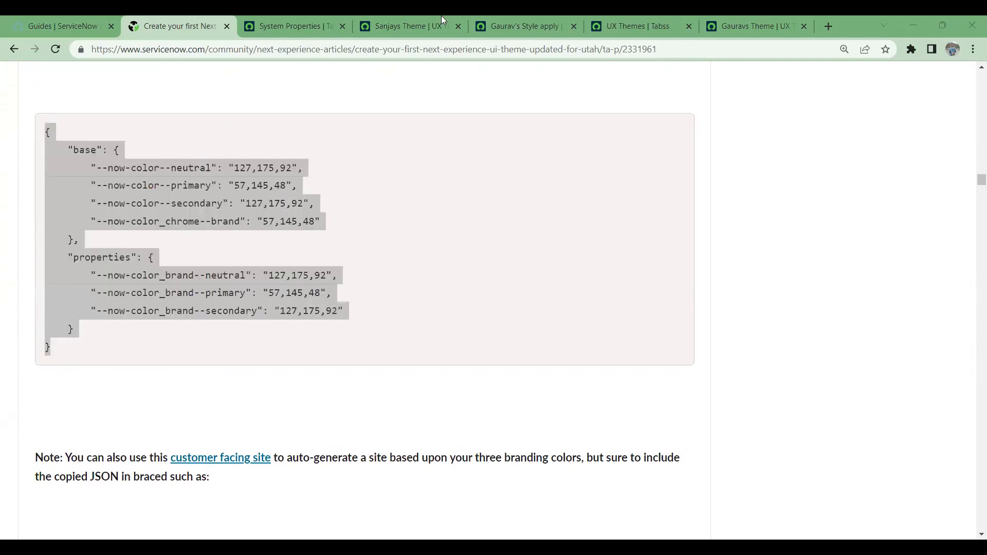
{"action": "left_click", "coordinate": [417, 26]}
{"action": "left_click", "coordinate": [639, 358]}
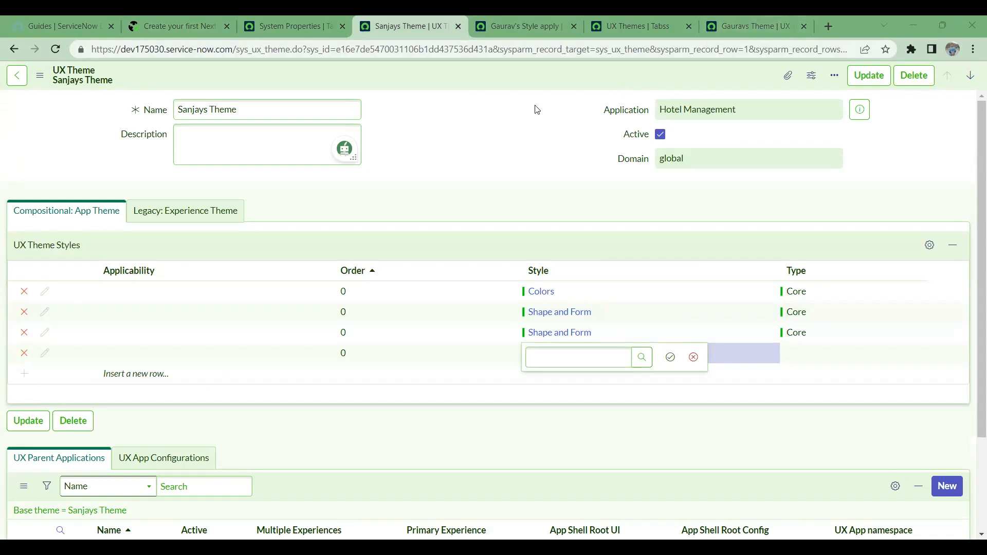
- Search Google for 'hex color code' in a new tab
{"action": "left_click", "coordinate": [824, 29]}
{"action": "left_click", "coordinate": [698, 48]}
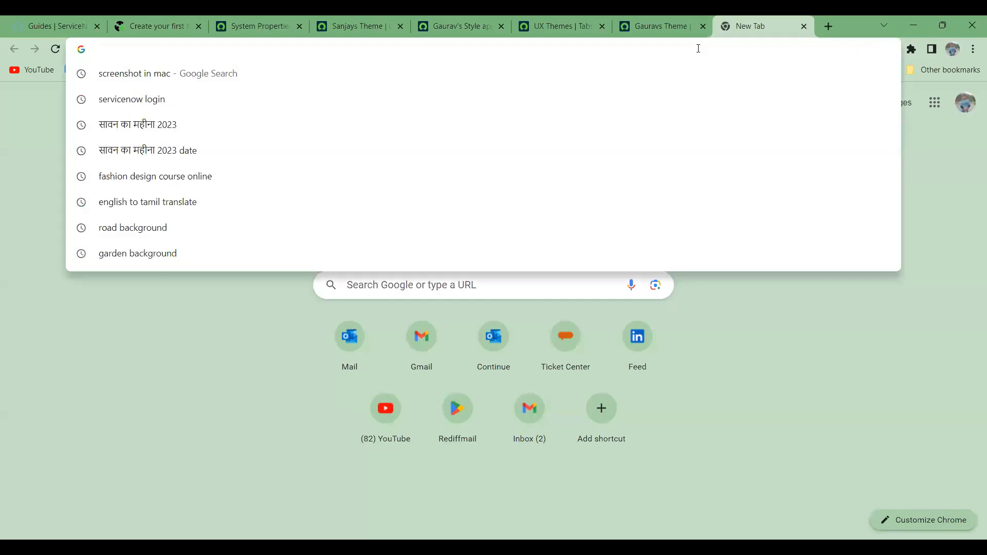
{"action": "type", "text": "hex code"}
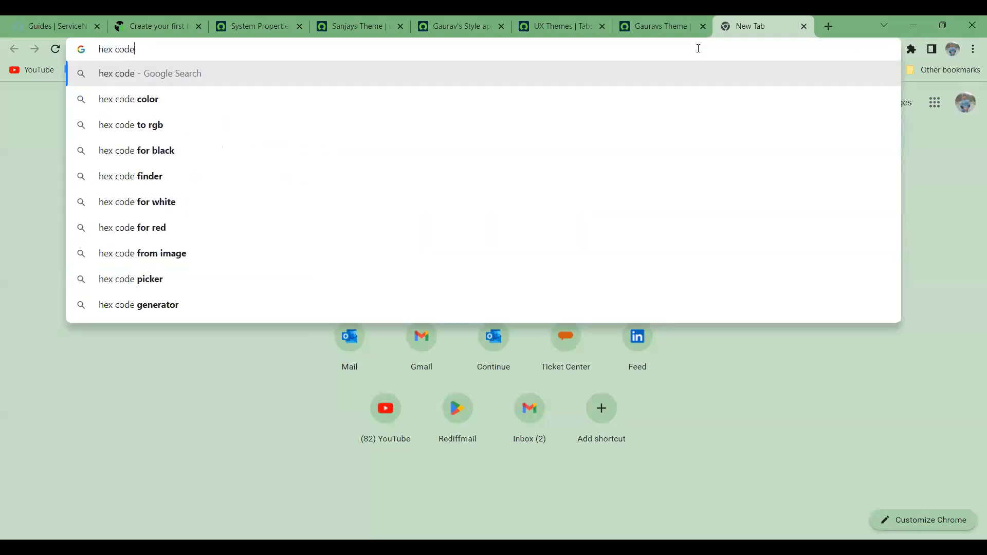
{"action": "key", "text": "BackSpace"}
{"action": "key", "text": "BackSpace"}
{"action": "key", "text": "BackSpace"}
{"action": "key", "text": "BackSpace"}
{"action": "type", "text": "color"}
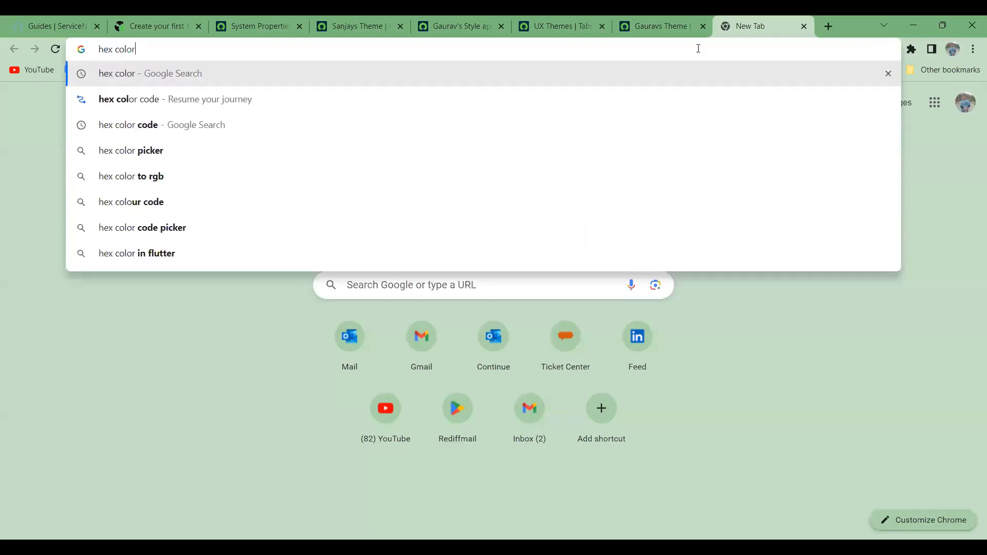
{"action": "type", "text": " code"}
{"action": "key", "text": "Return"}
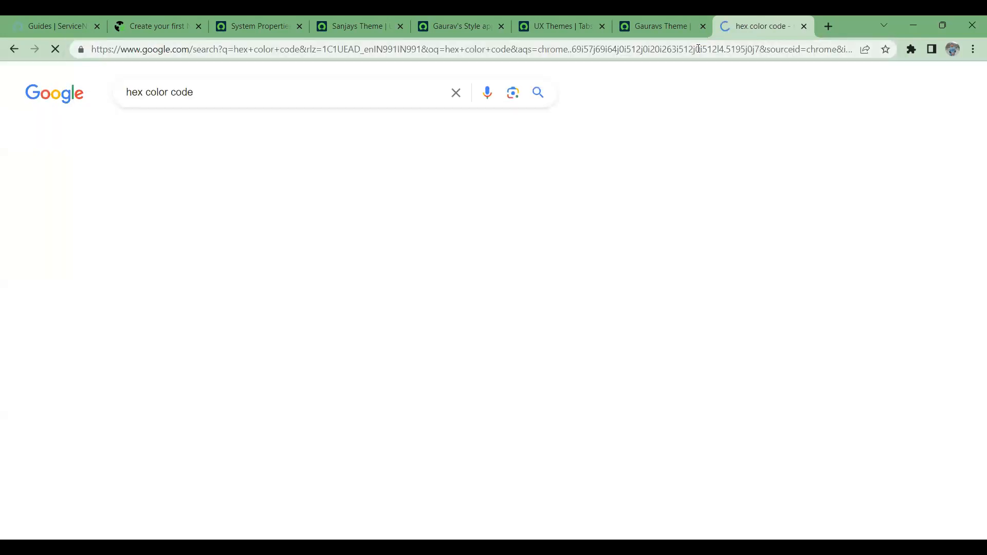
- Open the Color Hex Color Codes and HTML Color Codes results in separate tabs
{"action": "middle_click", "coordinate": [228, 221]}
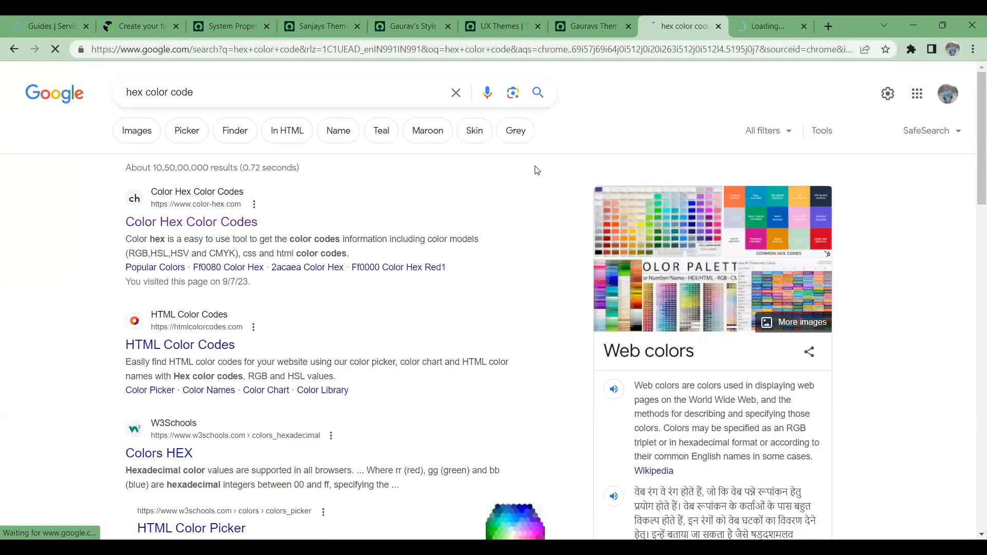
{"action": "left_click", "coordinate": [740, 20]}
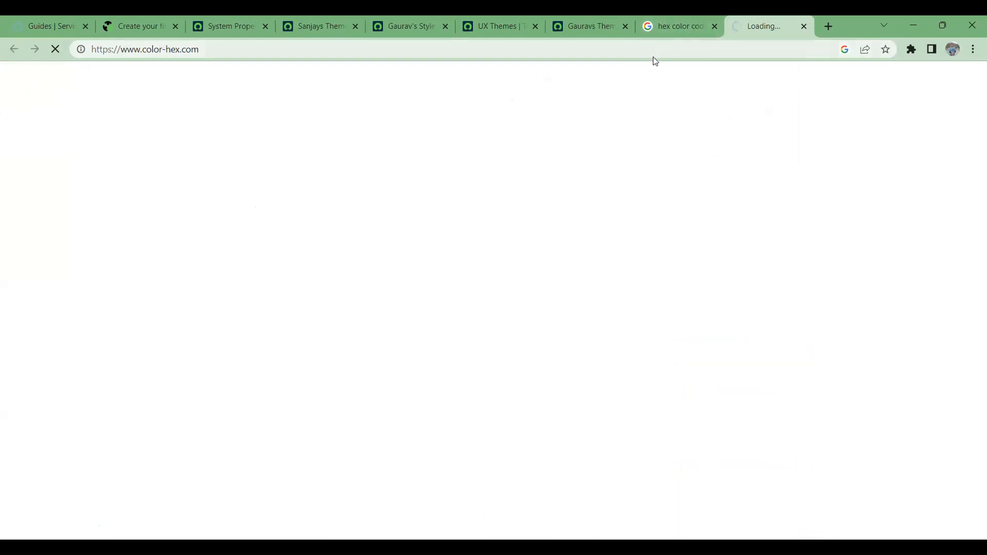
{"action": "left_click", "coordinate": [671, 27]}
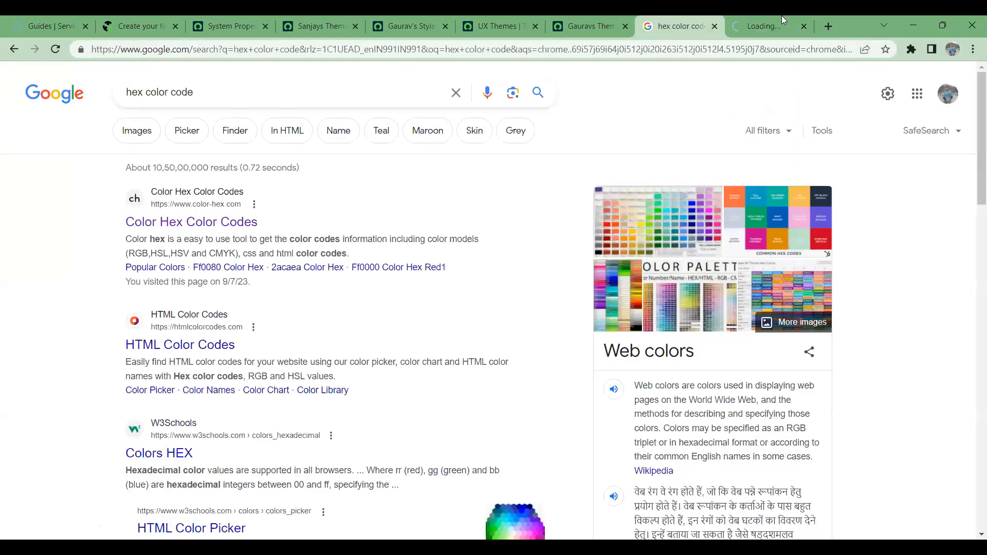
{"action": "left_click", "coordinate": [782, 21]}
{"action": "left_click", "coordinate": [741, 48]}
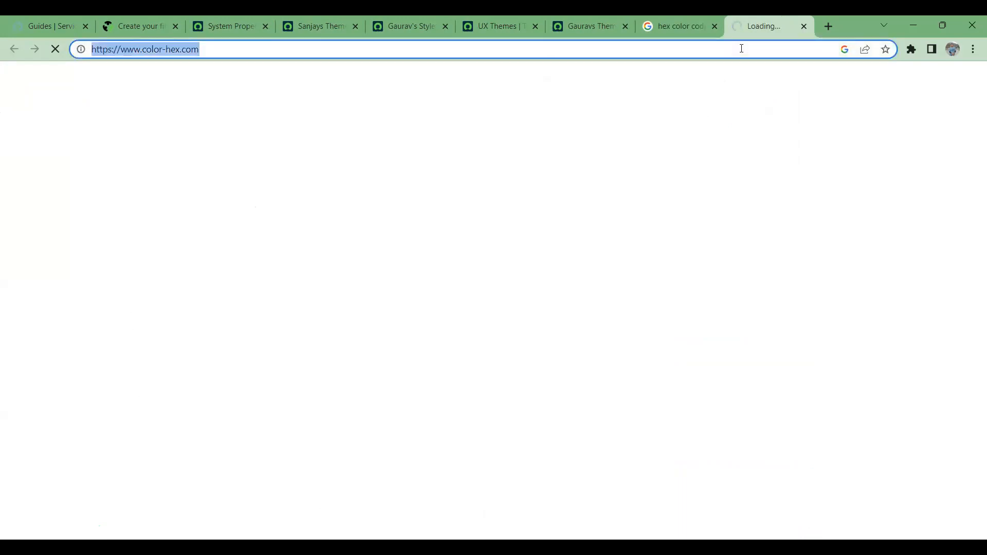
{"action": "left_click", "coordinate": [675, 26]}
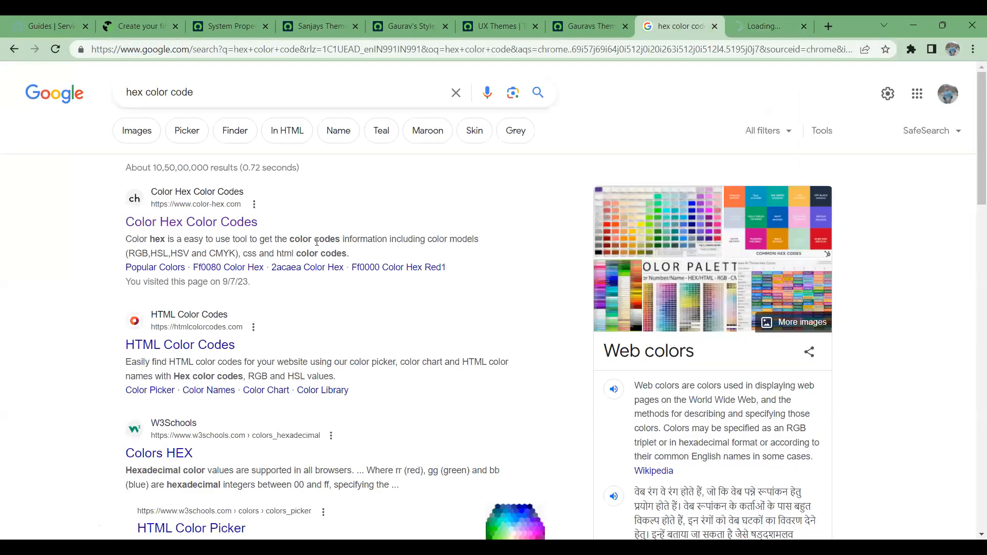
{"action": "middle_click", "coordinate": [221, 347]}
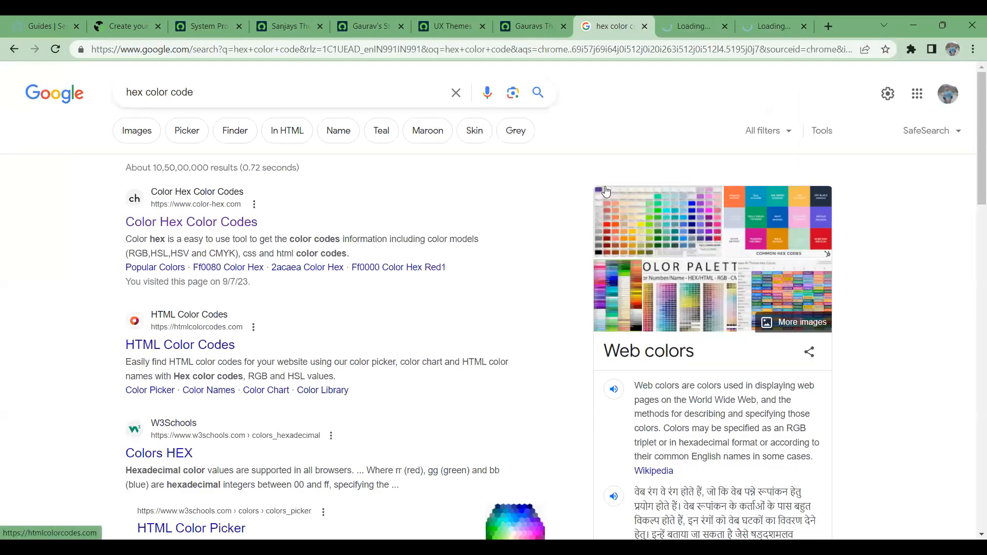
- Close the color-hex tab, select RGB 255, 87, 51, and return to Gaurav's Style apply record
{"action": "left_click", "coordinate": [780, 27]}
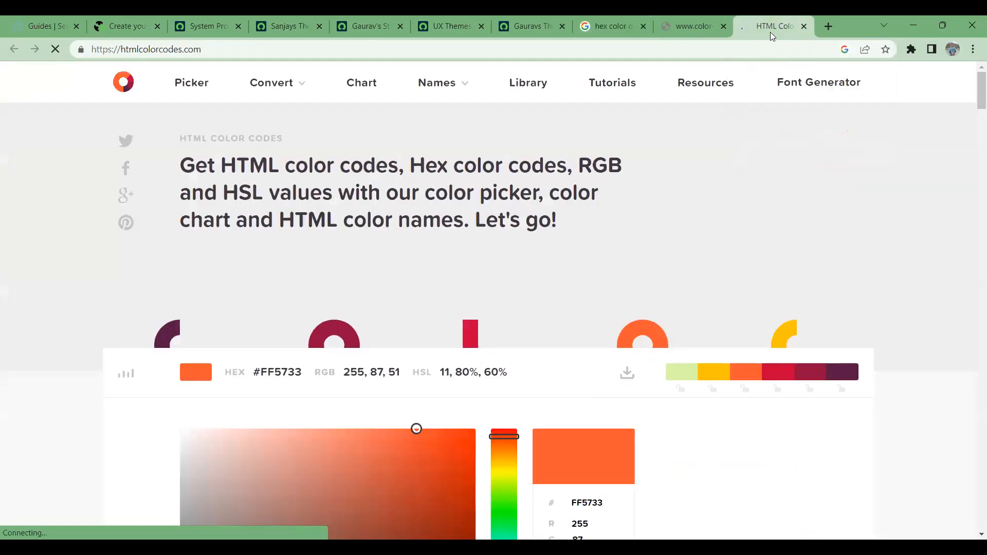
{"action": "left_click", "coordinate": [724, 27]}
{"action": "scroll", "coordinate": [466, 257], "scroll_direction": "down", "scroll_amount": 3}
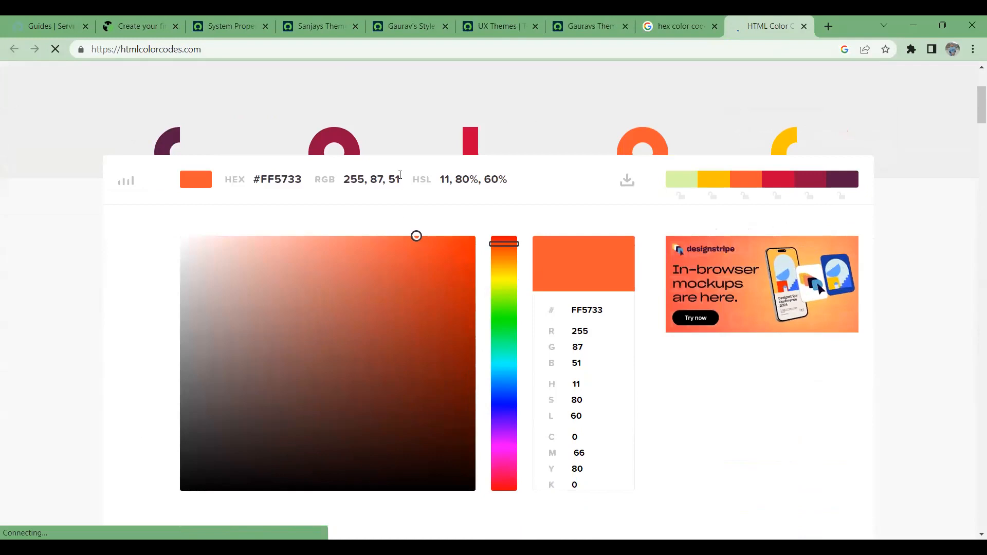
{"action": "left_click_drag", "start_coordinate": [400, 175], "coordinate": [361, 181]}
{"action": "left_click_drag", "start_coordinate": [348, 182], "coordinate": [342, 181]}
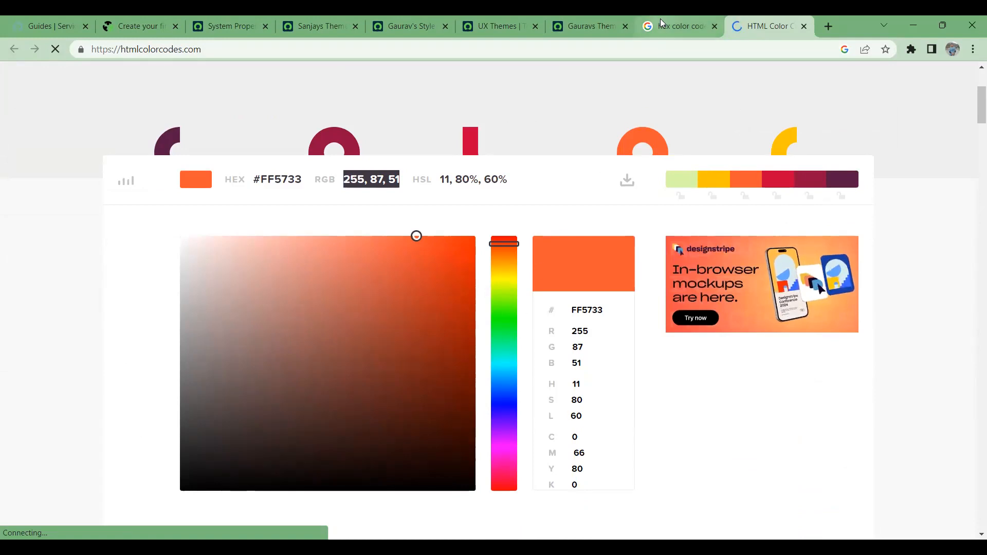
{"action": "left_click", "coordinate": [508, 19]}
{"action": "left_click", "coordinate": [407, 19]}
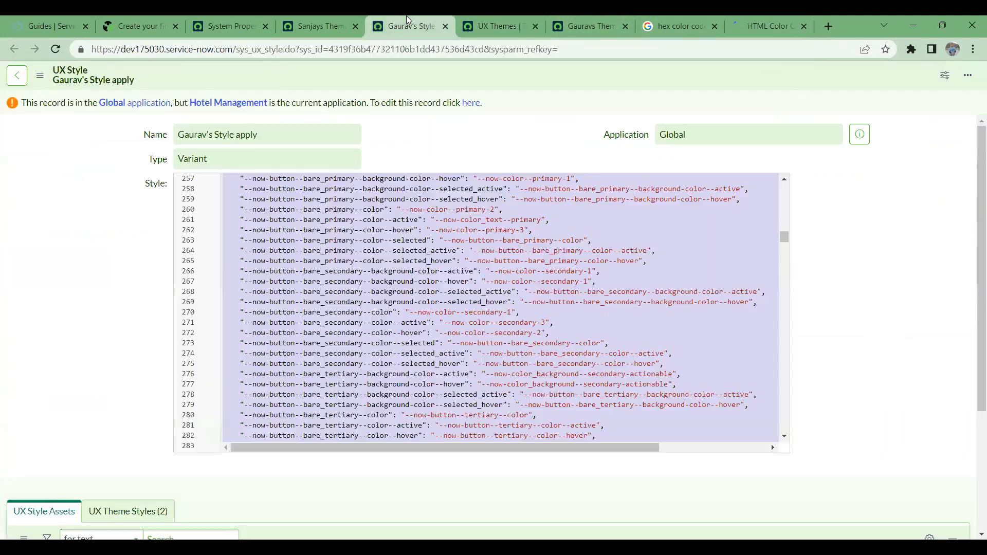
- Shift the picker hue to blue, select RGB 51, 178, 255, and bring up the UX Themes list
{"action": "key", "text": "alt+Tab"}
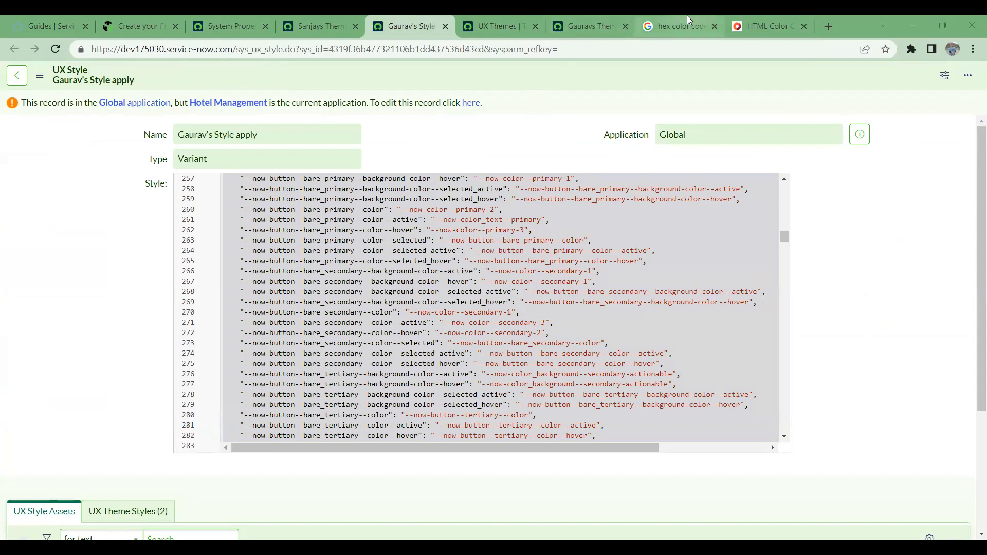
{"action": "left_click", "coordinate": [761, 26]}
{"action": "left_click_drag", "start_coordinate": [507, 306], "coordinate": [508, 379]}
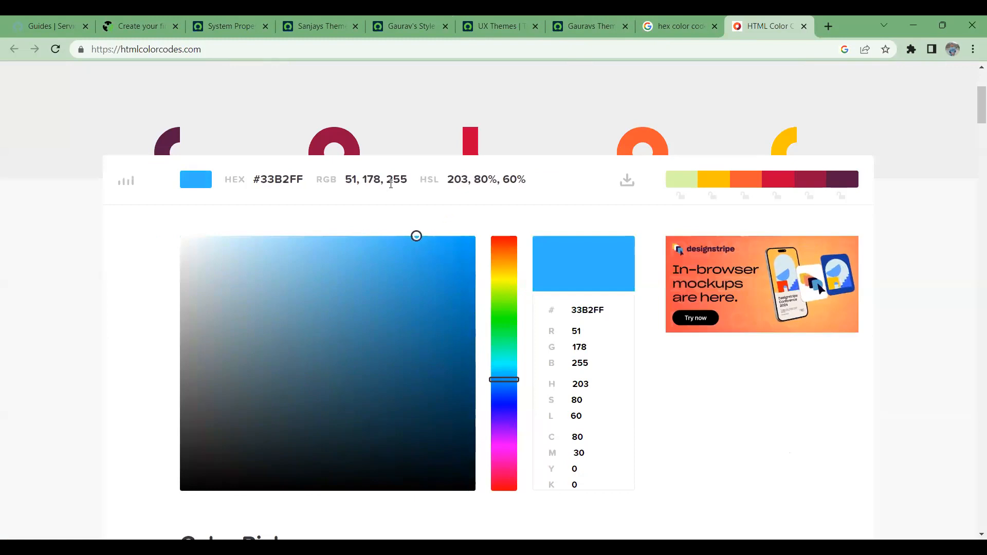
{"action": "left_click_drag", "start_coordinate": [407, 177], "coordinate": [345, 179]}
{"action": "left_click", "coordinate": [574, 23]}
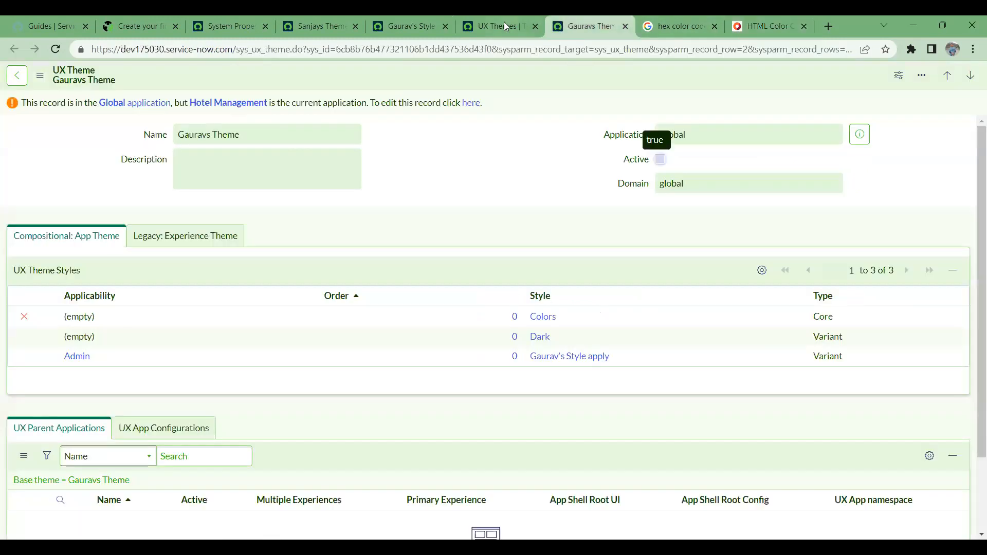
{"action": "left_click", "coordinate": [493, 24]}
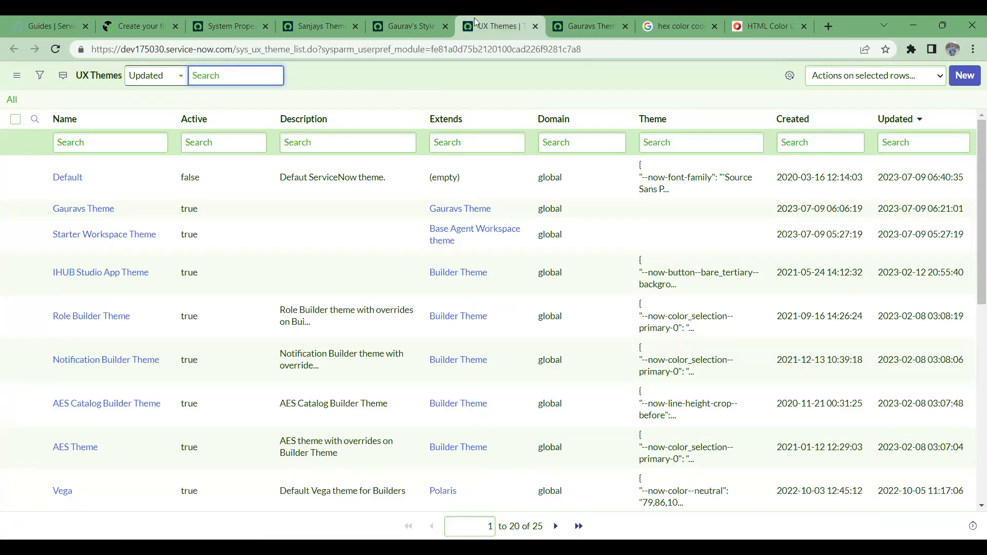
{"action": "key", "text": "alt+Tab"}
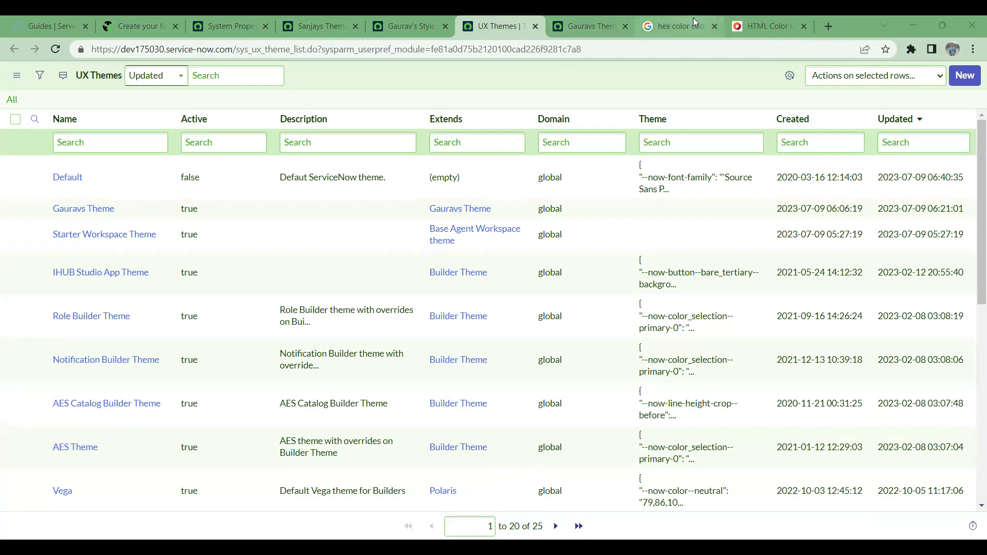
- Adjust the picker to pink-purple #EB74F0 and select its RGB value 235, 116, 240
{"action": "left_click", "coordinate": [761, 26]}
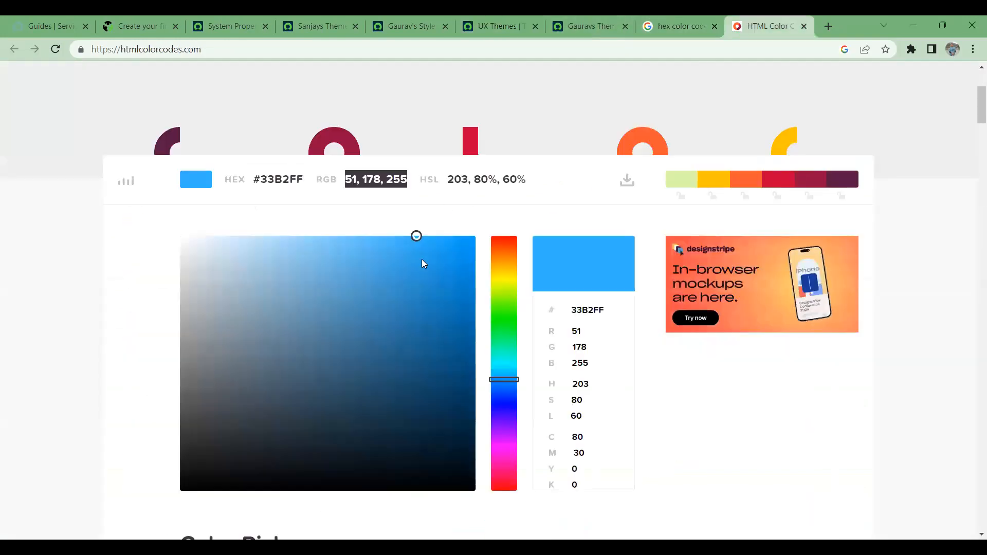
{"action": "left_click_drag", "start_coordinate": [417, 237], "coordinate": [426, 360]}
{"action": "left_click_drag", "start_coordinate": [515, 432], "coordinate": [504, 447]}
{"action": "left_click", "coordinate": [427, 358]}
{"action": "left_click", "coordinate": [332, 250]}
{"action": "left_click_drag", "start_coordinate": [418, 180], "coordinate": [343, 176]}
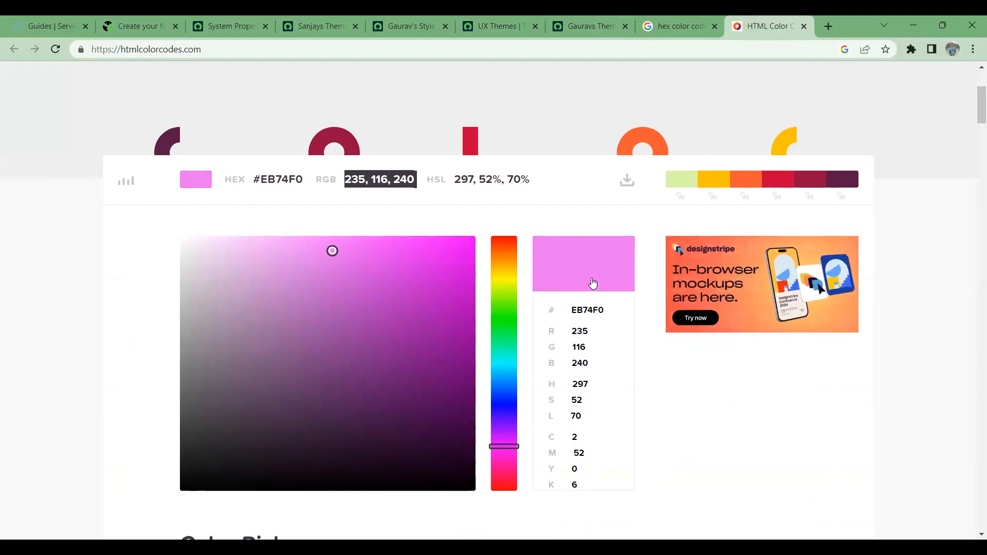
- Return to the Gaurav's Style apply variant UX style record
{"action": "left_click", "coordinate": [574, 15]}
{"action": "left_click", "coordinate": [497, 16]}
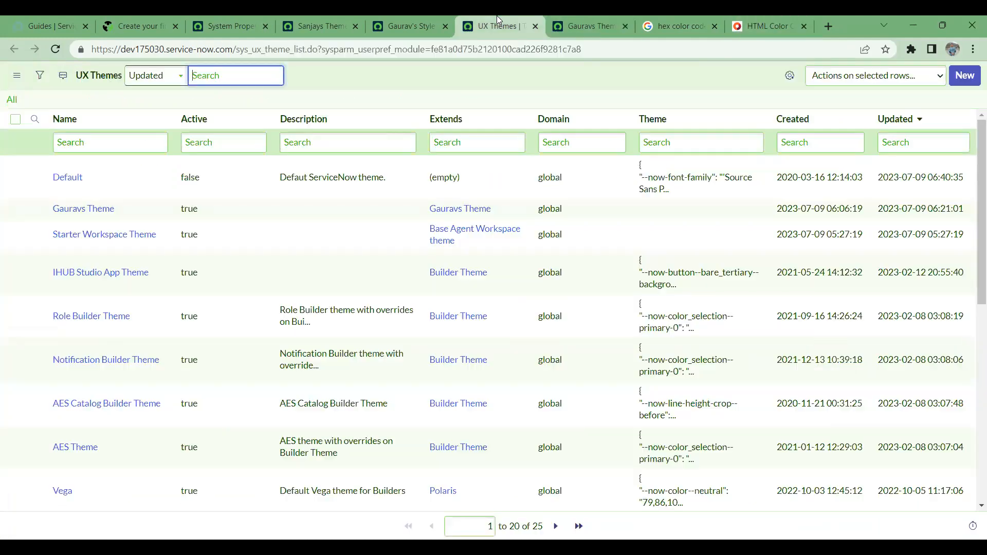
{"action": "left_click", "coordinate": [410, 16]}
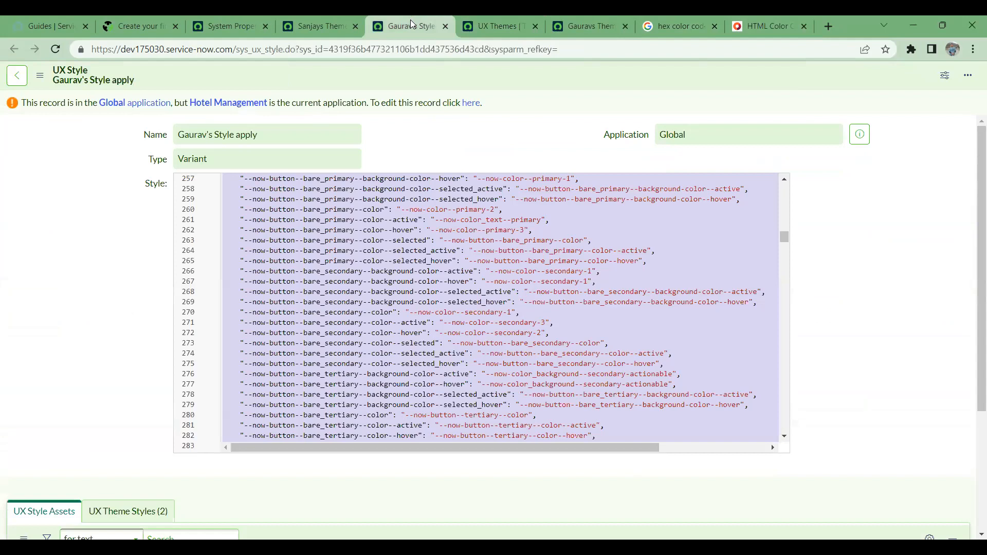
{"action": "key", "text": "alt+Tab"}
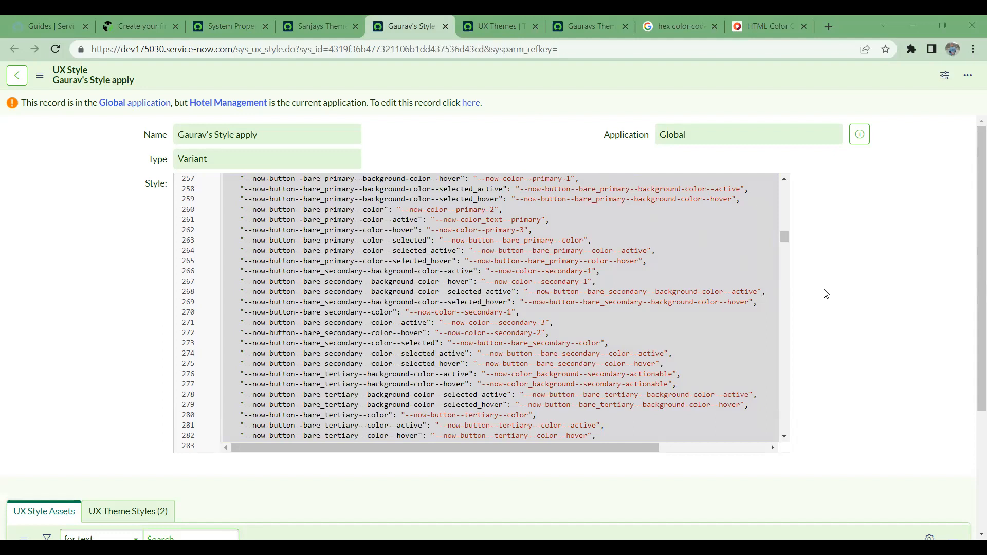
- Confirm Sanjay's in the new style row on Sanjays Theme and try saving the record
{"action": "left_click", "coordinate": [324, 31]}
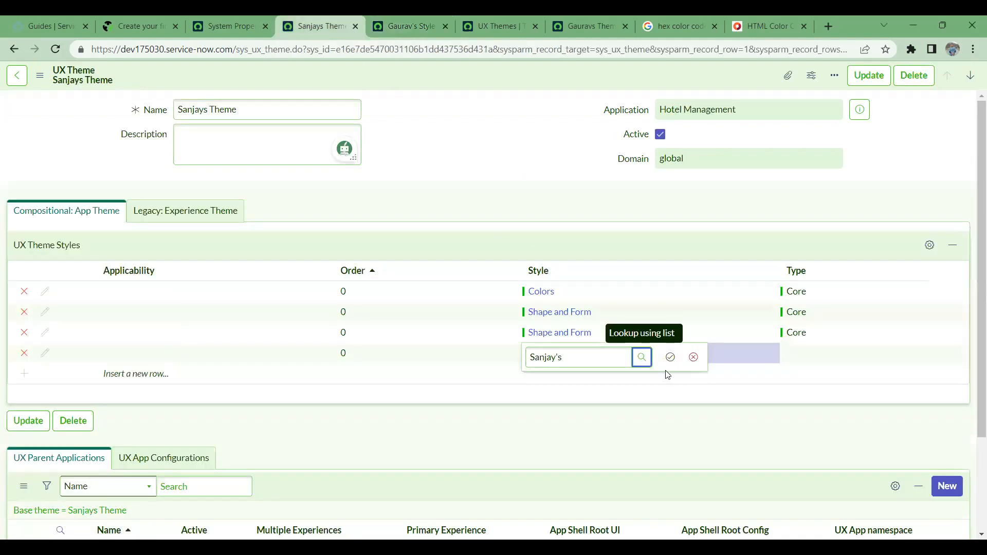
{"action": "left_click", "coordinate": [670, 357]}
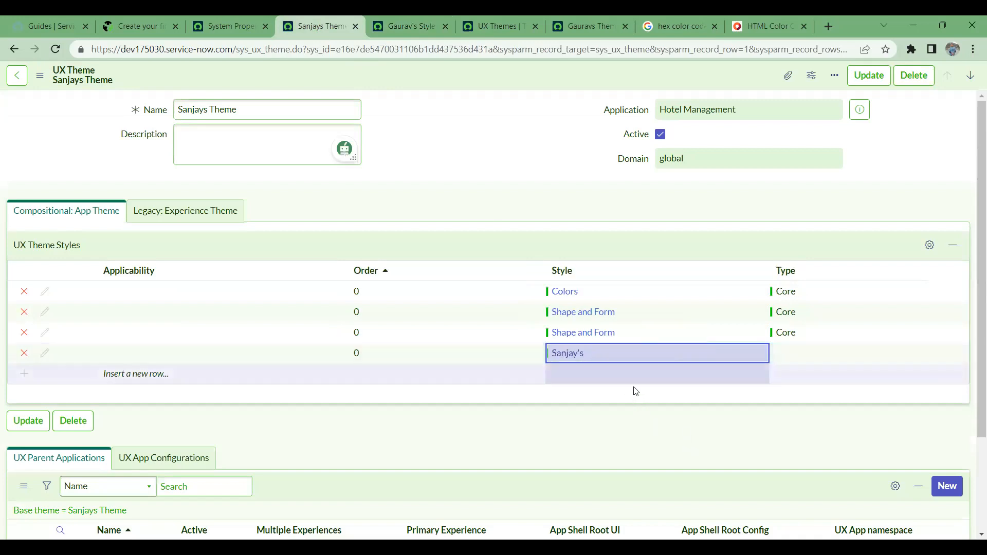
{"action": "right_click", "coordinate": [498, 73]}
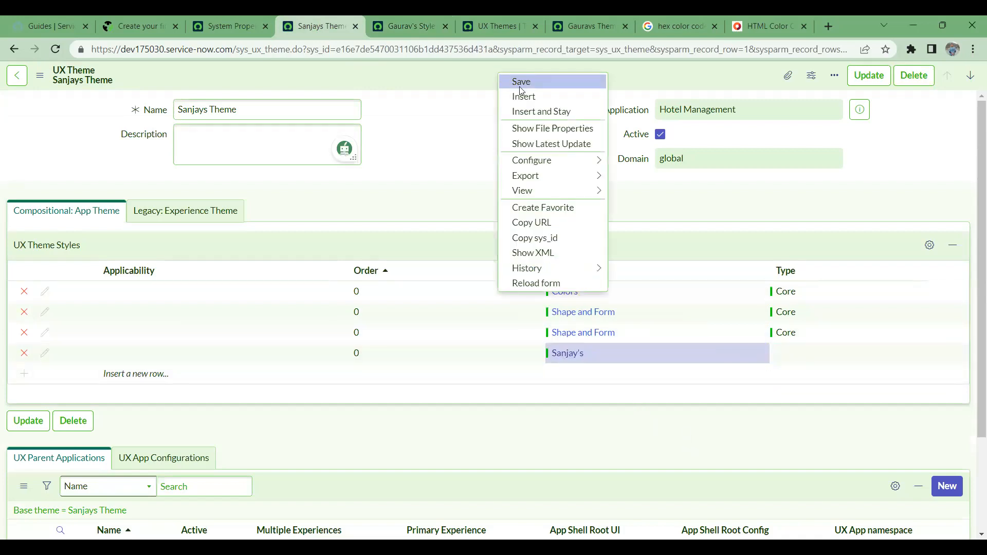
{"action": "left_click", "coordinate": [521, 81]}
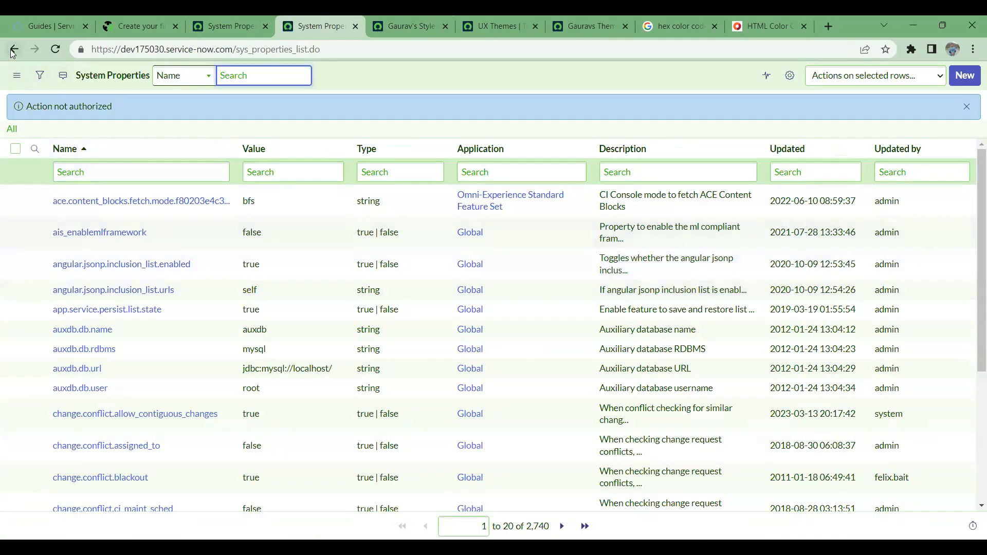
- Go back to the Sanjays Theme record and reload it after the refused save
{"action": "left_click", "coordinate": [12, 50]}
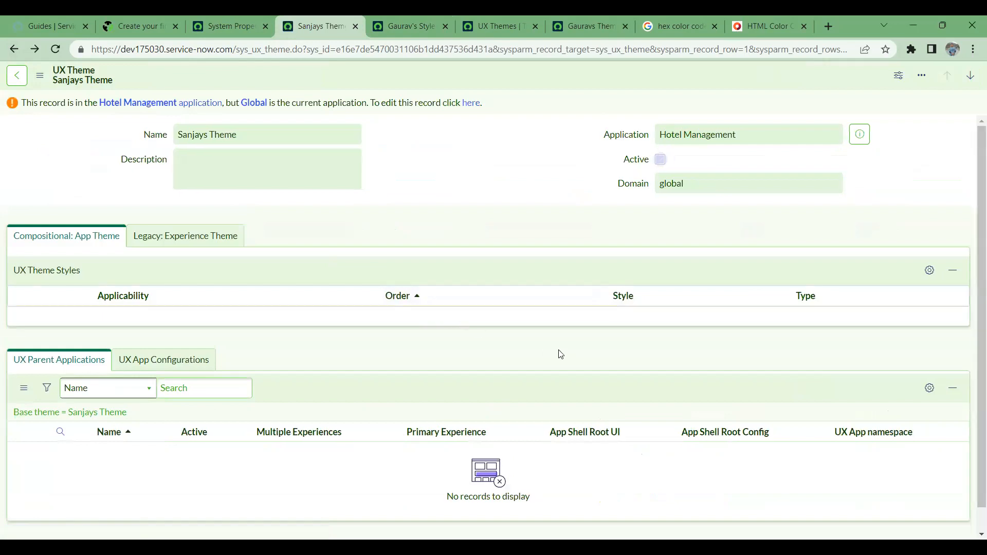
{"action": "left_click", "coordinate": [206, 16]}
{"action": "left_click", "coordinate": [294, 16]}
{"action": "key", "text": "F5"}
{"action": "left_click", "coordinate": [25, 76]}
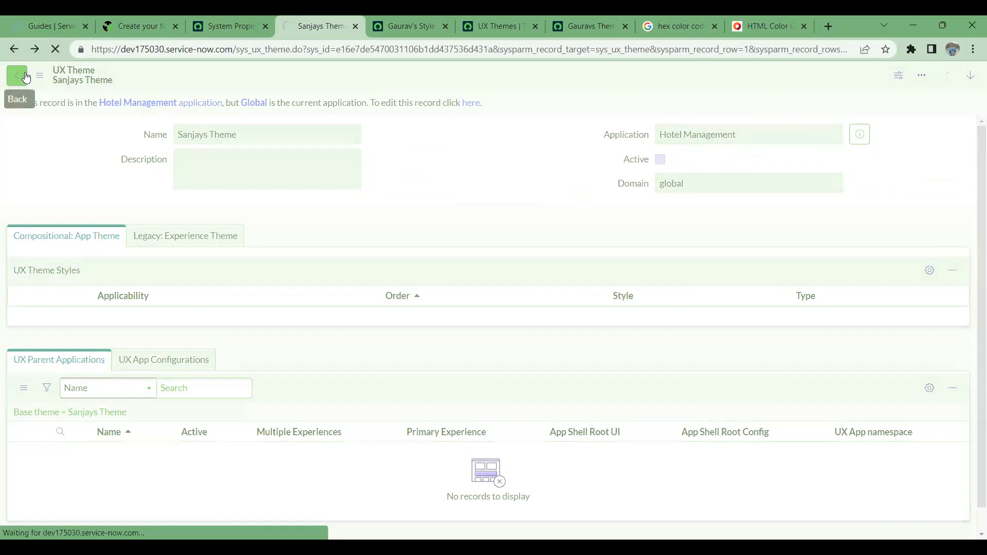
{"action": "left_click", "coordinate": [228, 21]}
{"action": "left_click", "coordinate": [317, 21]}
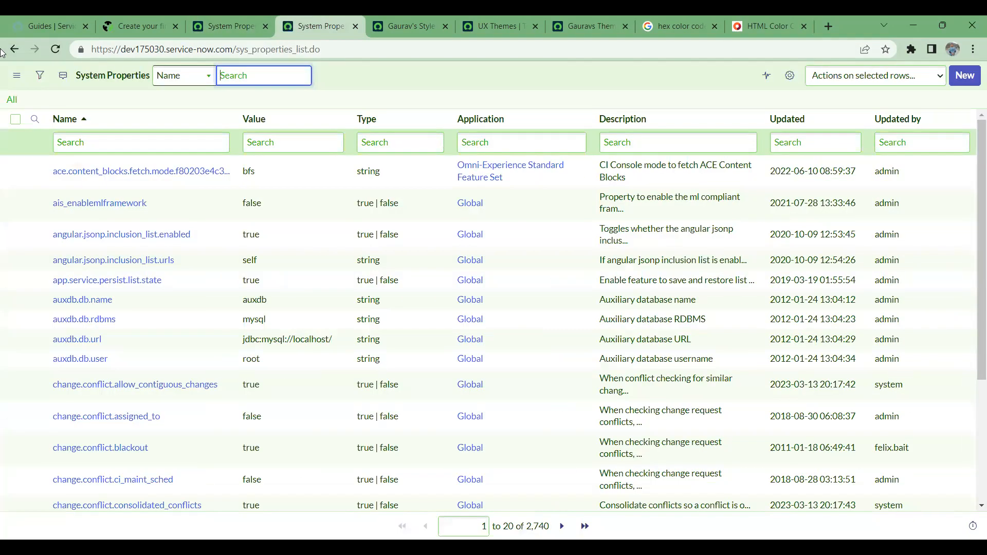
- Return to the UX Themes list through back history, tick Sanjays Theme, and start a new theme
{"action": "right_click", "coordinate": [14, 49]}
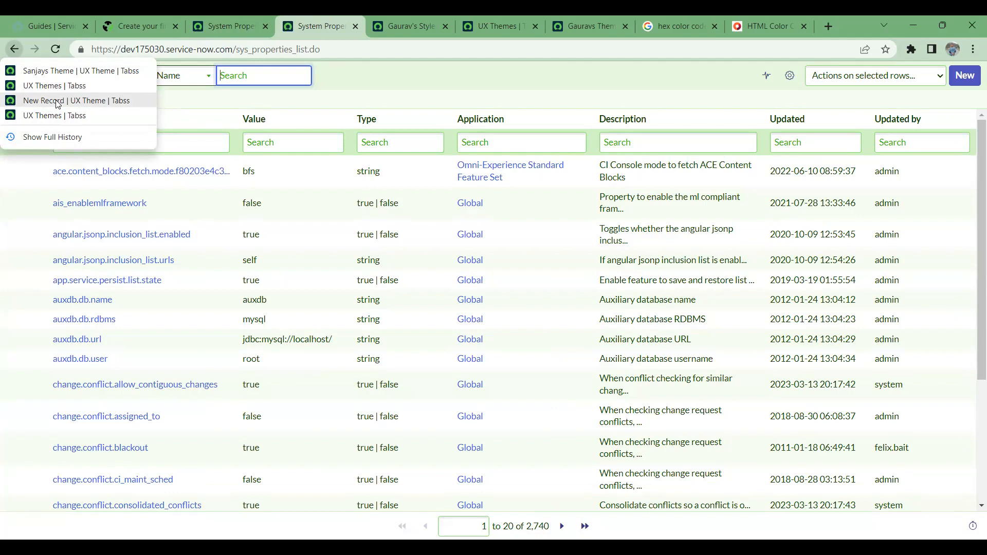
{"action": "left_click", "coordinate": [66, 115]}
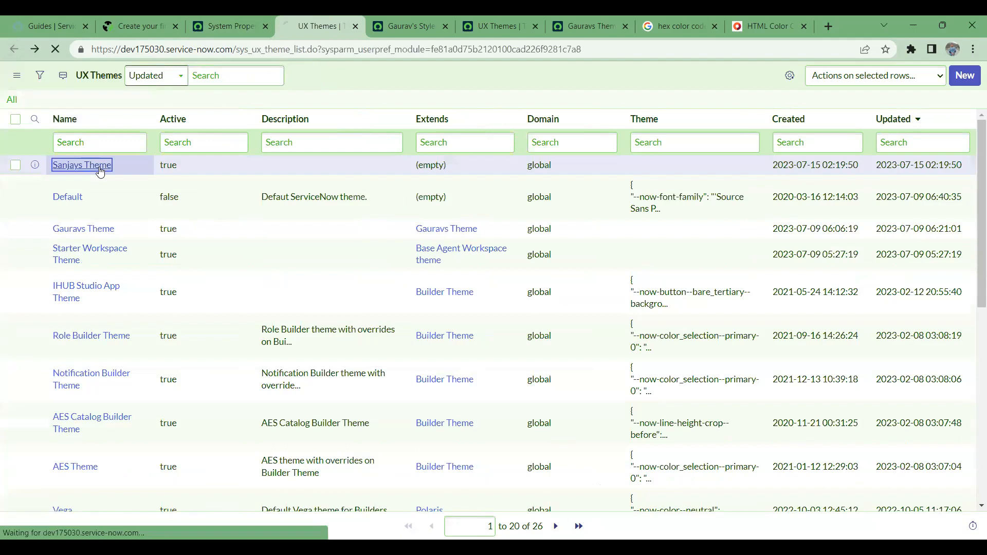
{"action": "left_click", "coordinate": [99, 166]}
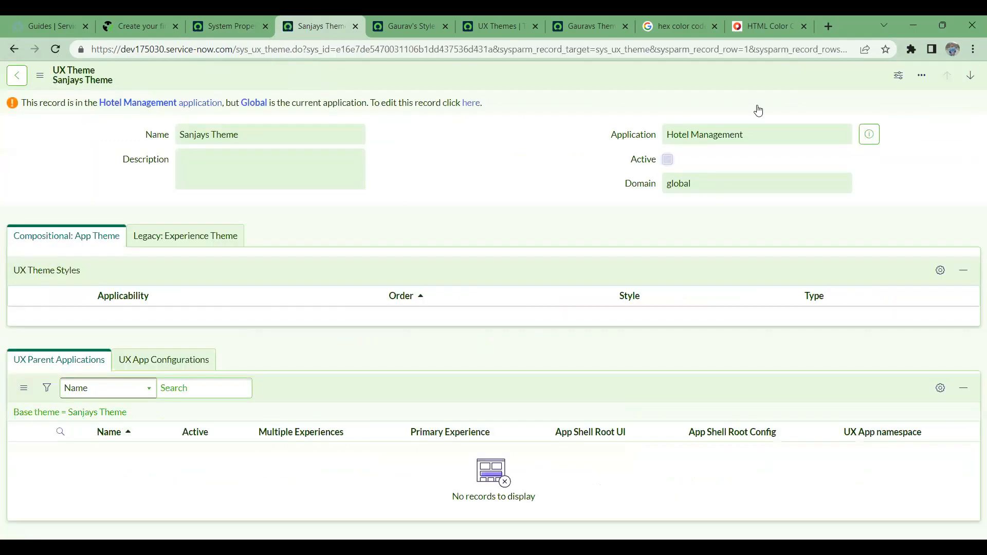
{"action": "left_click_drag", "start_coordinate": [760, 138], "coordinate": [641, 144]}
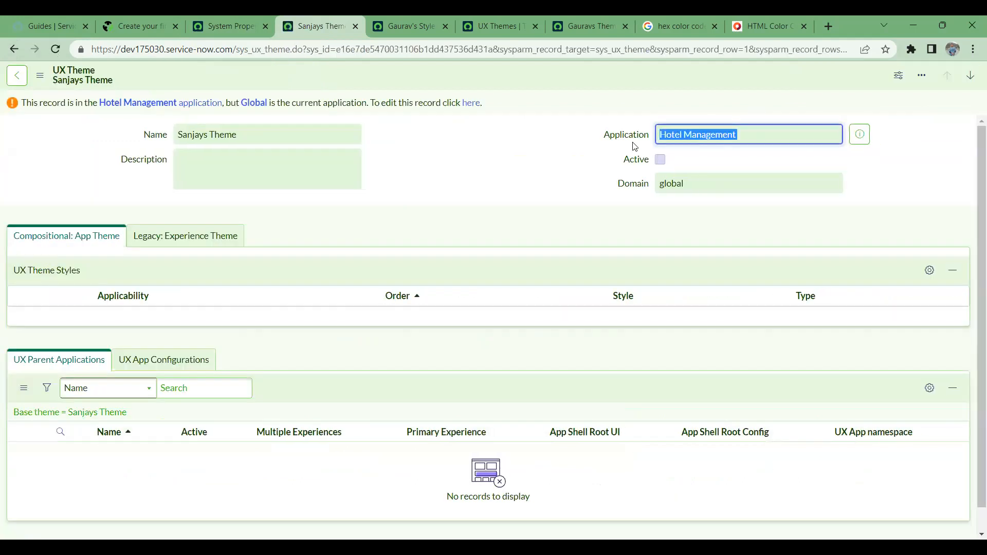
{"action": "left_click", "coordinate": [14, 49]}
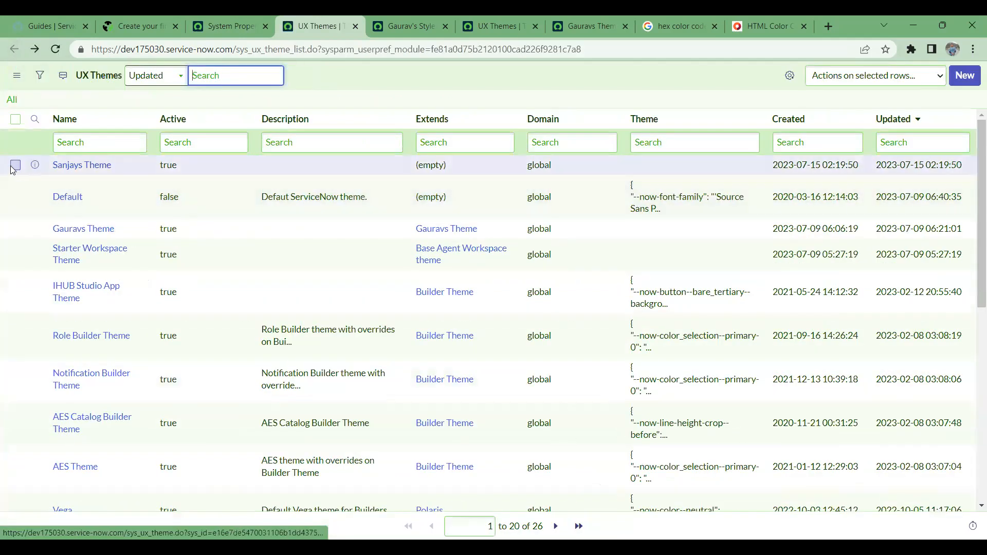
{"action": "left_click", "coordinate": [14, 166]}
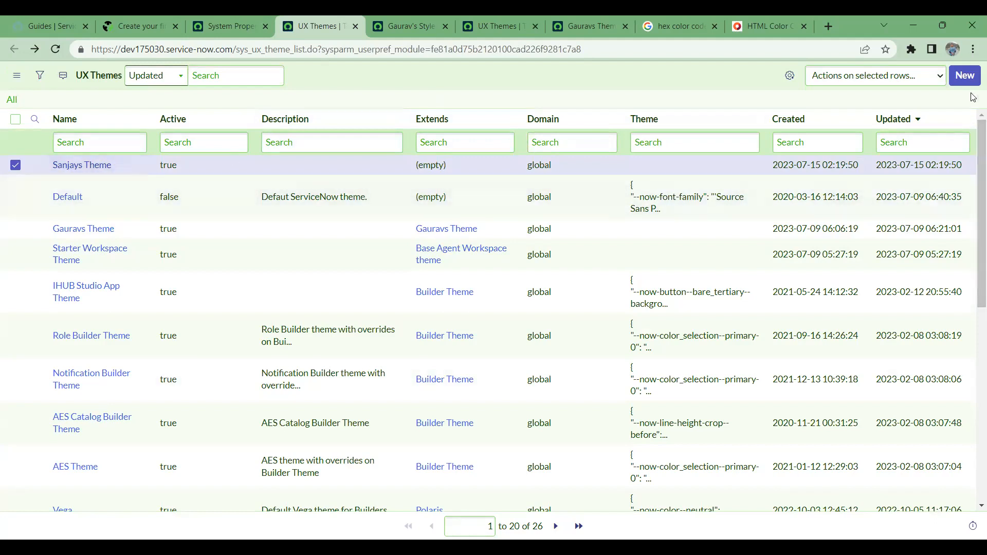
{"action": "left_click", "coordinate": [966, 77]}
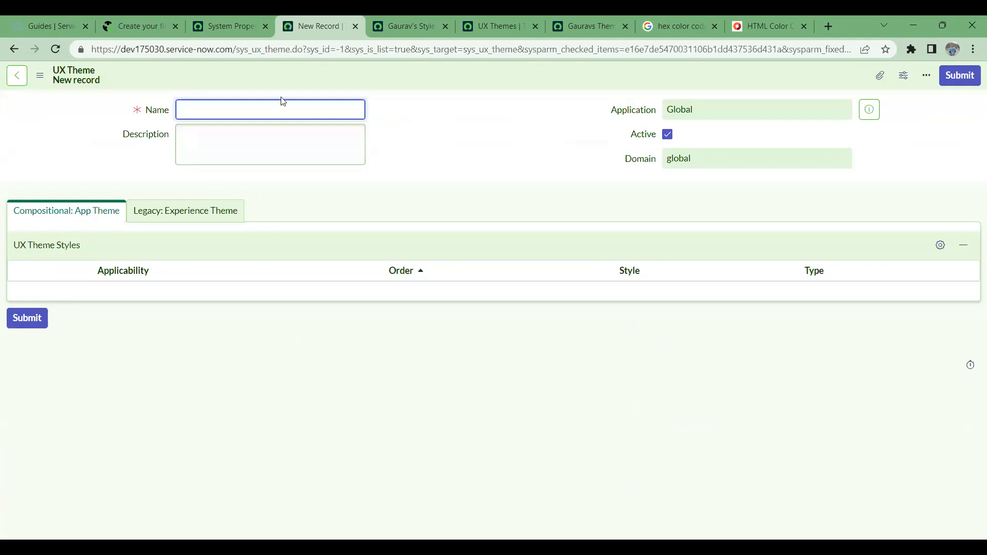
- Name the theme 'Sanjays New Theme' and add a Sanjay's style row with Order 1
{"action": "type", "text": "Gaurav"}
{"action": "key", "text": "BackSpace"}
{"action": "key", "text": "BackSpace"}
{"action": "key", "text": "BackSpace"}
{"action": "key", "text": "BackSpace"}
{"action": "key", "text": "BackSpace"}
{"action": "key", "text": "BackSpace"}
{"action": "type", "text": "Sanjays"}
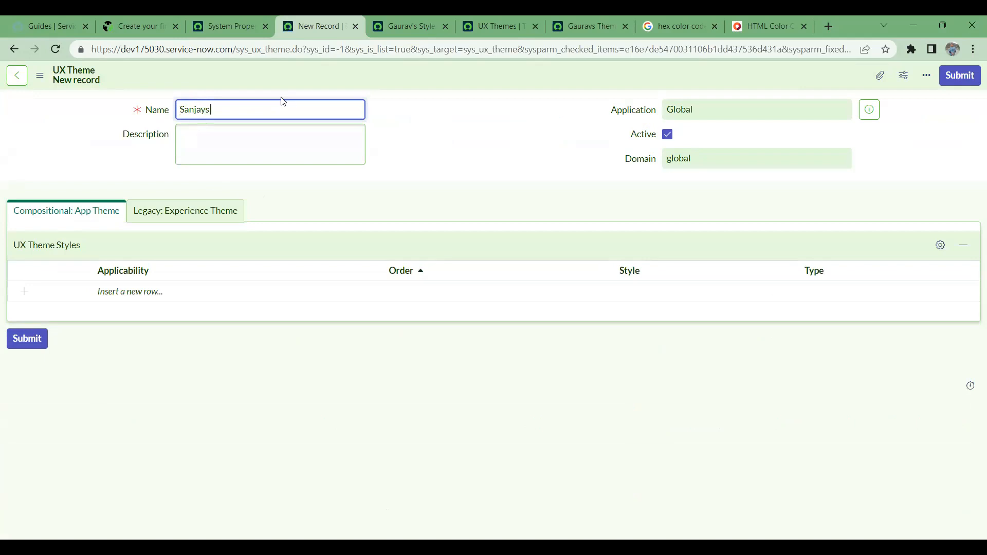
{"action": "type", "text": " New Theme"}
{"action": "left_click", "coordinate": [200, 292]}
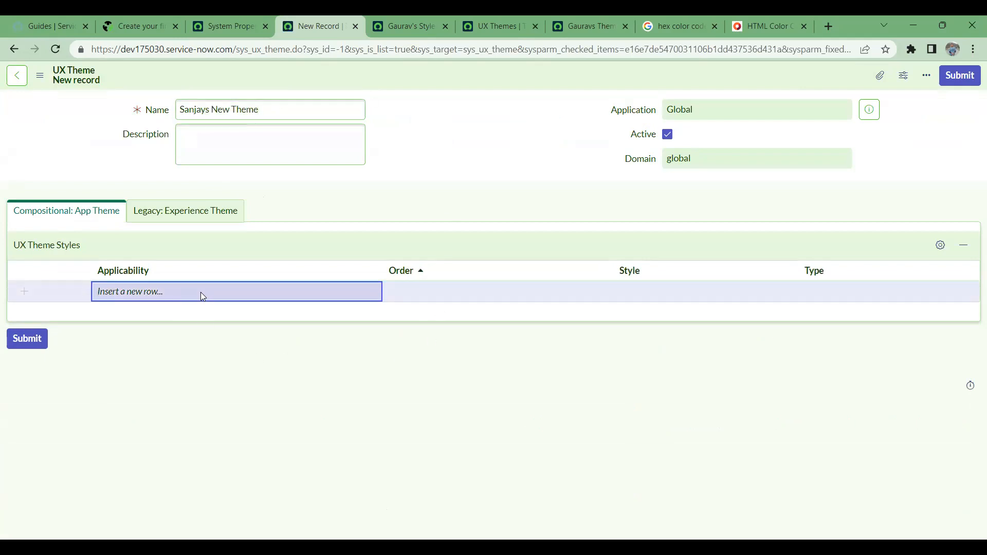
{"action": "double_click", "coordinate": [652, 288]}
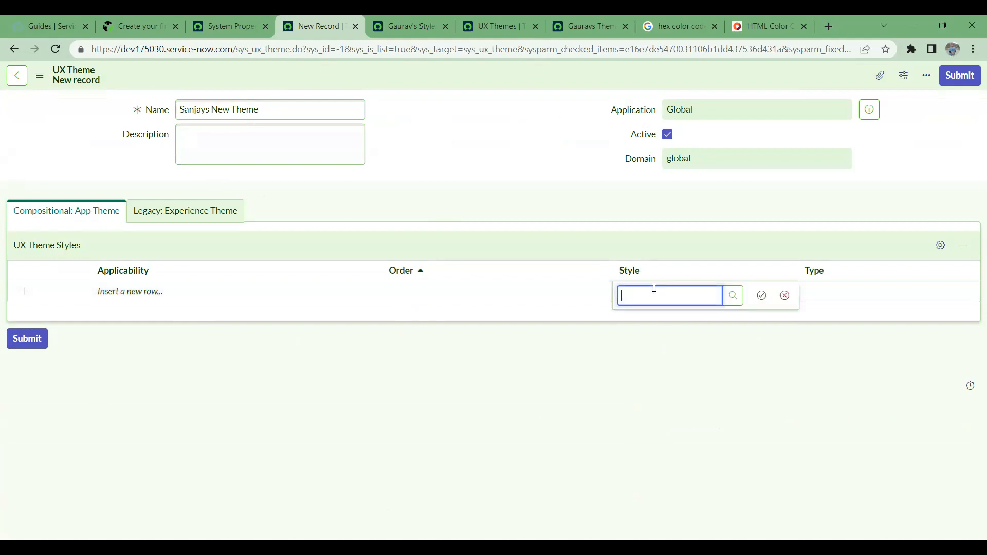
{"action": "left_click", "coordinate": [731, 295]}
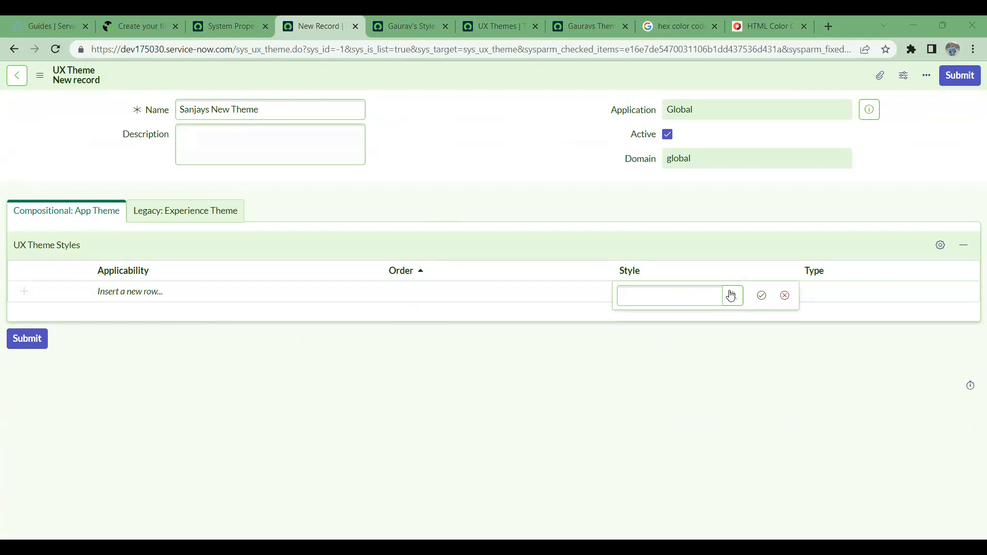
{"action": "left_click", "coordinate": [762, 296]}
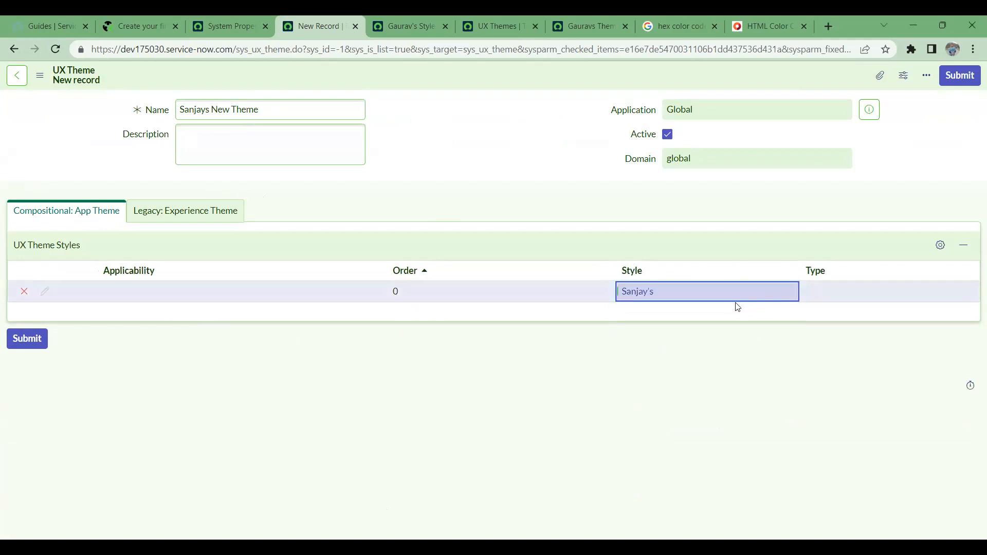
{"action": "left_click", "coordinate": [435, 291]}
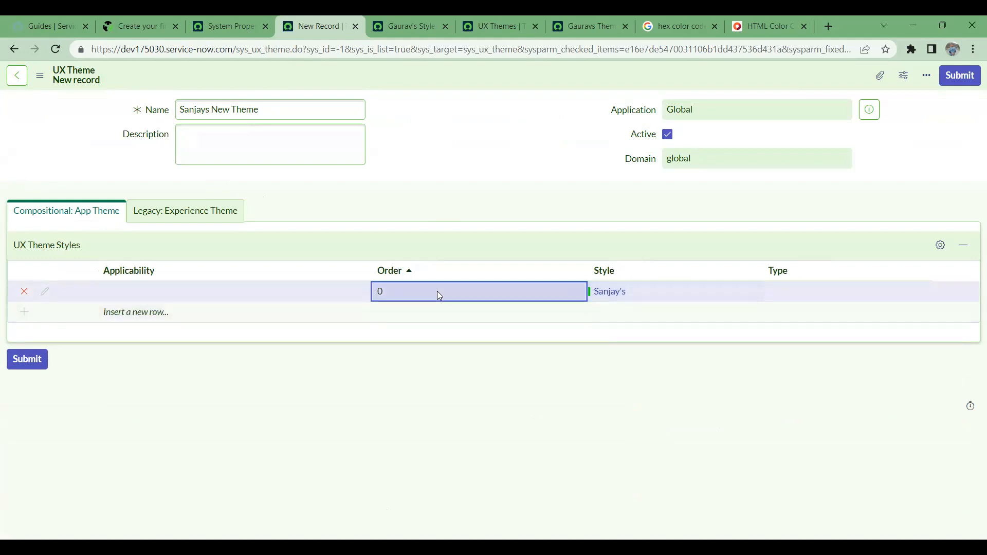
{"action": "double_click", "coordinate": [437, 291]}
{"action": "type", "text": "1"}
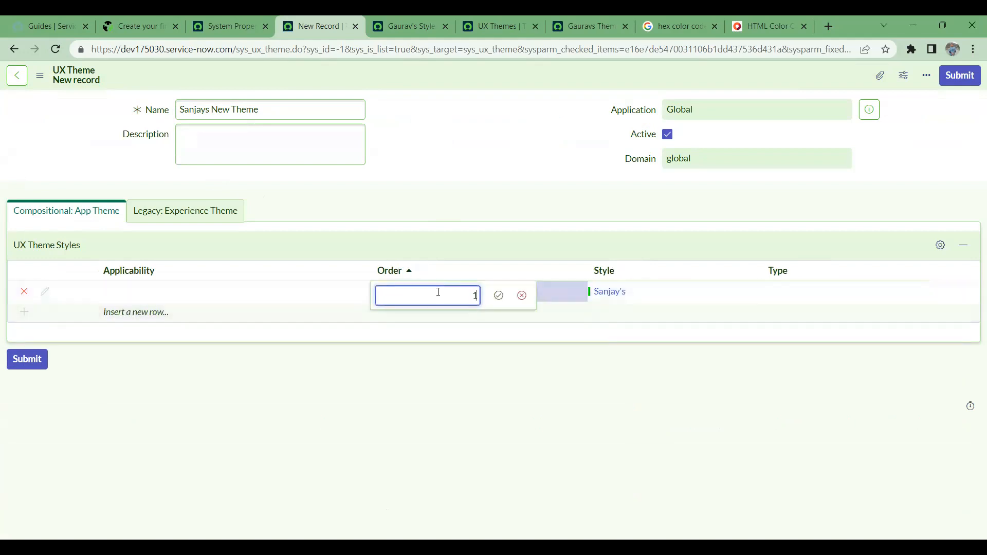
{"action": "left_click", "coordinate": [499, 297]}
- Add Shape and Form, Typography and UI16 Dashboard Visualization Compatibility as further style rows
{"action": "double_click", "coordinate": [617, 313]}
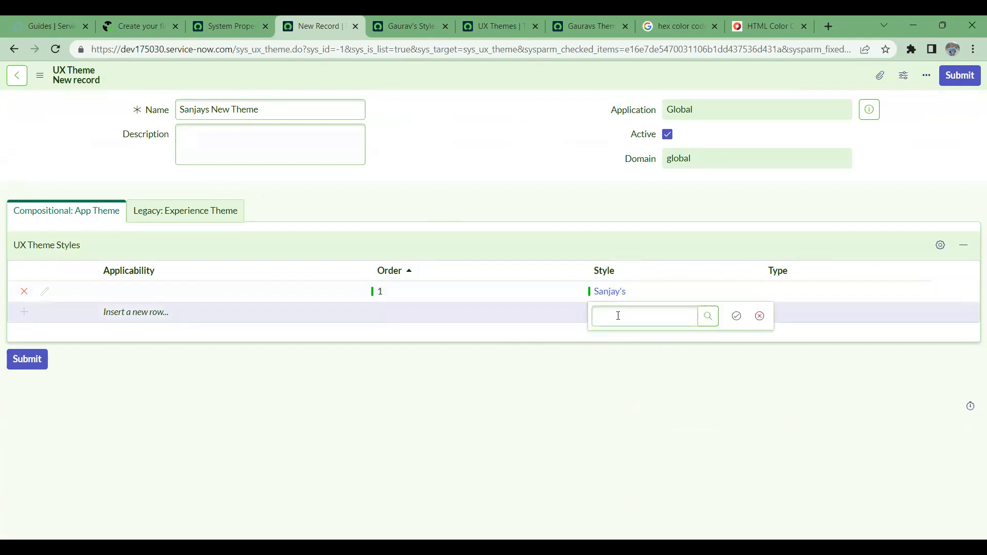
{"action": "left_click", "coordinate": [710, 320]}
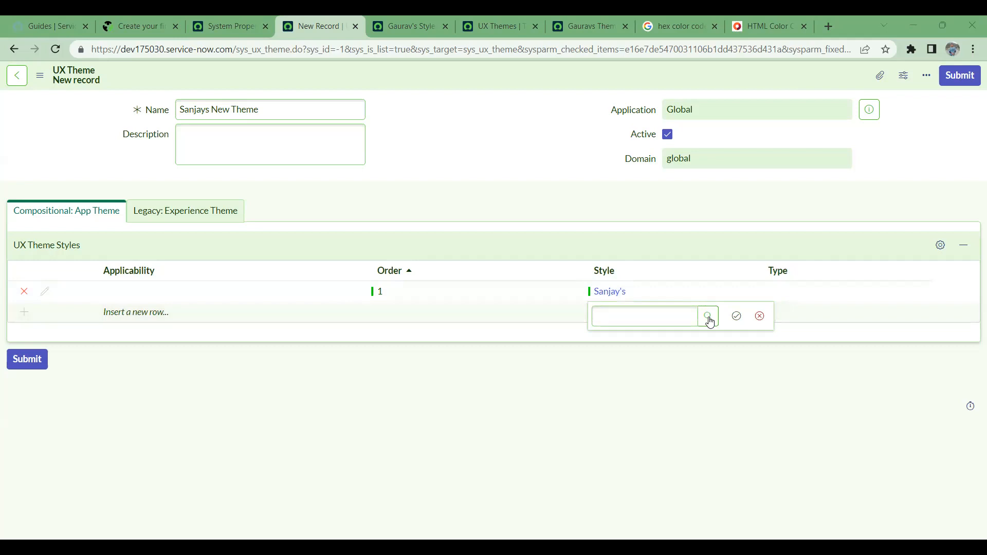
{"action": "left_click", "coordinate": [736, 316]}
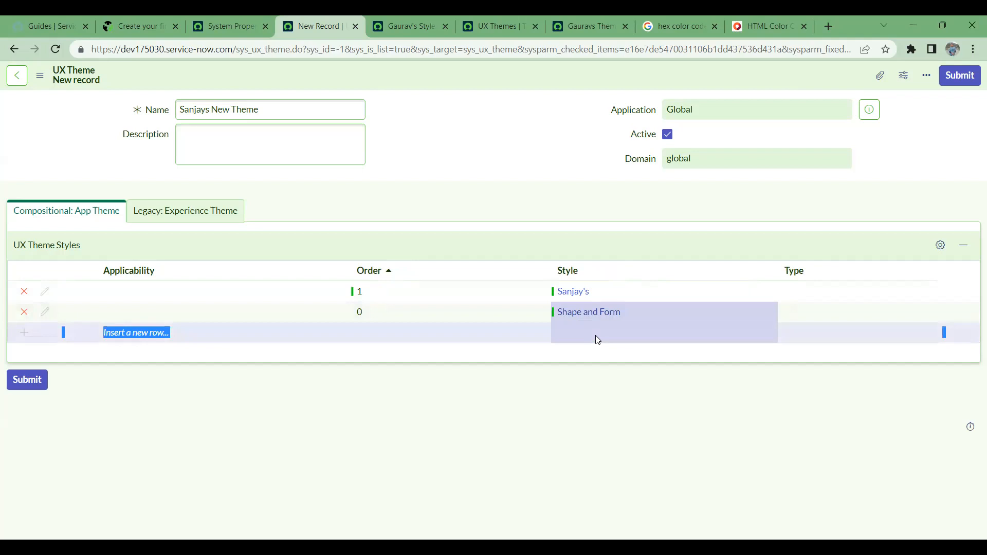
{"action": "double_click", "coordinate": [596, 335]}
{"action": "left_click", "coordinate": [669, 340]}
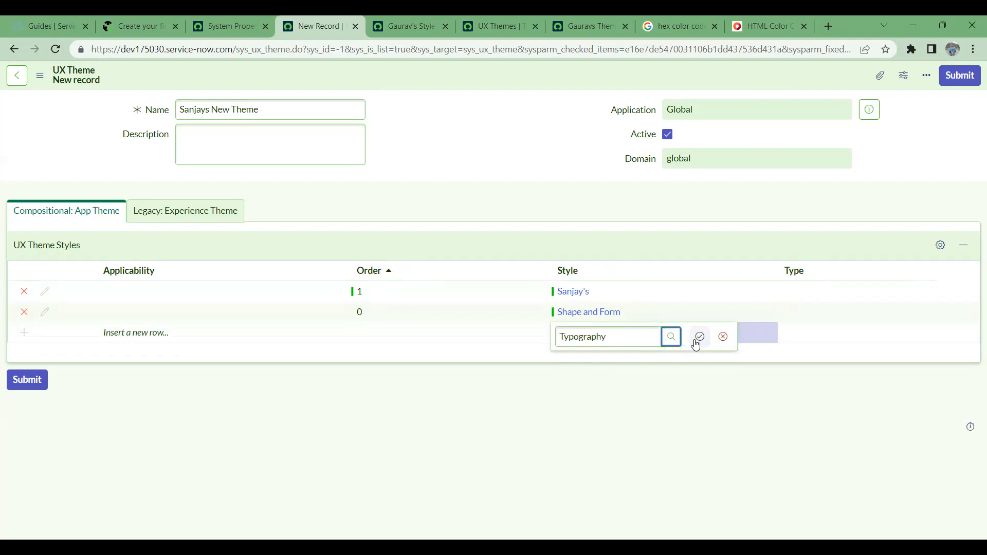
{"action": "left_click", "coordinate": [700, 337]}
{"action": "left_click", "coordinate": [684, 356]}
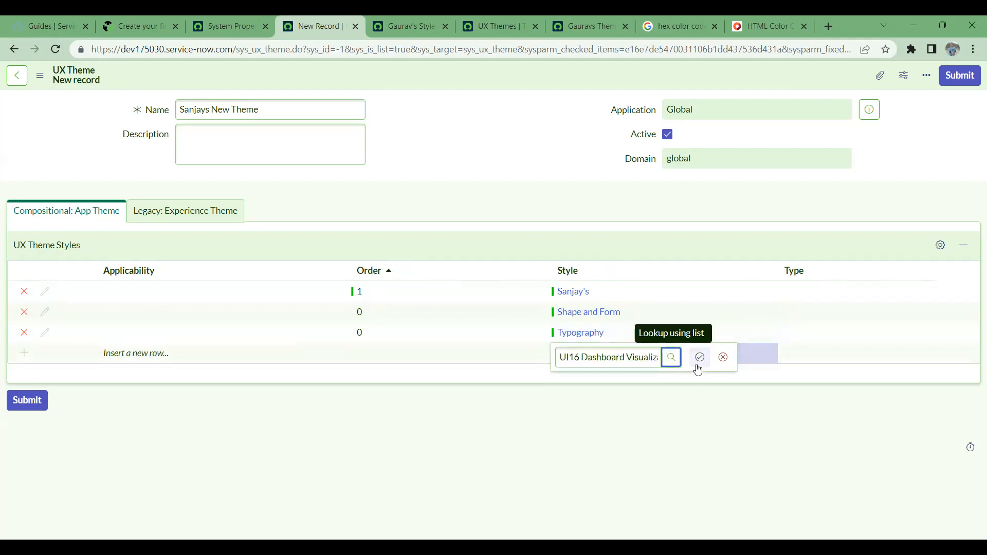
{"action": "left_click", "coordinate": [700, 359]}
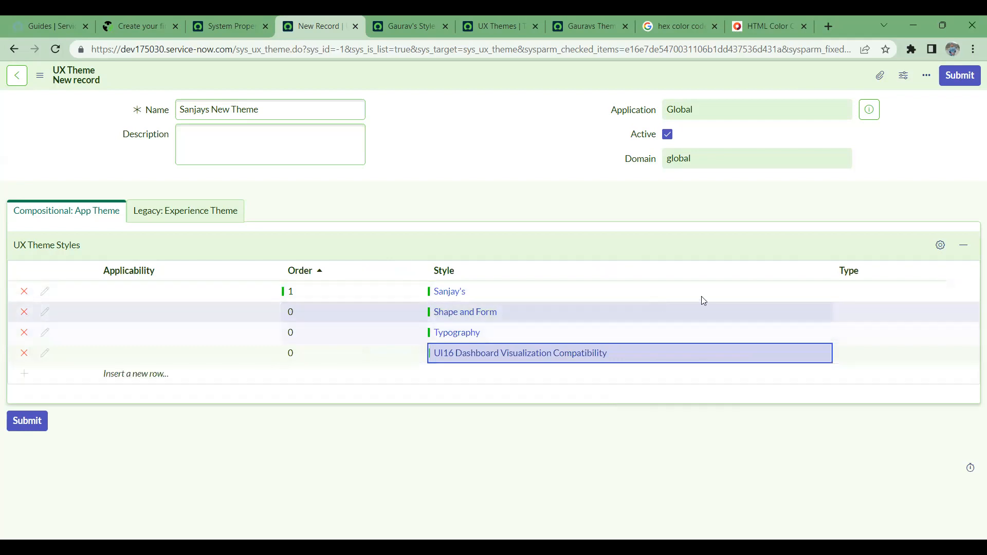
{"action": "left_click", "coordinate": [857, 284]}
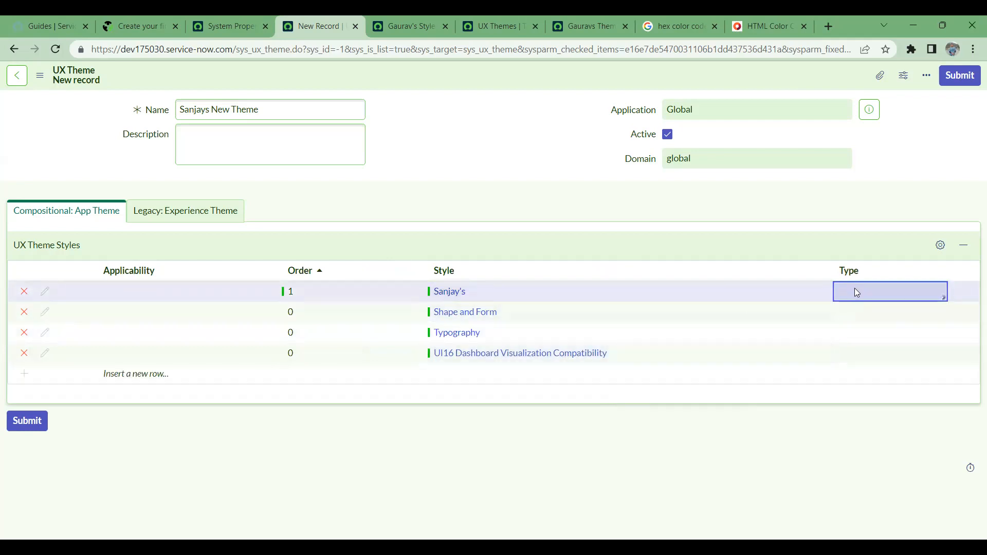
- Set Sanjay's Type to Variant, and Shape and Form, Typography and UI16 to Core
{"action": "left_click", "coordinate": [855, 288]}
{"action": "key", "text": "Down"}
{"action": "left_click", "coordinate": [913, 295]}
{"action": "left_click", "coordinate": [862, 311]}
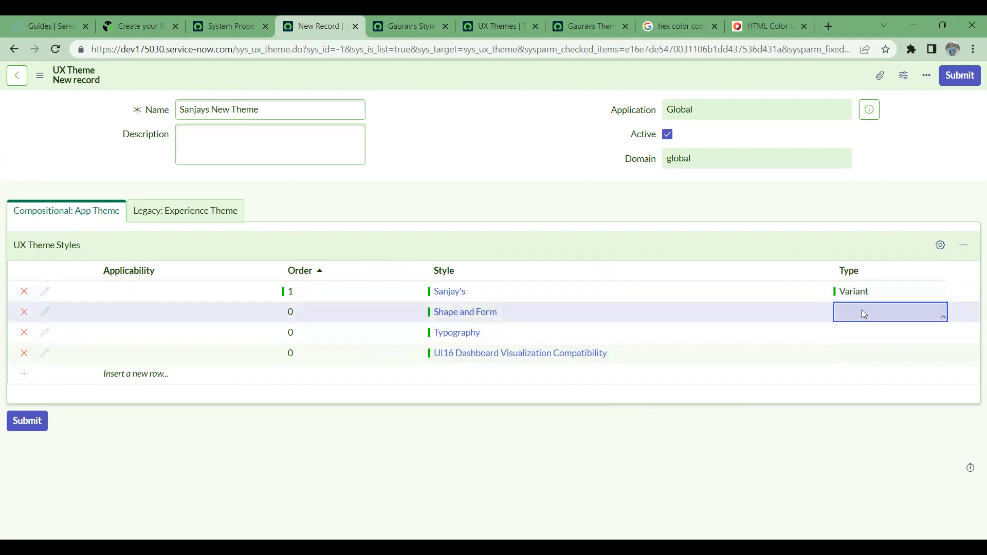
{"action": "left_click", "coordinate": [863, 314]}
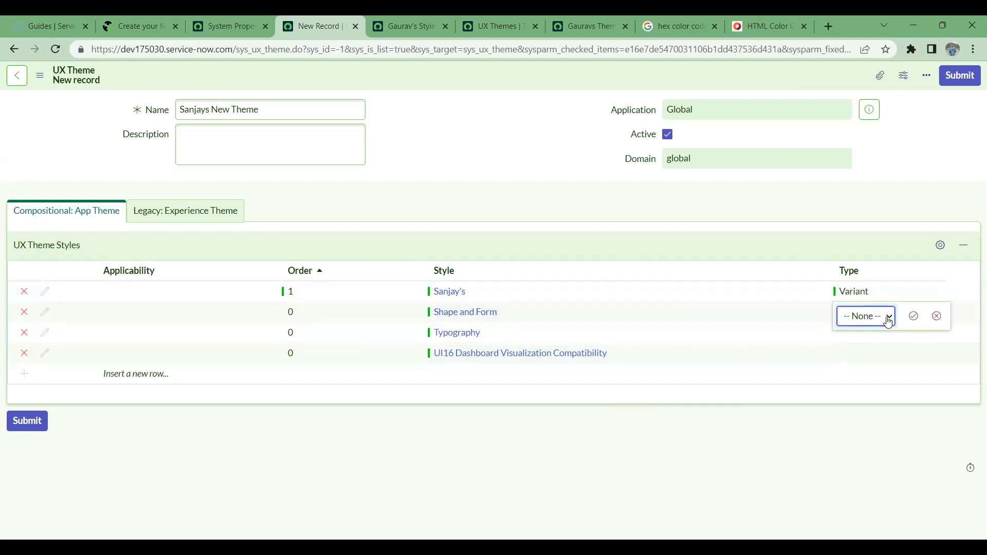
{"action": "key", "text": "Down"}
{"action": "left_click", "coordinate": [888, 335]}
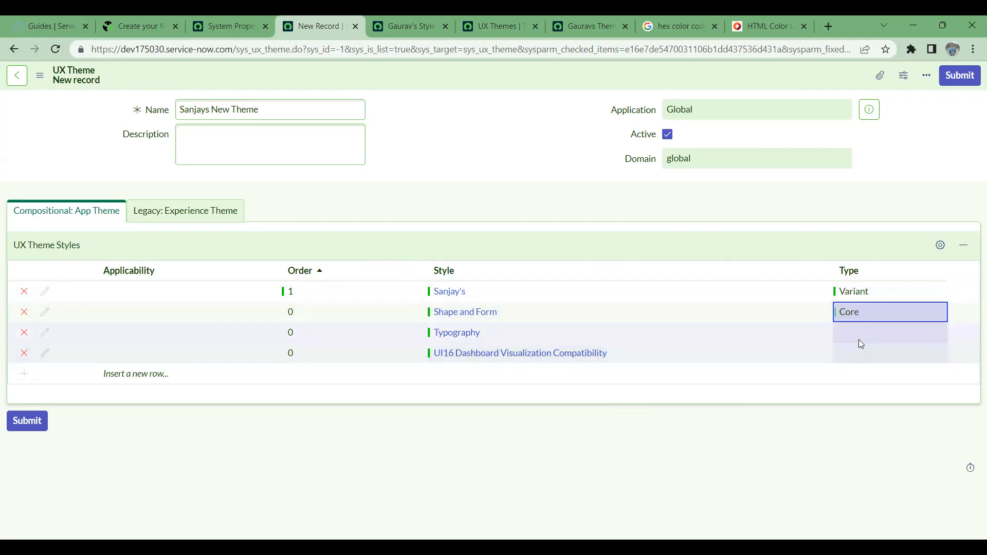
{"action": "left_click", "coordinate": [862, 335]}
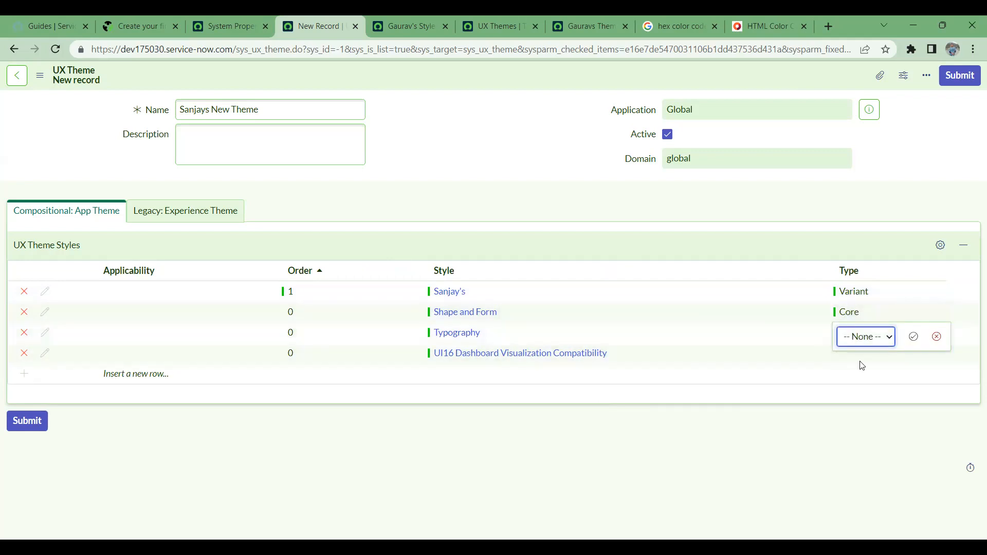
{"action": "key", "text": "Down"}
{"action": "key", "text": "Return"}
{"action": "left_click", "coordinate": [846, 358]}
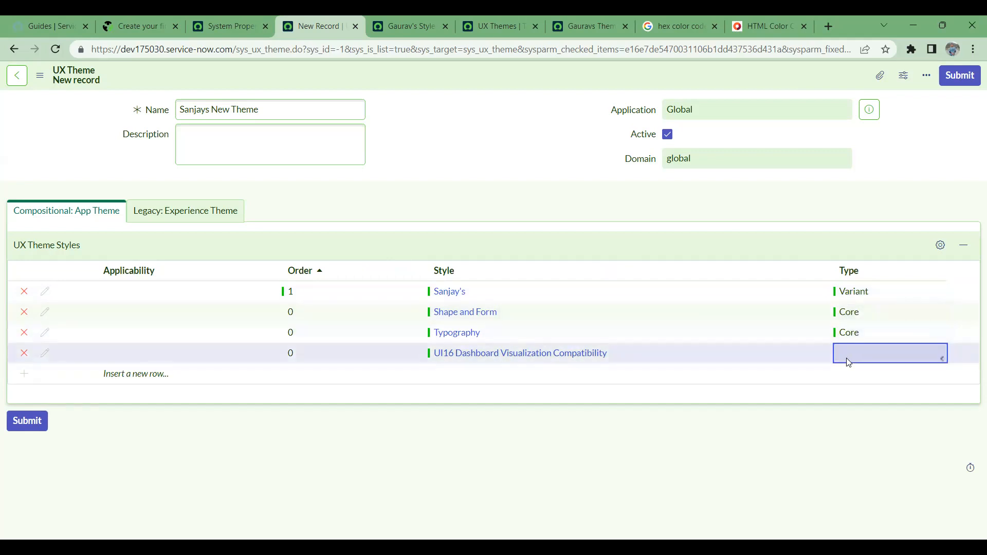
{"action": "left_click", "coordinate": [853, 356]}
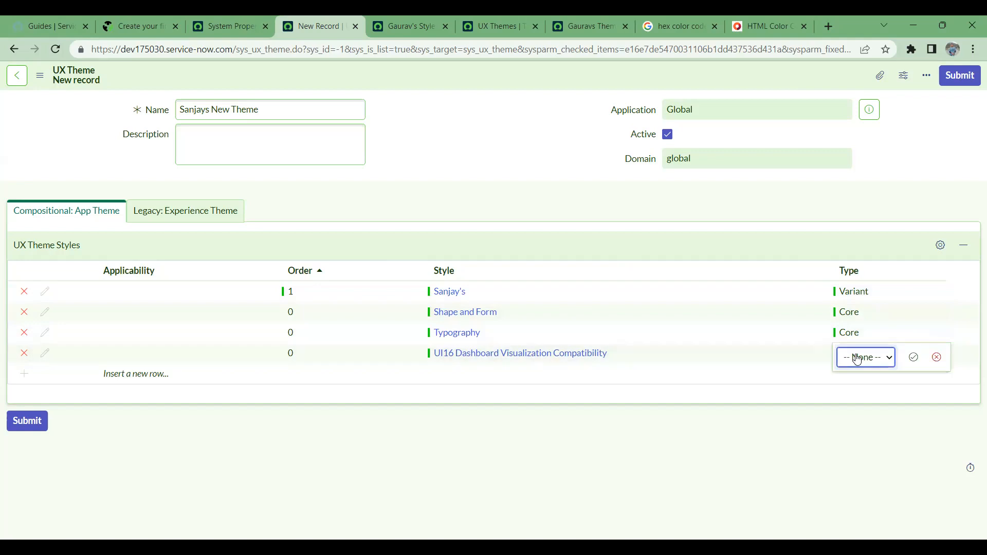
{"action": "key", "text": "Down"}
- Confirm Core for the UI16 row, submit Sanjays New Theme, and reopen the saved record
{"action": "left_click", "coordinate": [913, 357]}
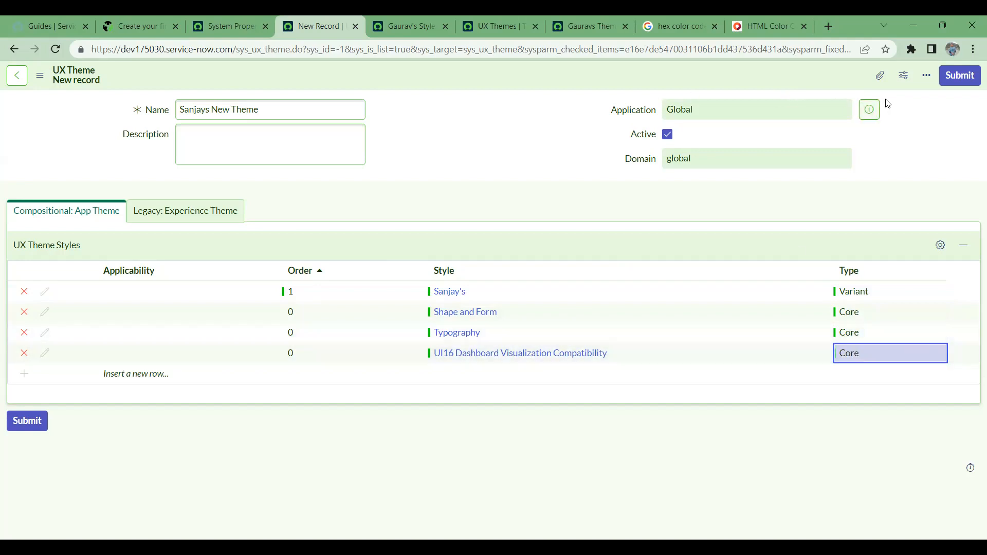
{"action": "left_click", "coordinate": [962, 77]}
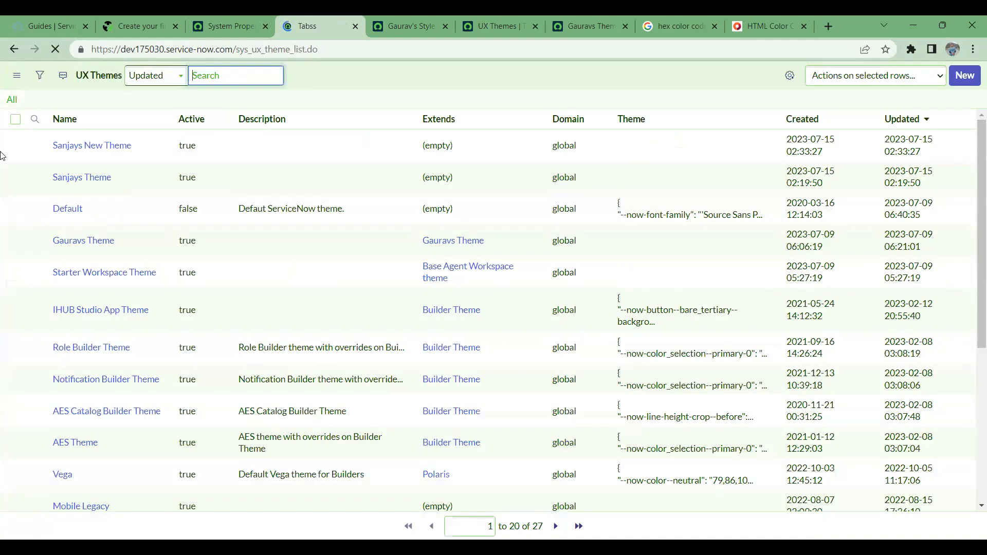
{"action": "left_click", "coordinate": [89, 166]}
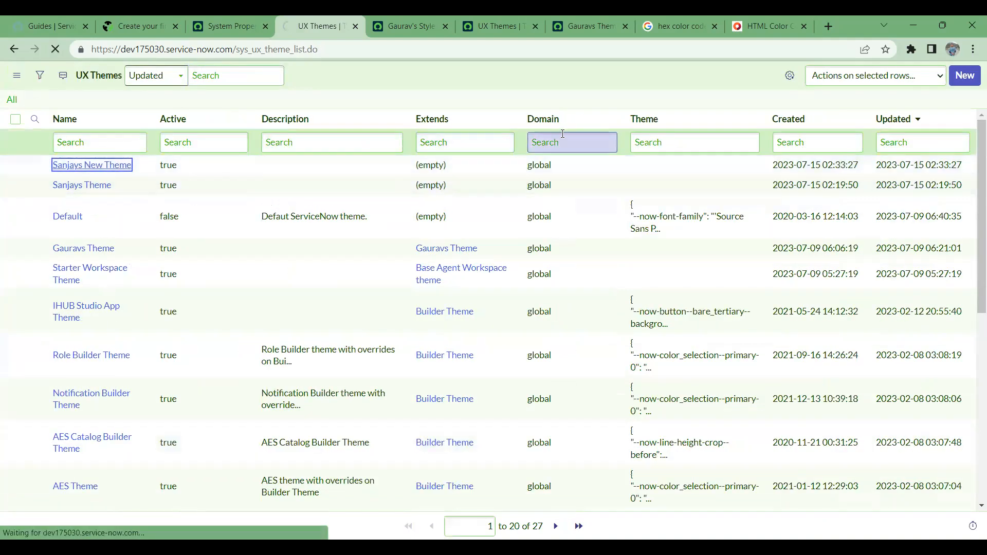
{"action": "right_click", "coordinate": [468, 73]}
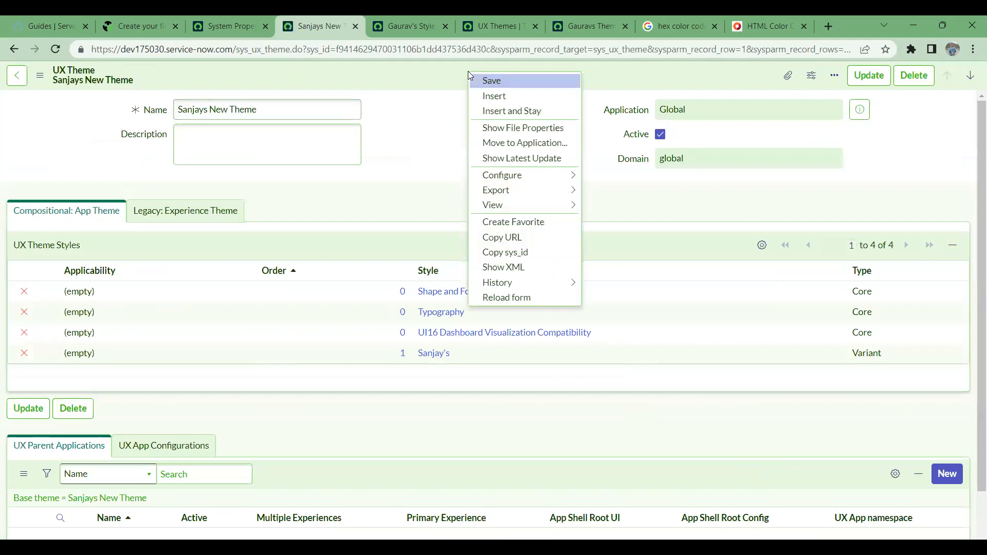
{"action": "left_click", "coordinate": [433, 154]}
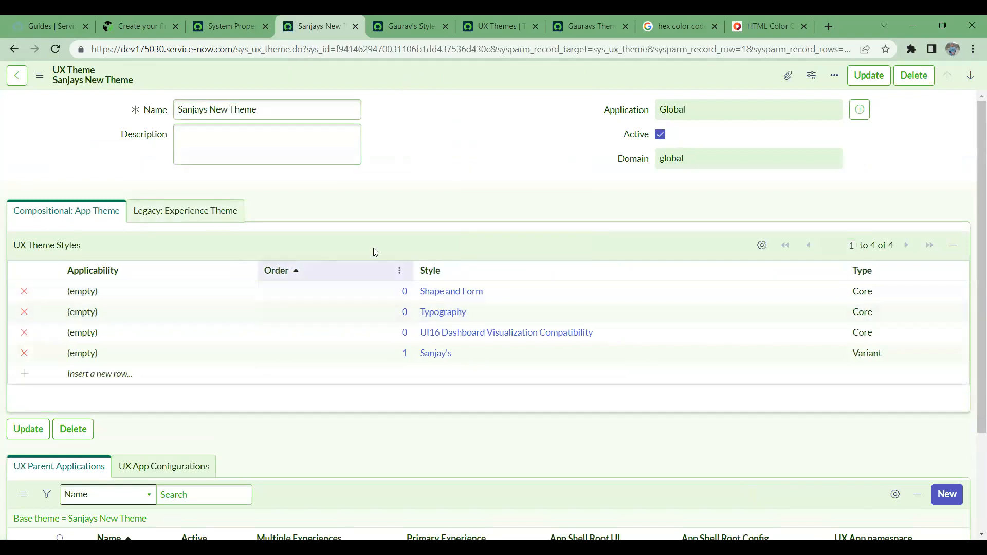
{"action": "left_click", "coordinate": [240, 24]}
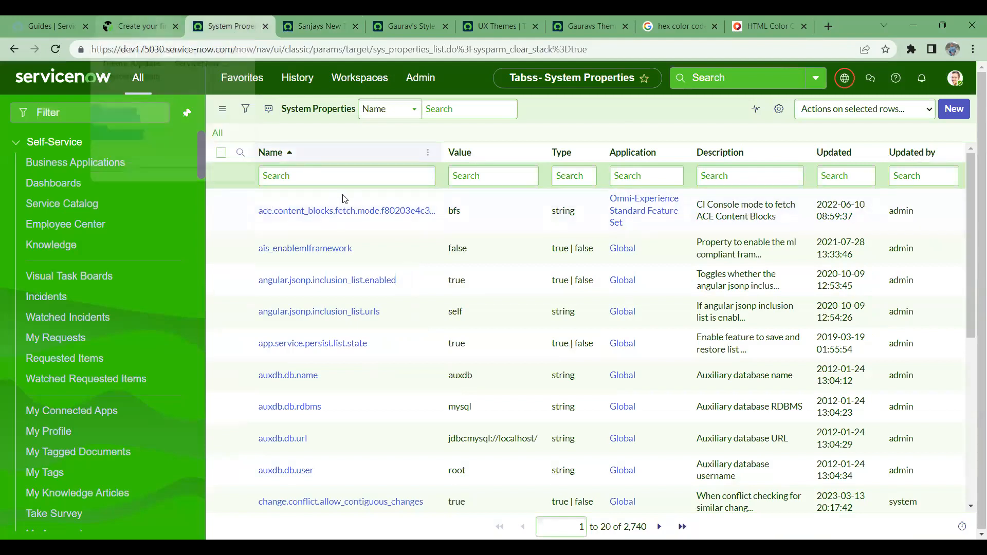
- Check the article's steps for the theme property before searching System Properties by name
{"action": "left_click", "coordinate": [355, 174]}
{"action": "left_click", "coordinate": [353, 179]}
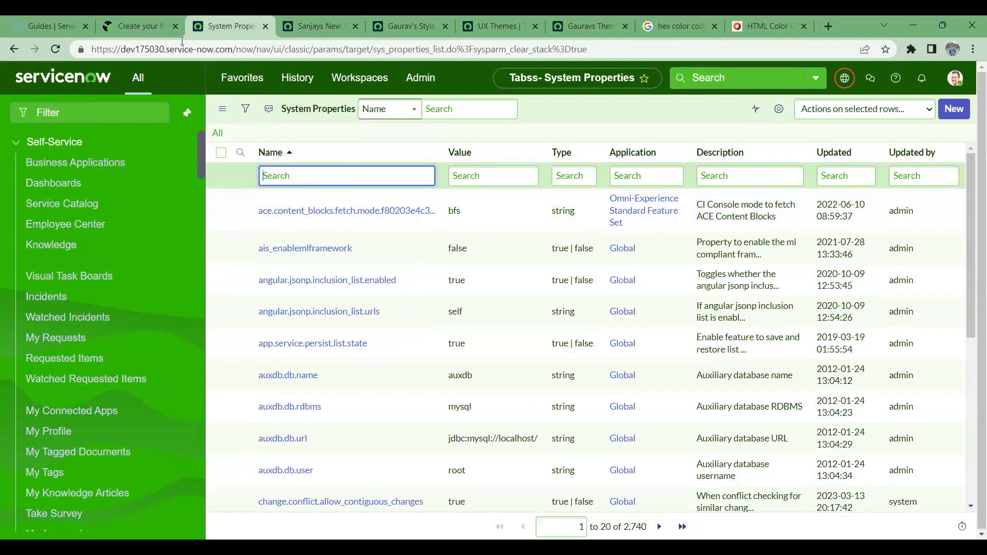
{"action": "left_click", "coordinate": [132, 20]}
{"action": "scroll", "coordinate": [186, 188], "scroll_direction": "up", "scroll_amount": 10}
{"action": "scroll", "coordinate": [217, 257], "scroll_direction": "up", "scroll_amount": 15}
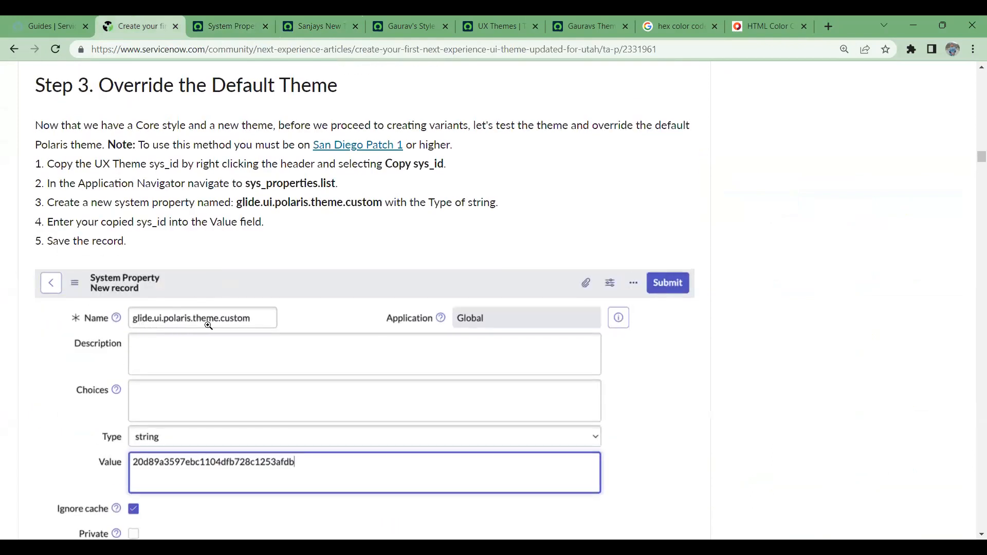
{"action": "left_click", "coordinate": [246, 18]}
- Filter names by '*polrlaris', sort by Updated newest first, and open glide.ui.polaris.theme.custom in a new tab
{"action": "left_click", "coordinate": [337, 175]}
{"action": "type", "text": "*"}
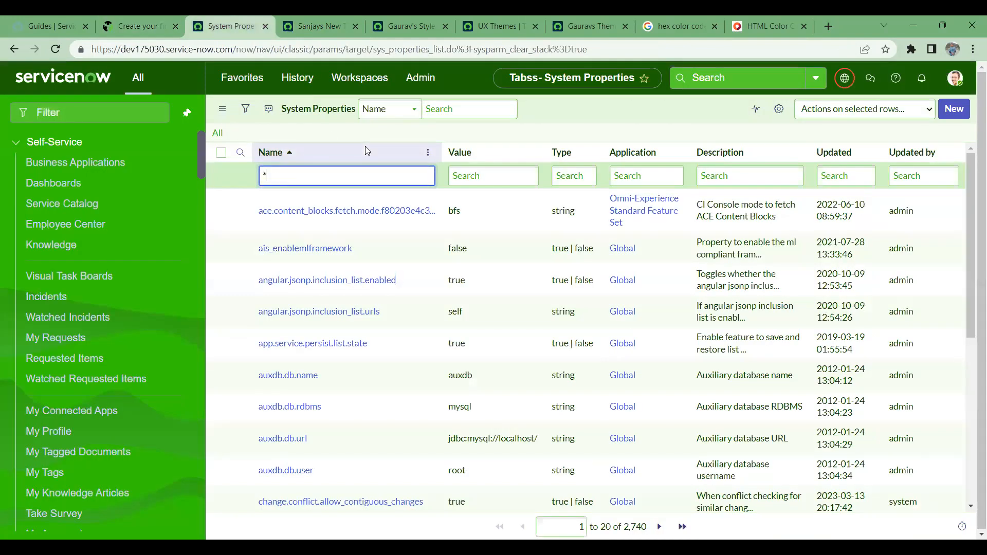
{"action": "type", "text": "polr"}
{"action": "type", "text": "laris"}
{"action": "key", "text": "Return"}
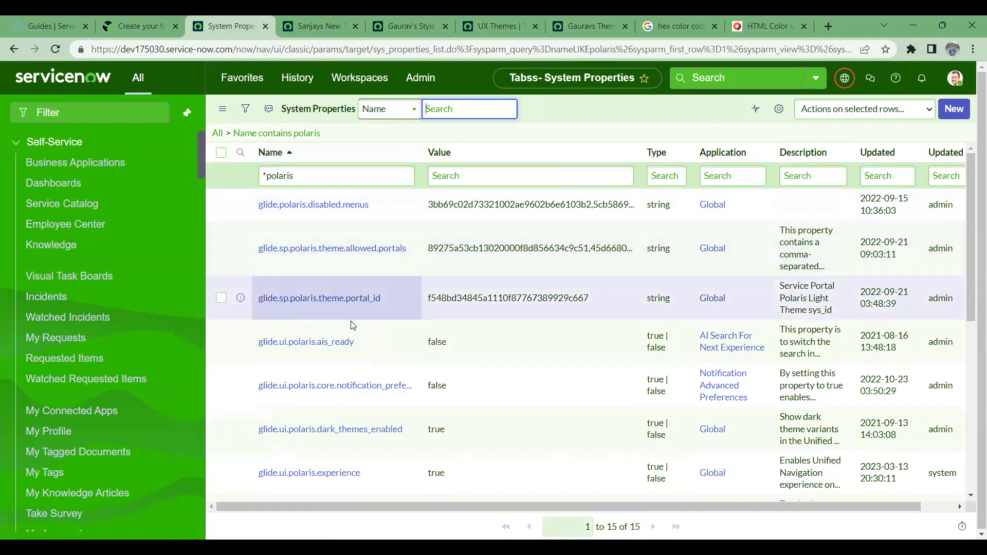
{"action": "scroll", "coordinate": [727, 281], "scroll_direction": "down", "scroll_amount": 2}
{"action": "scroll", "coordinate": [960, 207], "scroll_direction": "up", "scroll_amount": 2}
{"action": "left_click", "coordinate": [885, 154]}
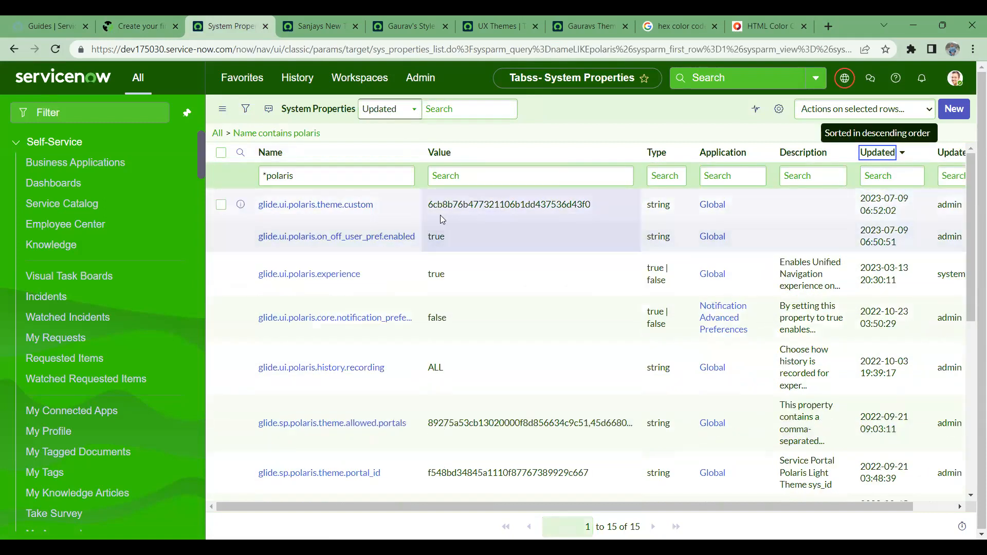
{"action": "middle_click", "coordinate": [354, 207]}
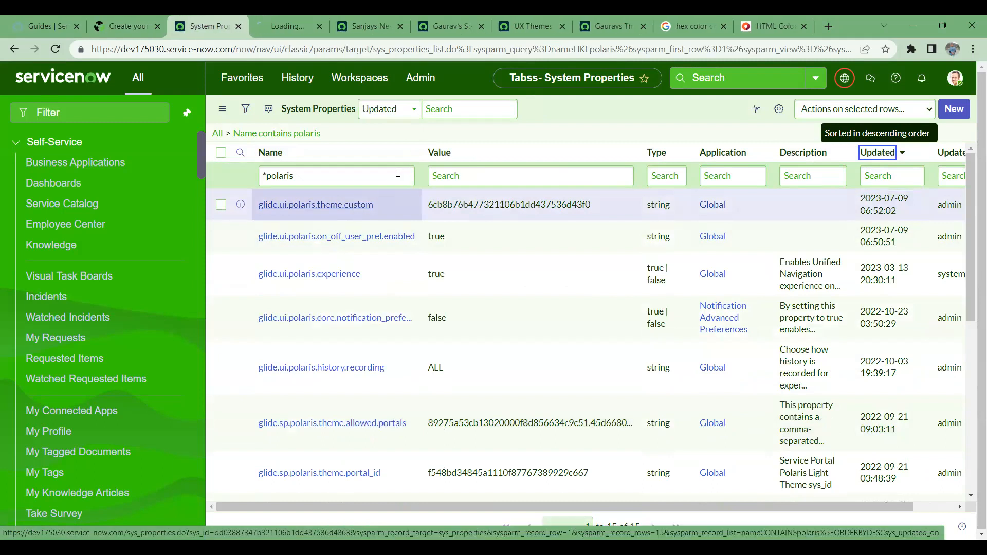
- Copy the sys_id of the Sanjays New Theme record from its form header menu
{"action": "left_click", "coordinate": [253, 22]}
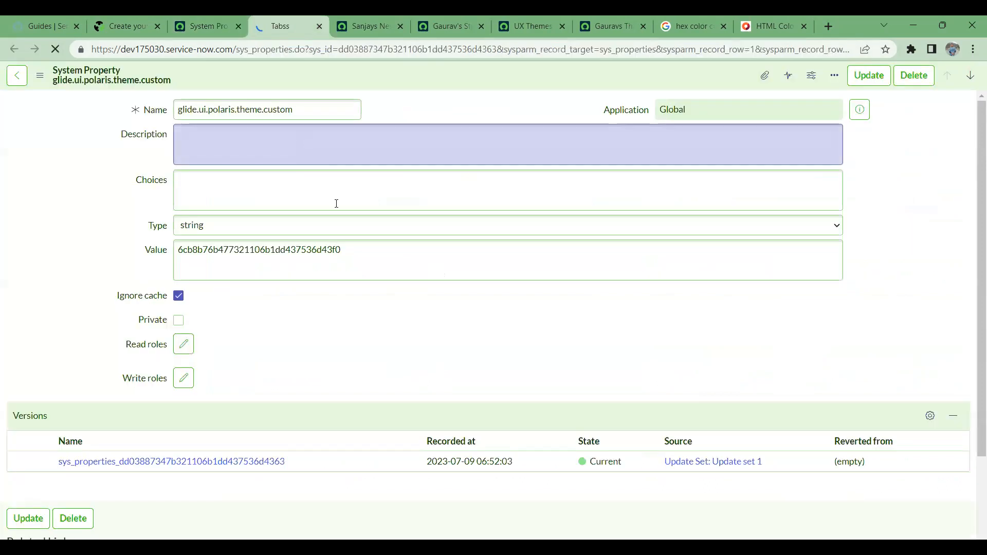
{"action": "left_click_drag", "start_coordinate": [355, 258], "coordinate": [184, 252]}
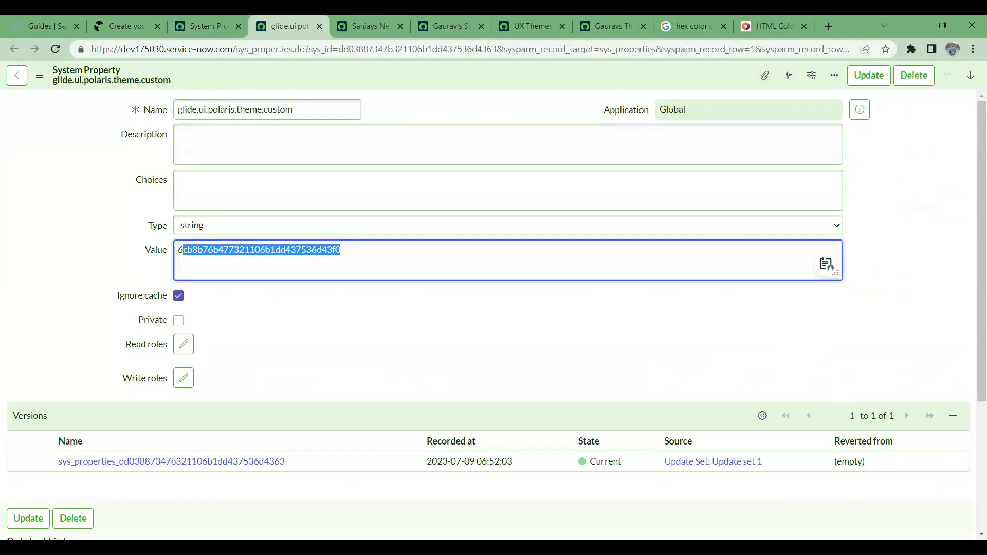
{"action": "left_click_drag", "start_coordinate": [182, 105], "coordinate": [287, 107]}
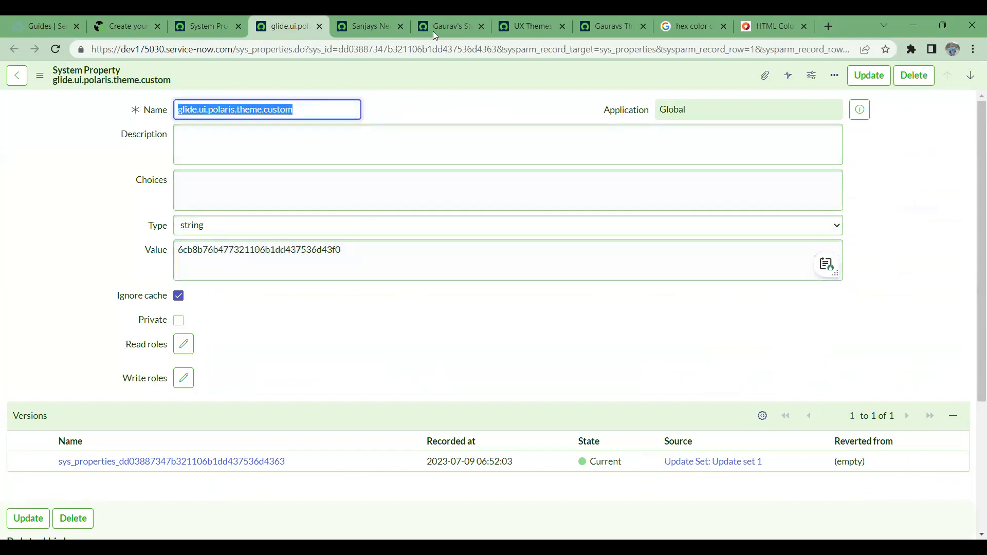
{"action": "left_click", "coordinate": [380, 27]}
{"action": "left_click", "coordinate": [436, 17]}
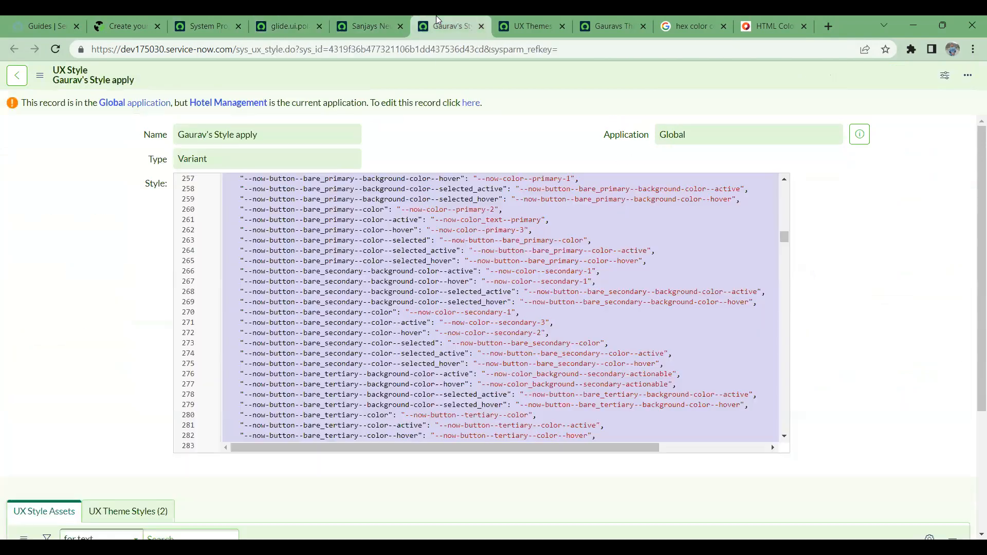
{"action": "left_click", "coordinate": [383, 16]}
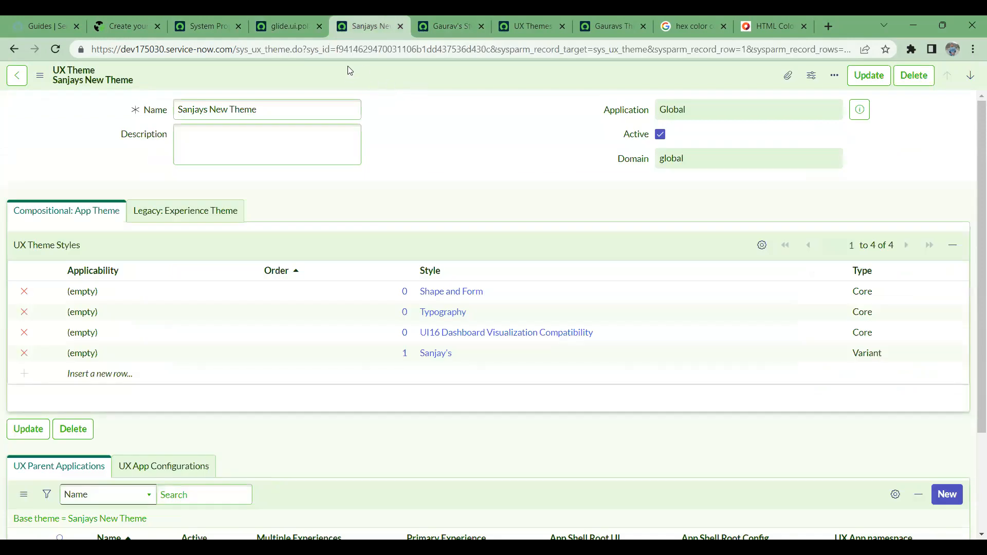
{"action": "left_click_drag", "start_coordinate": [307, 50], "coordinate": [488, 48]}
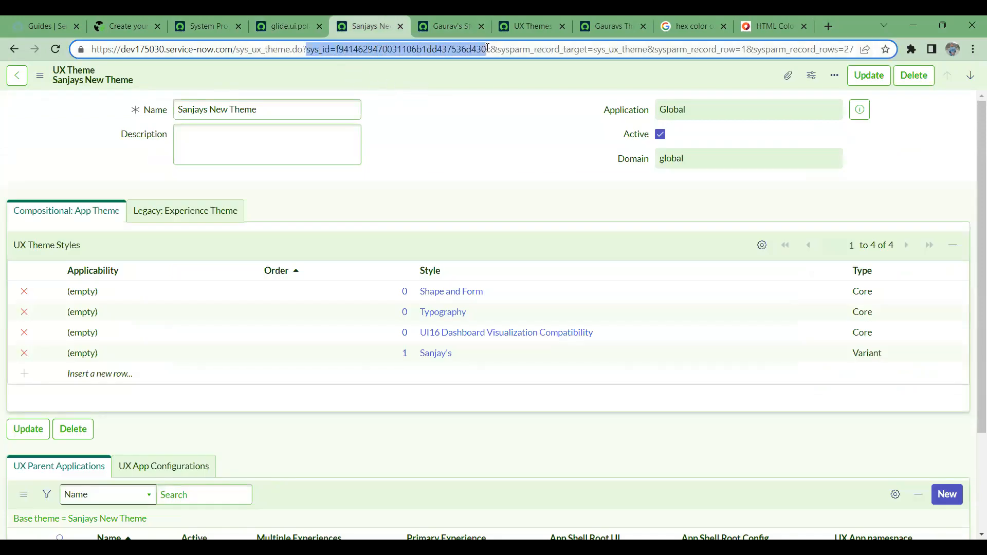
{"action": "right_click", "coordinate": [453, 75]}
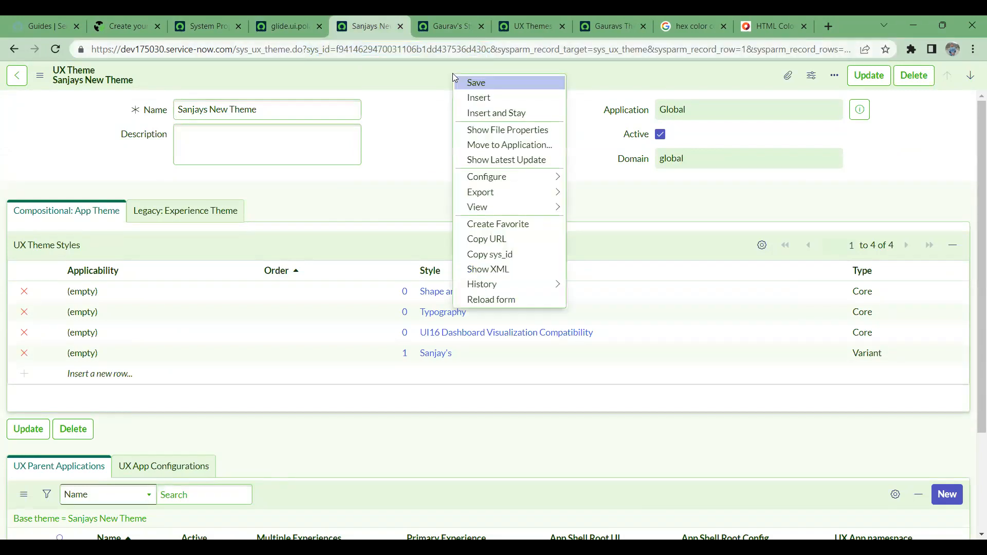
{"action": "left_click", "coordinate": [501, 260]}
- Paste the sys_id into glide.ui.polaris.theme.custom's Value and save the property
{"action": "left_click", "coordinate": [284, 20]}
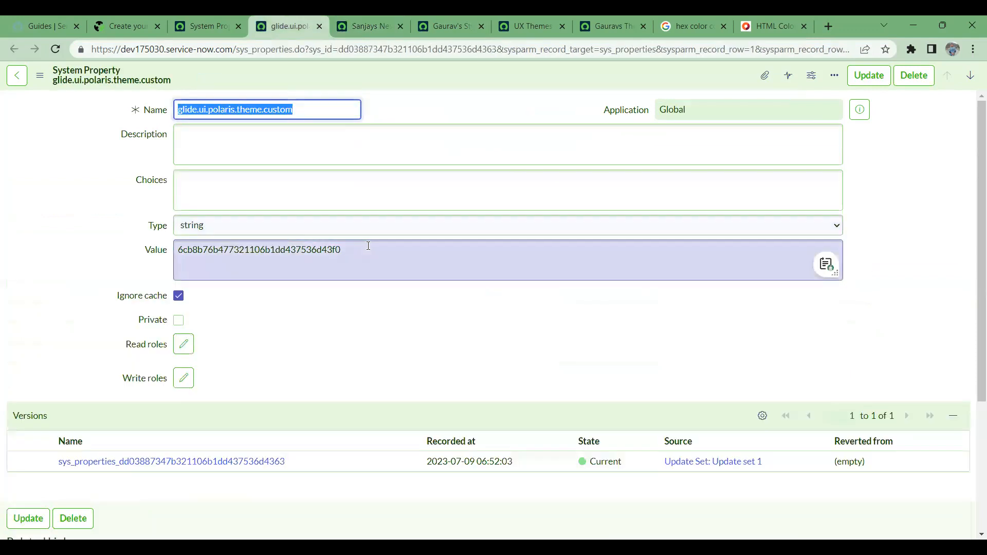
{"action": "left_click_drag", "start_coordinate": [368, 245], "coordinate": [132, 221]}
{"action": "key", "text": "ctrl+v"}
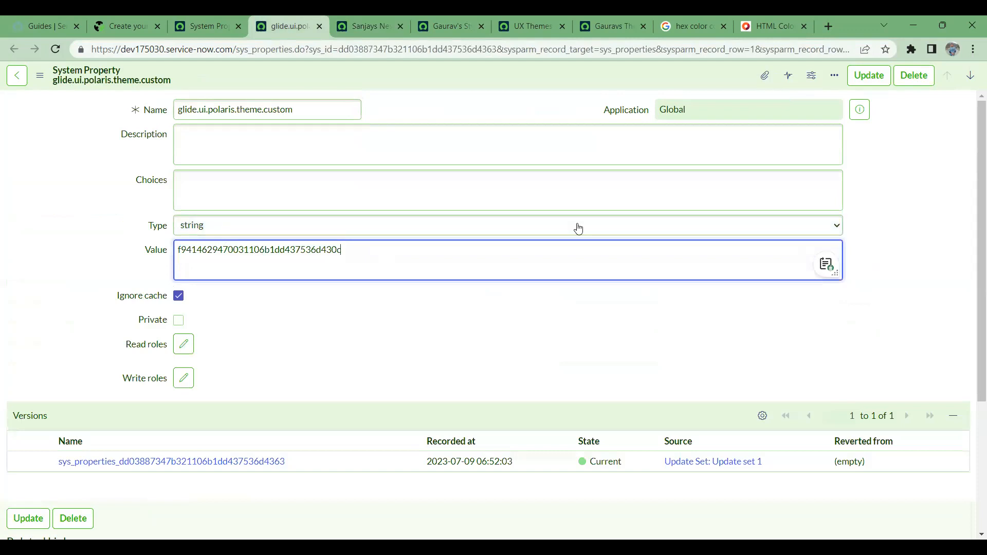
{"action": "right_click", "coordinate": [656, 74]}
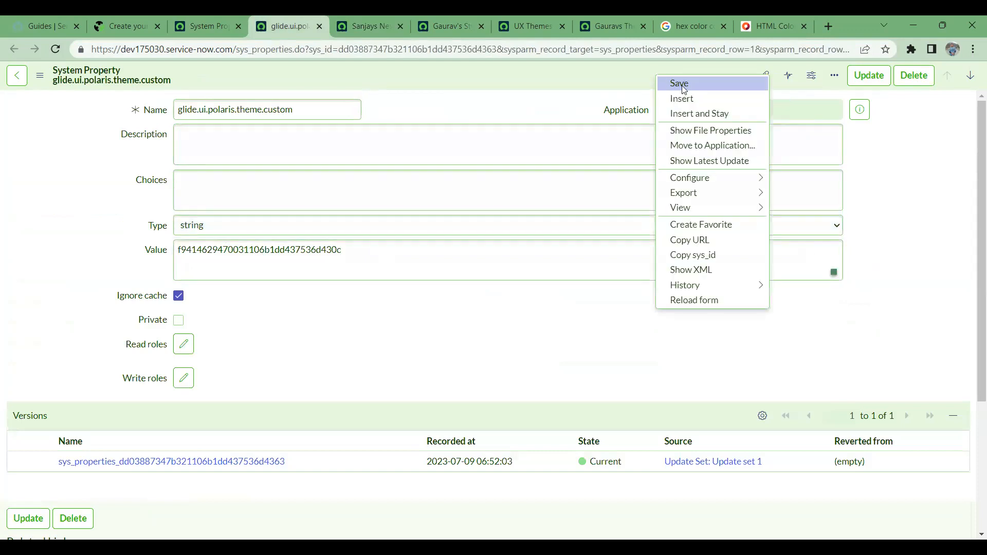
{"action": "left_click", "coordinate": [685, 87]}
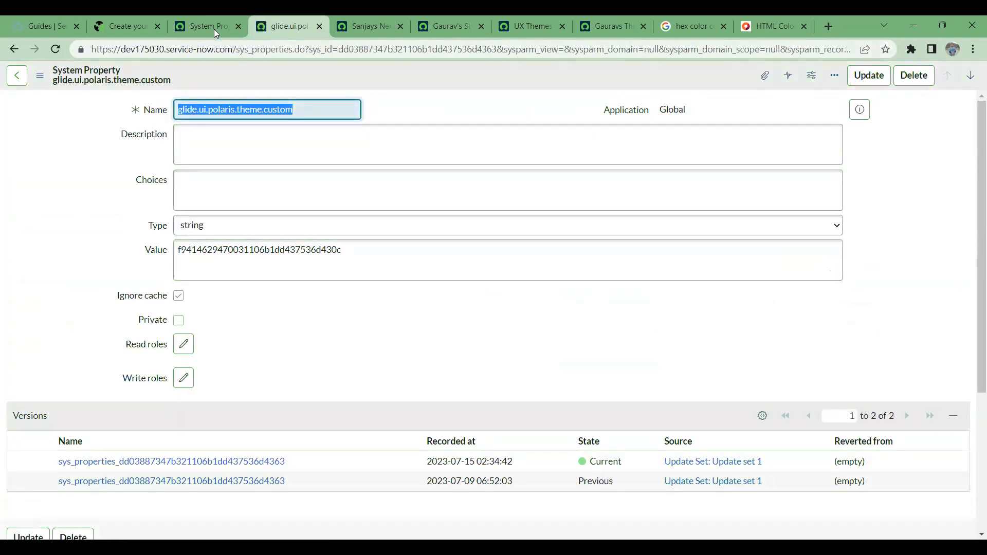
- Review the themes offered under avatar Preferences > Theme, then close the dialog
{"action": "left_click", "coordinate": [202, 23]}
{"action": "left_click", "coordinate": [956, 79]}
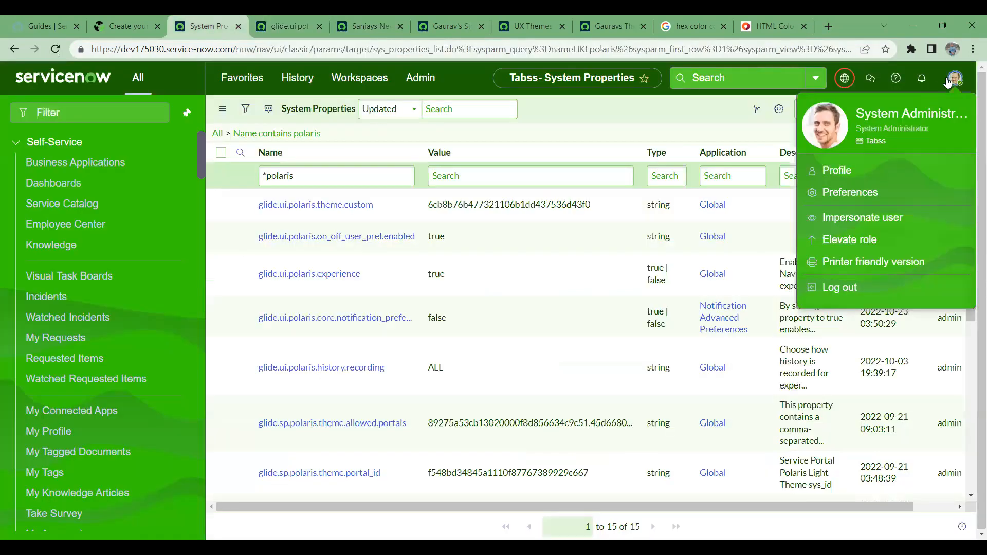
{"action": "left_click", "coordinate": [865, 197]}
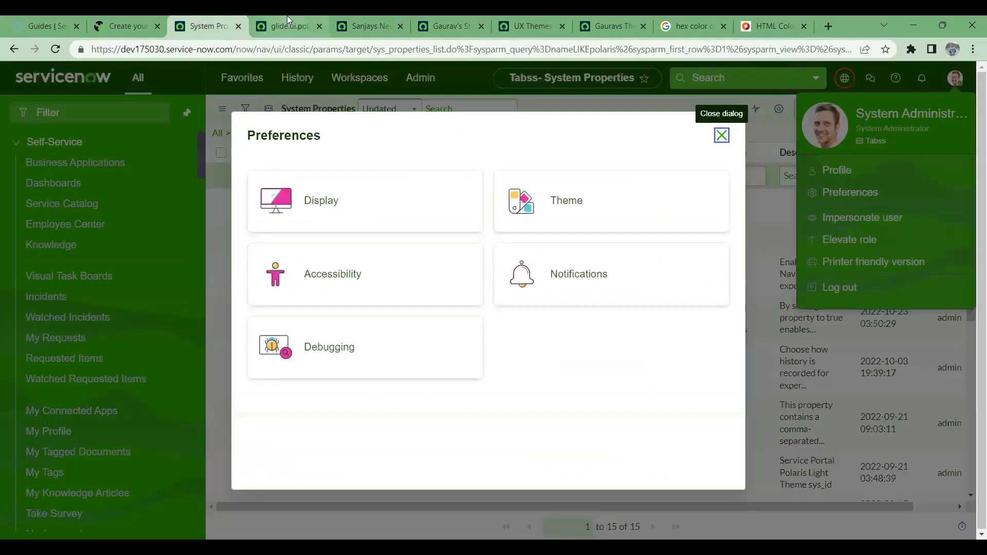
{"action": "left_click", "coordinate": [598, 211]}
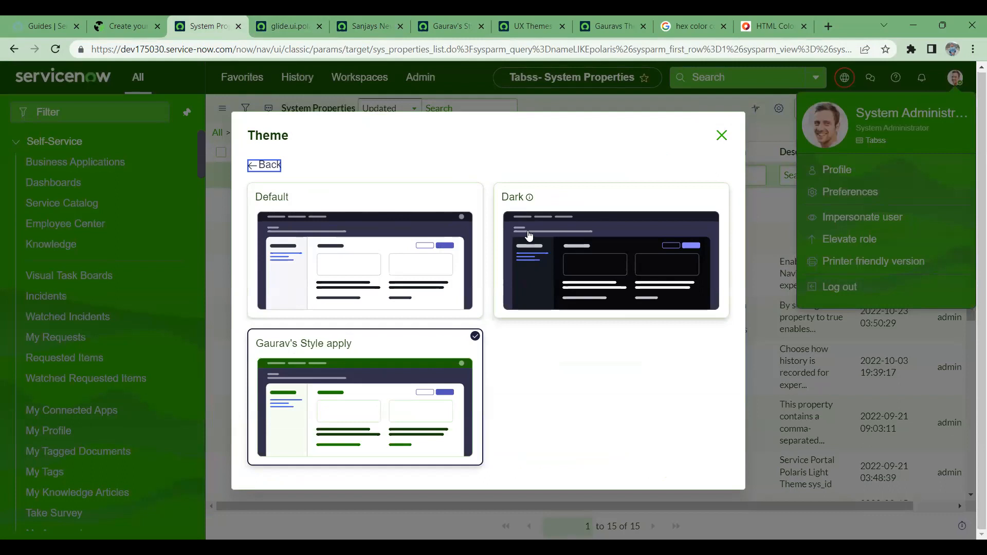
{"action": "left_click", "coordinate": [722, 135]}
- Strip the record path from the Gaurav's Style tab's address to load the instance home page
{"action": "left_click", "coordinate": [448, 26]}
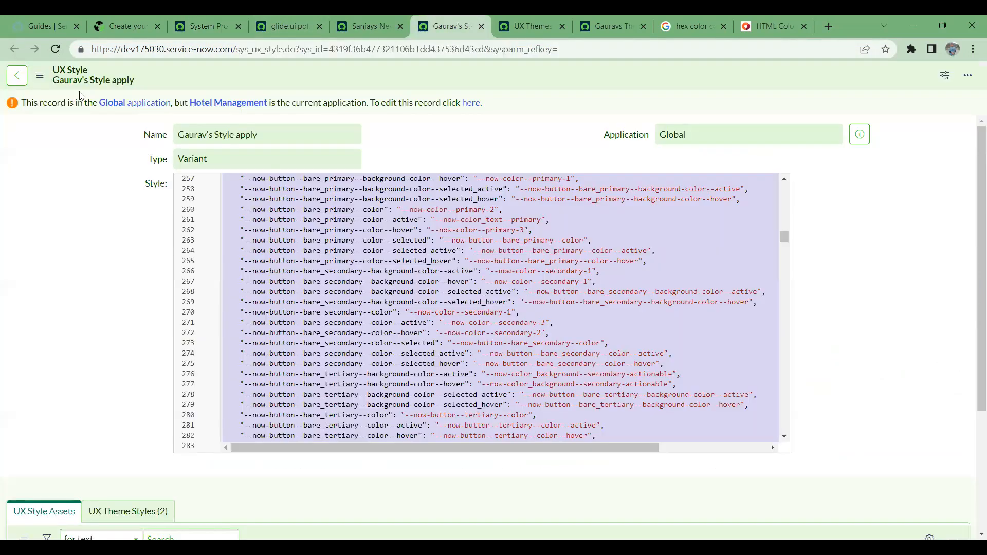
{"action": "left_click", "coordinate": [241, 54]}
{"action": "key", "text": "shift+End"}
{"action": "key", "text": "BackSpace"}
{"action": "key", "text": "Return"}
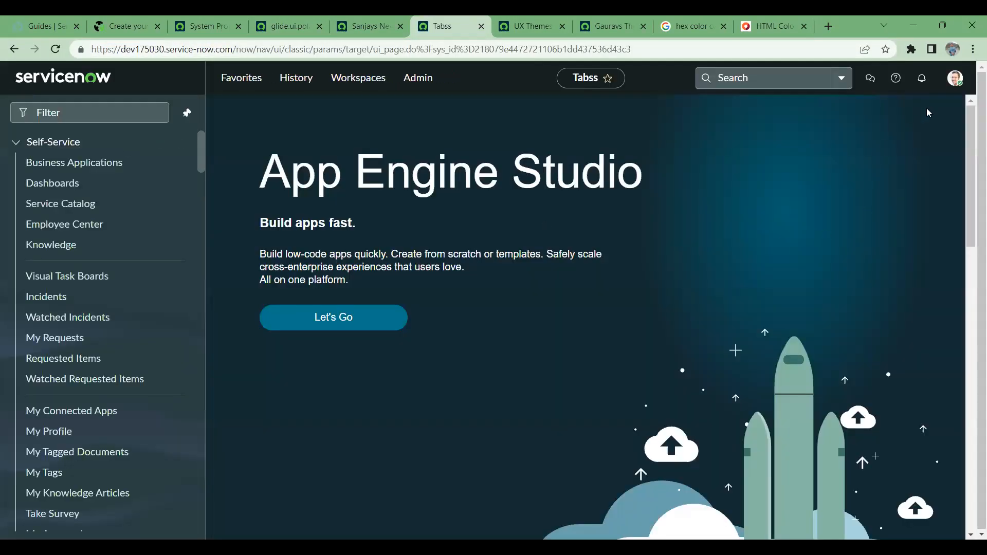
- Select Sanjay's in Preferences > Theme and reload the page to show the green interface
{"action": "left_click", "coordinate": [957, 83]}
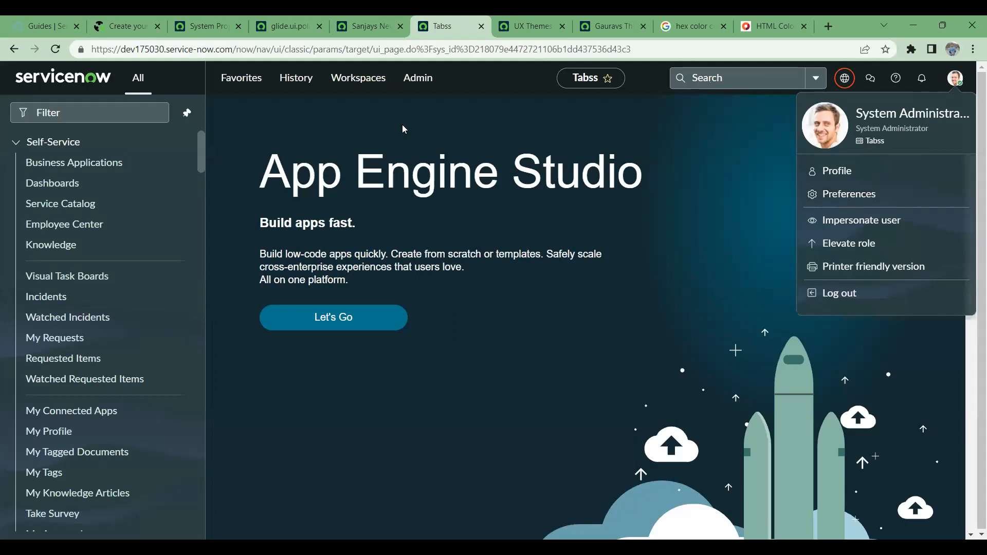
{"action": "left_click", "coordinate": [842, 196]}
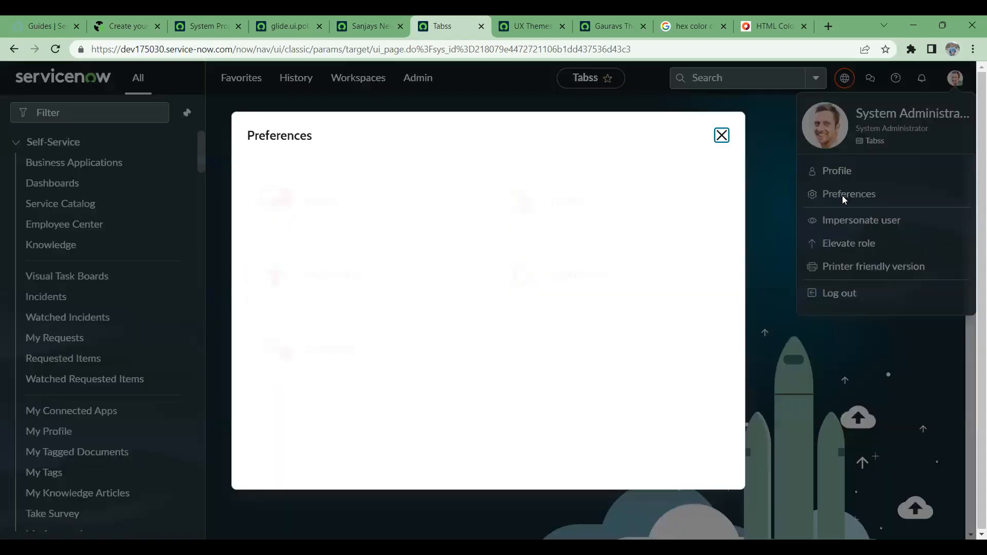
{"action": "left_click", "coordinate": [696, 209]}
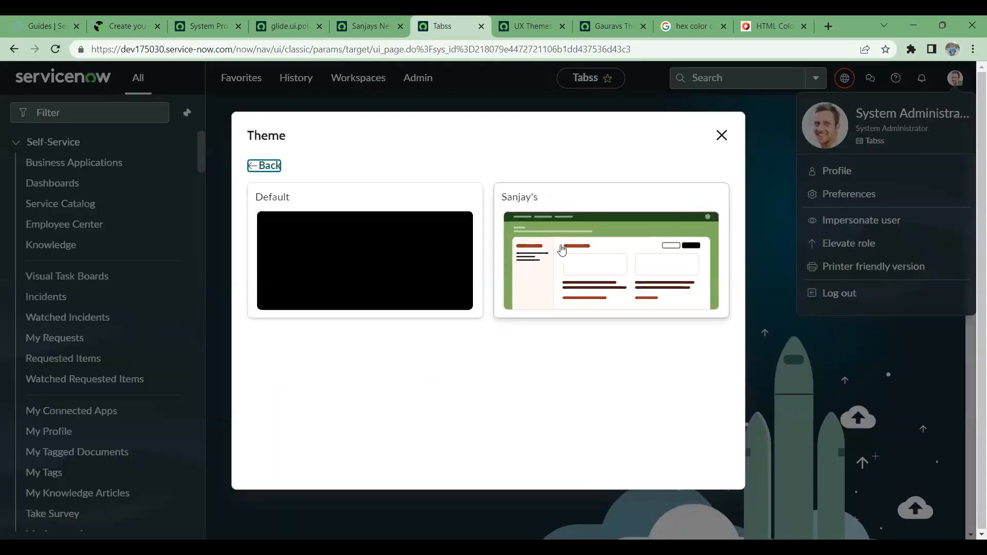
{"action": "left_click", "coordinate": [624, 251]}
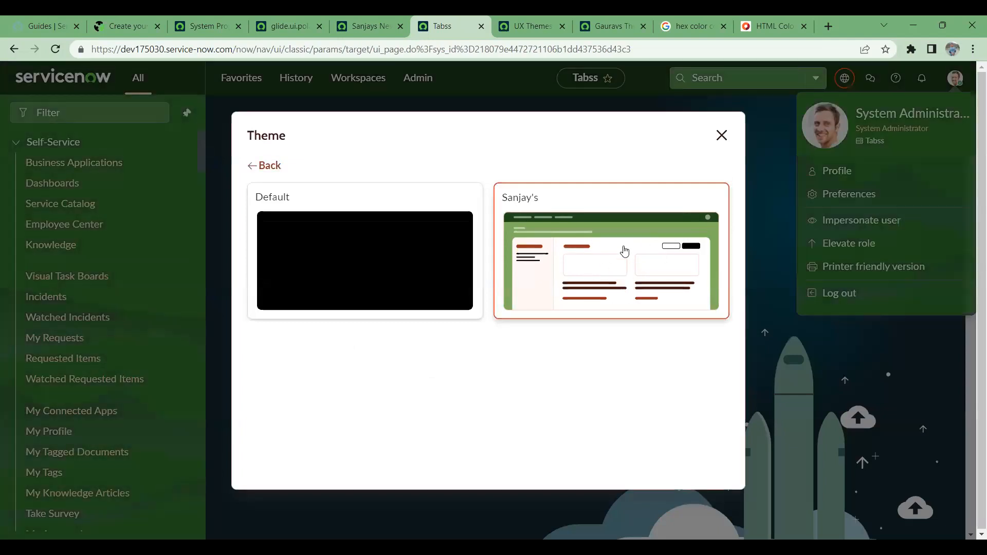
{"action": "left_click", "coordinate": [723, 135]}
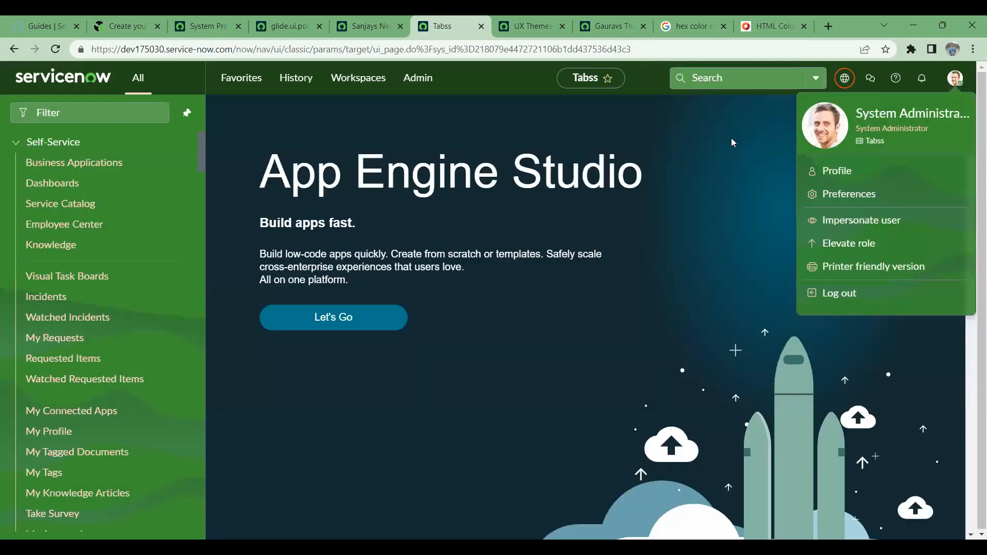
{"action": "left_click", "coordinate": [56, 49]}
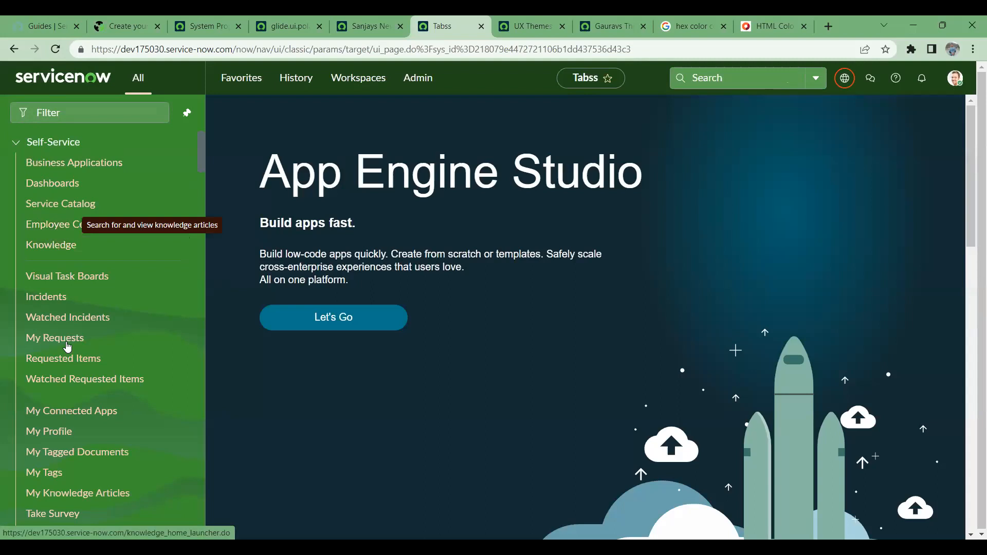
{"action": "scroll", "coordinate": [67, 360], "scroll_direction": "down", "scroll_amount": 15}
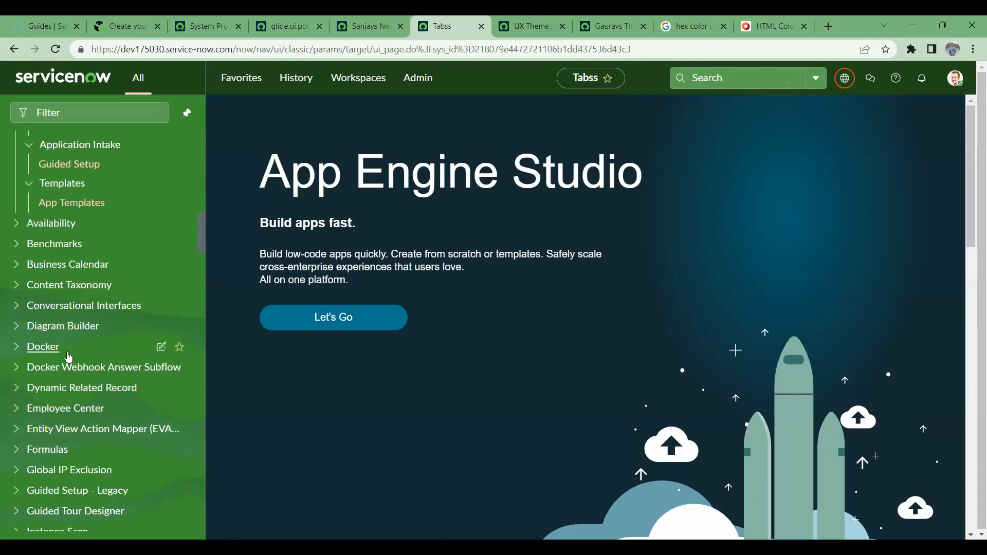
{"action": "scroll", "coordinate": [72, 353], "scroll_direction": "up", "scroll_amount": 8}
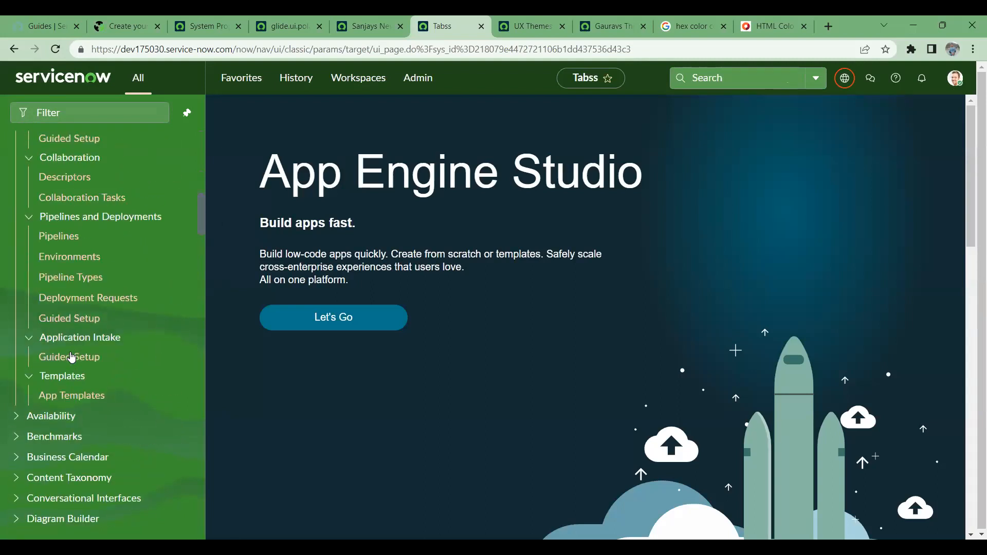
{"action": "scroll", "coordinate": [198, 390], "scroll_direction": "down", "scroll_amount": 15}
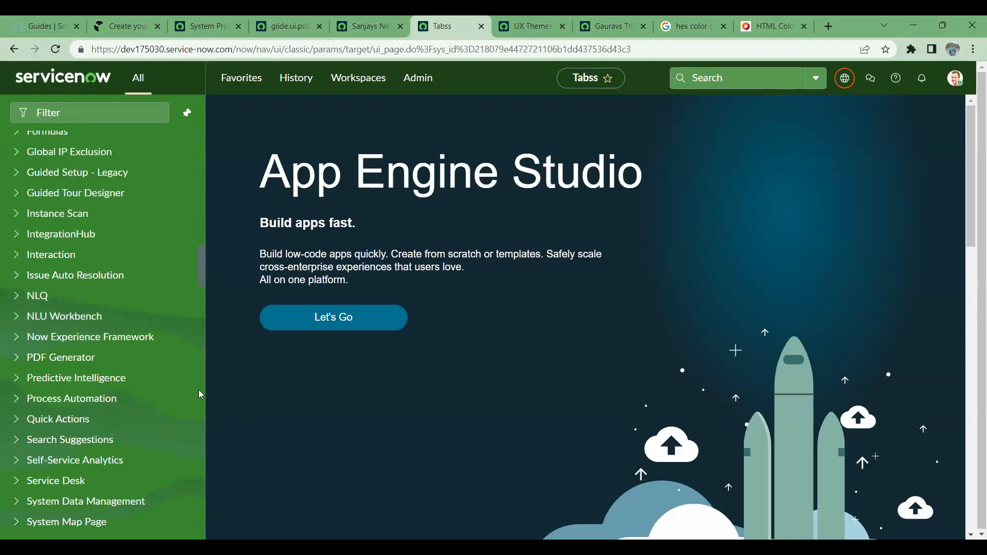
{"action": "scroll", "coordinate": [38, 404], "scroll_direction": "down", "scroll_amount": 10}
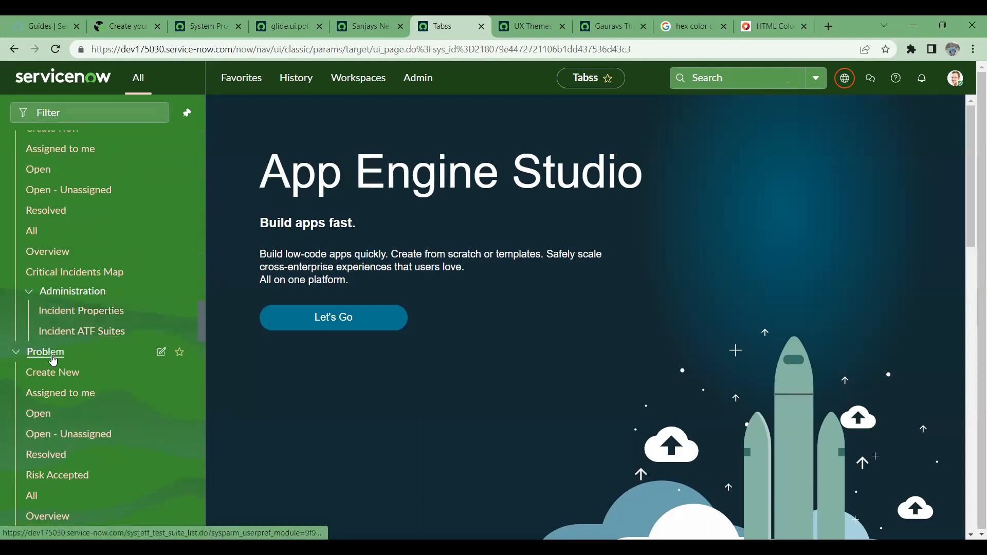
{"action": "scroll", "coordinate": [39, 370], "scroll_direction": "down", "scroll_amount": 8}
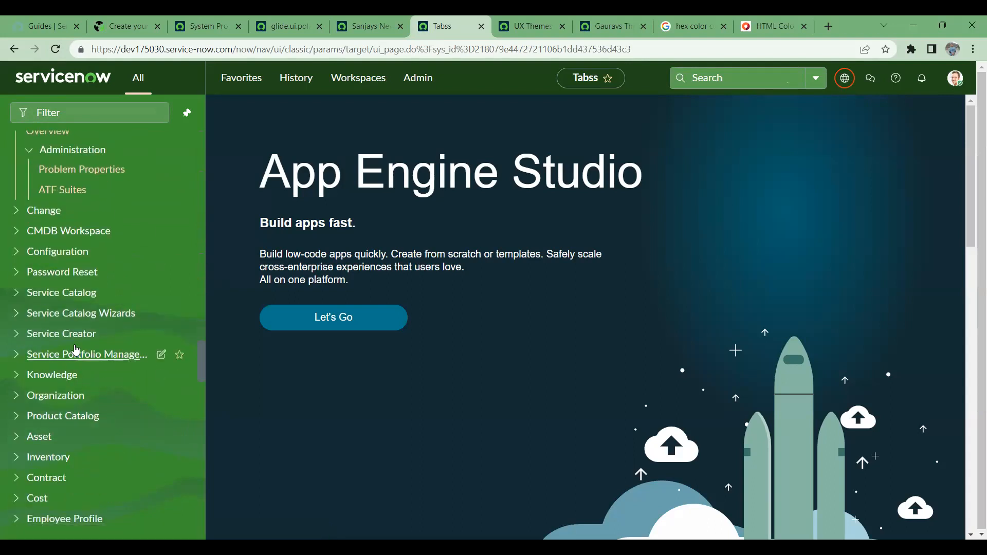
{"action": "left_click", "coordinate": [31, 231]}
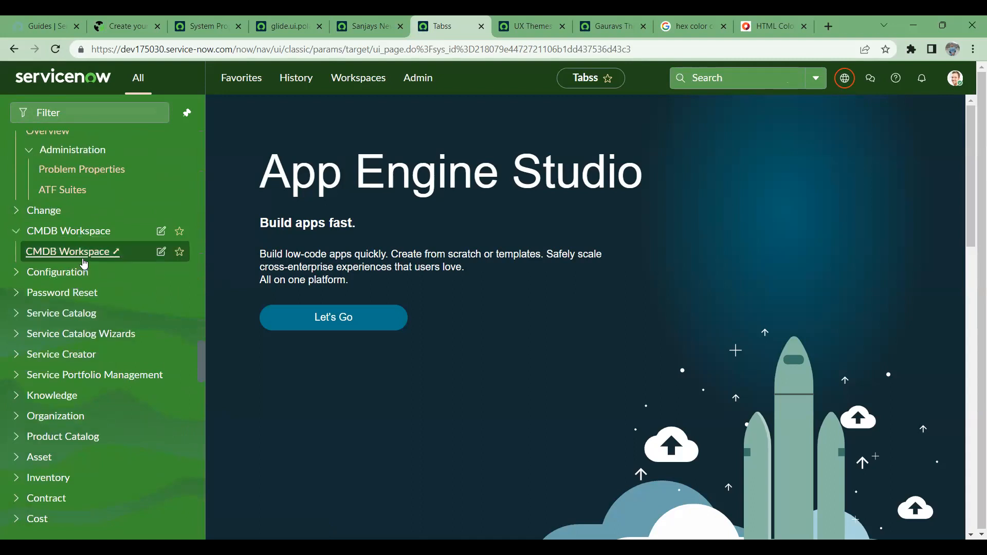
{"action": "left_click", "coordinate": [17, 232]}
{"action": "scroll", "coordinate": [77, 258], "scroll_direction": "up", "scroll_amount": 10}
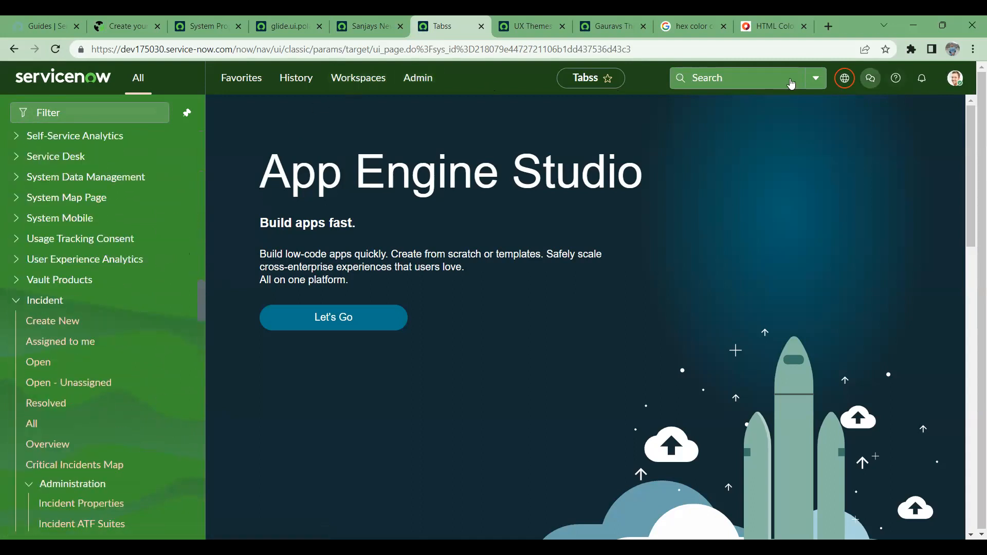
{"action": "left_click", "coordinate": [958, 80]}
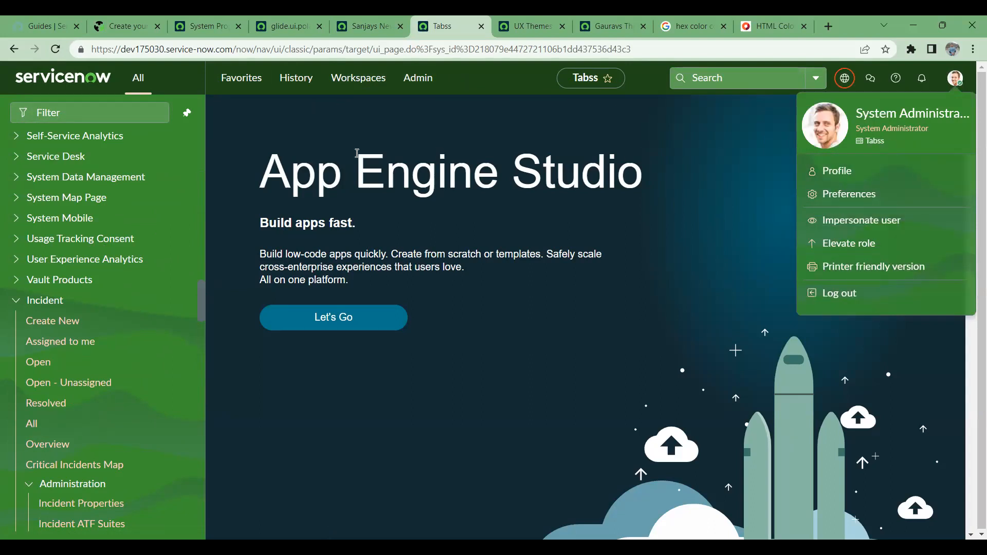
- Check the glide.ui.polaris.theme.custom property, then reload the Sanjays New Theme record
{"action": "left_click", "coordinate": [121, 109]}
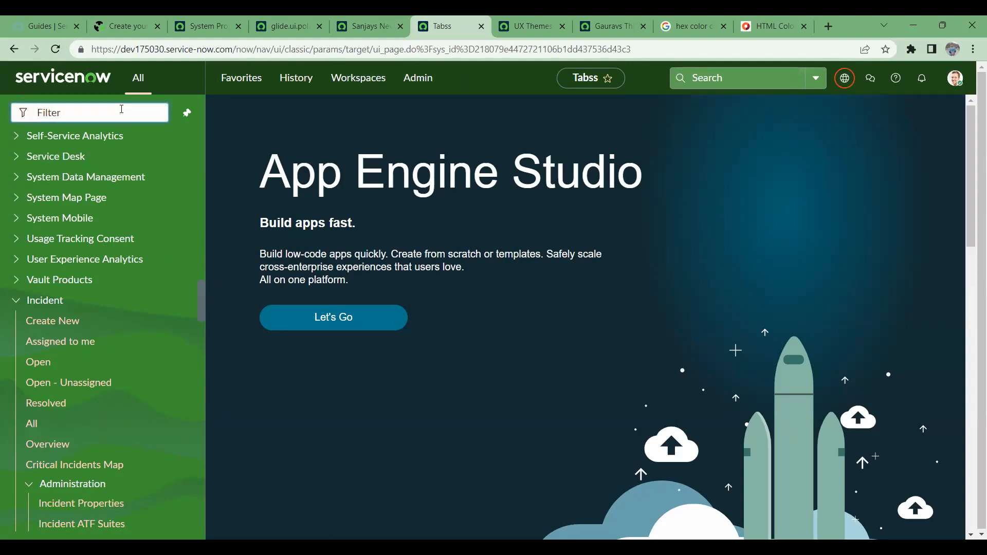
{"action": "left_click", "coordinate": [368, 23]}
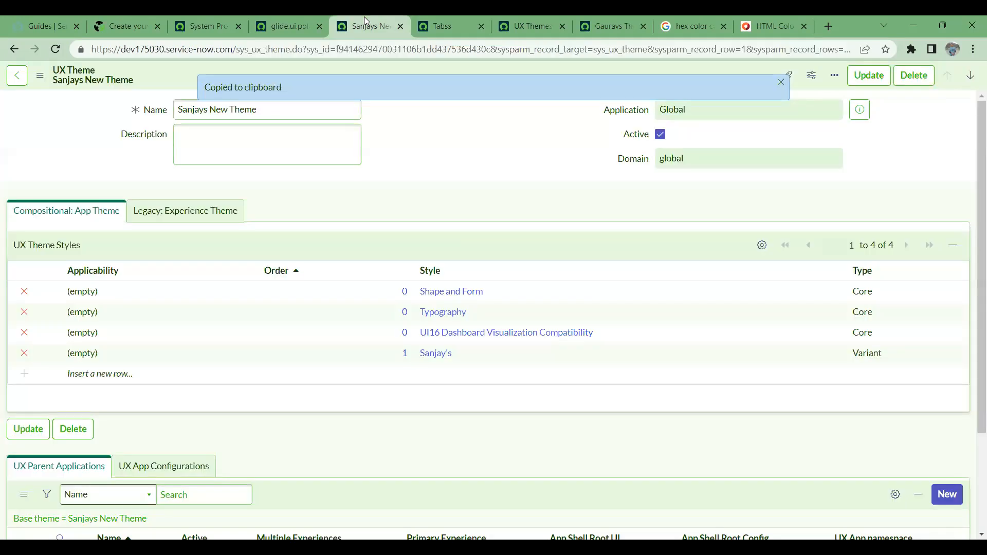
{"action": "left_click", "coordinate": [290, 20]}
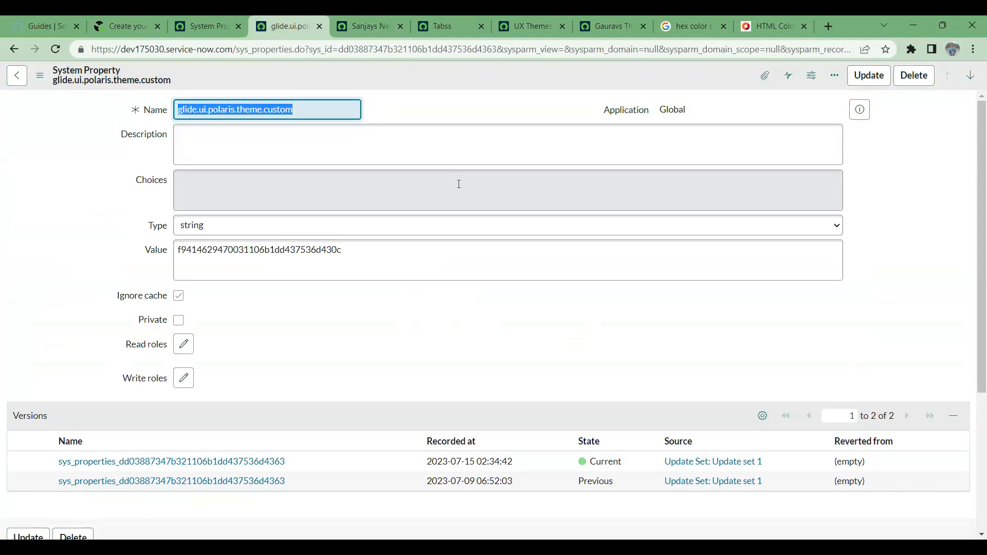
{"action": "left_click", "coordinate": [362, 33]}
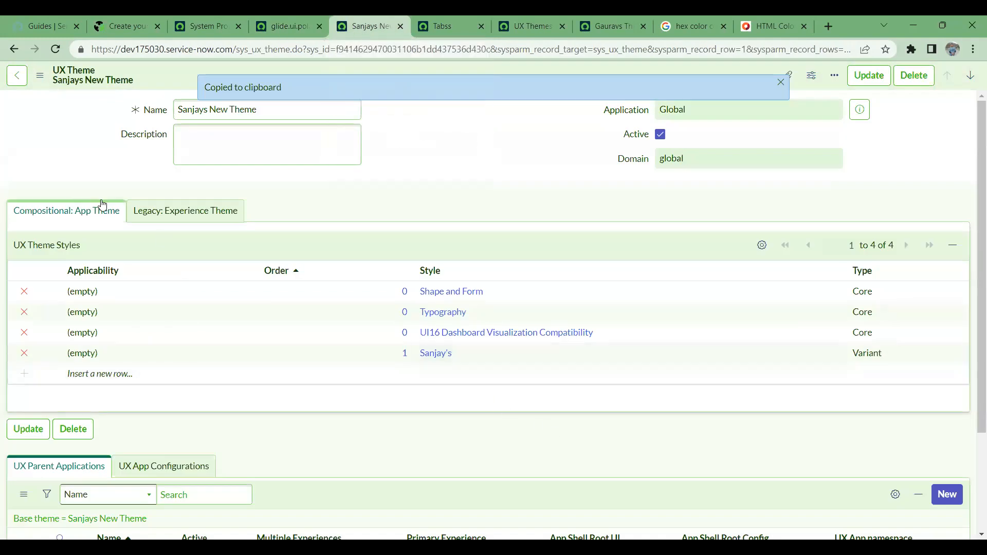
{"action": "left_click", "coordinate": [55, 49]}
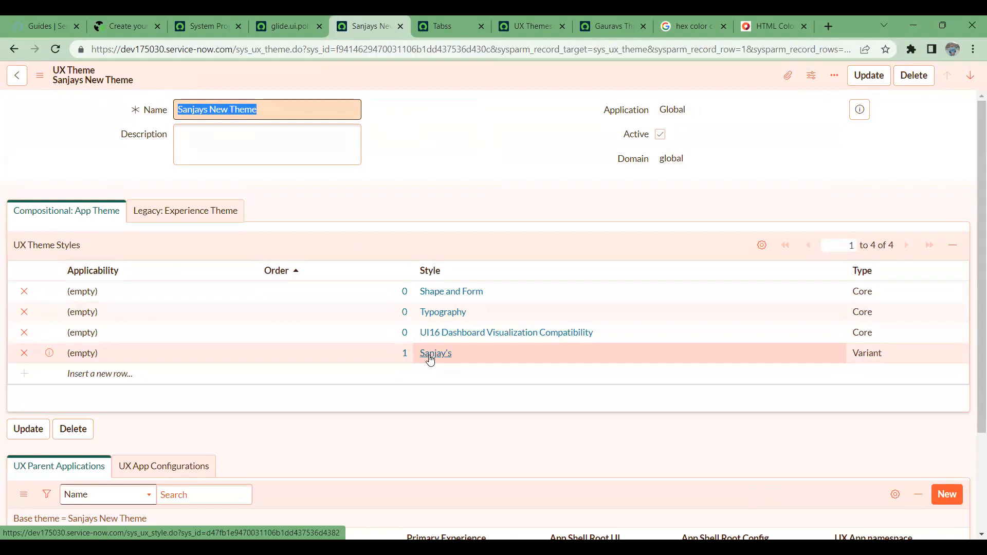
- Open Sanjay's style record in a new tab, select its colour JSON, then switch to HTML Color Codes
{"action": "middle_click", "coordinate": [430, 359]}
{"action": "left_click", "coordinate": [410, 15]}
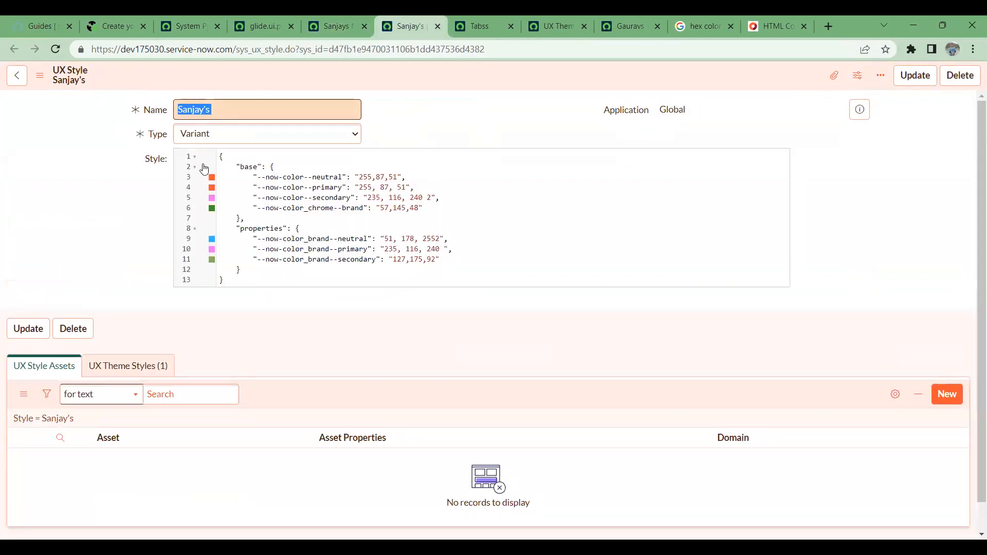
{"action": "left_click_drag", "start_coordinate": [221, 156], "coordinate": [529, 283]}
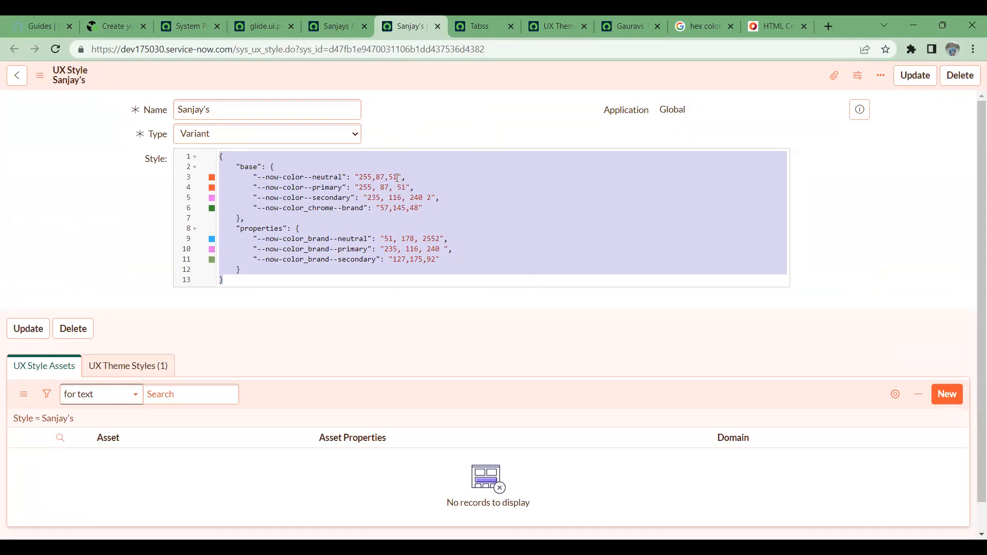
{"action": "left_click", "coordinate": [774, 19]}
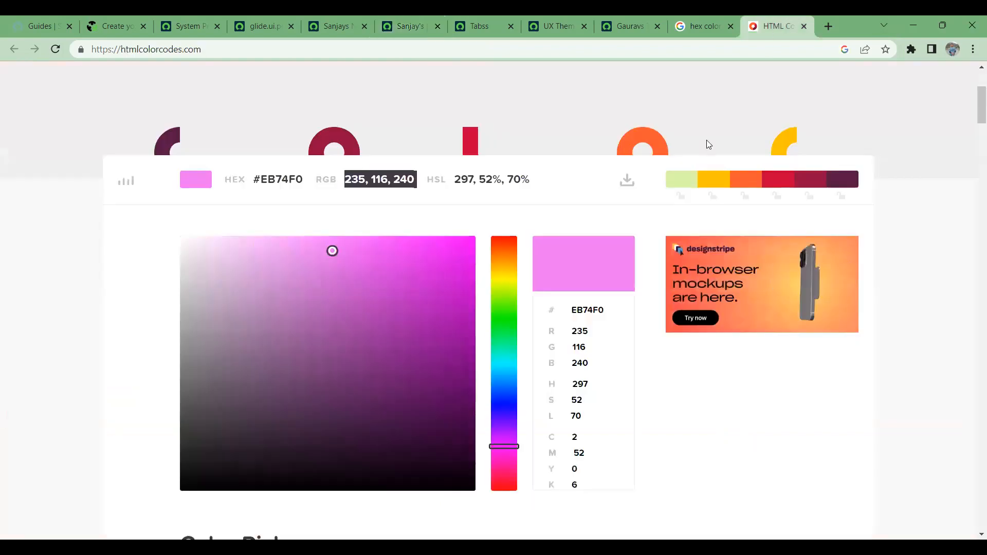
- Pick the mint green #57E2A7 in the colour picker and copy its RGB value 87, 226, 167
{"action": "left_click_drag", "start_coordinate": [500, 329], "coordinate": [512, 343]}
{"action": "left_click_drag", "start_coordinate": [336, 249], "coordinate": [362, 265]}
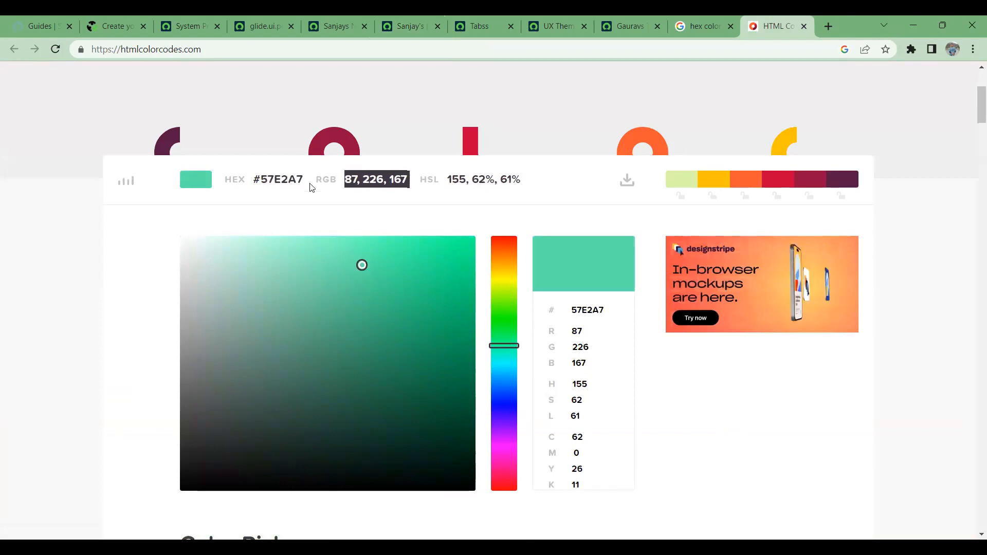
{"action": "right_click", "coordinate": [396, 175]}
{"action": "left_click", "coordinate": [411, 189]}
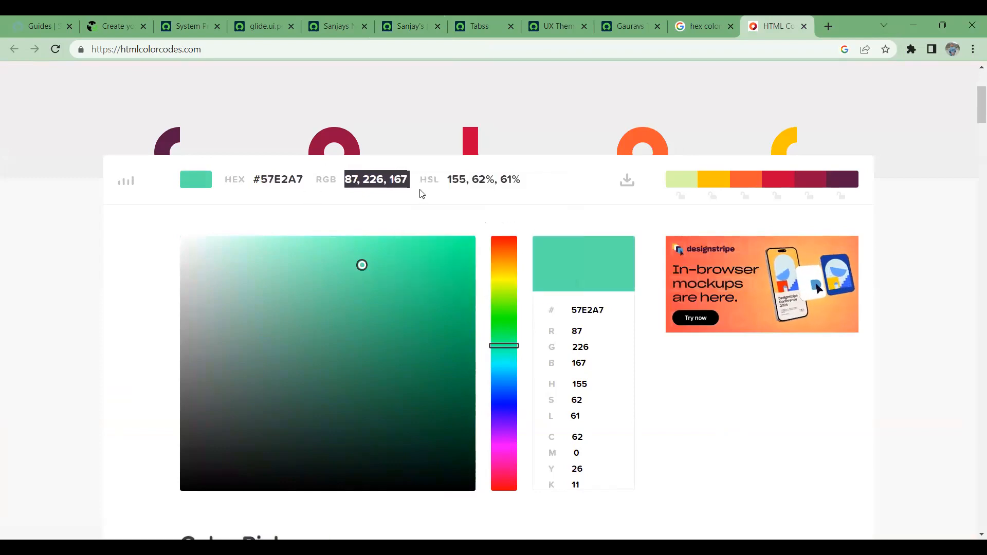
- Return to the Sanjay's UX Style record tab
{"action": "left_click", "coordinate": [560, 27]}
{"action": "left_click", "coordinate": [483, 15]}
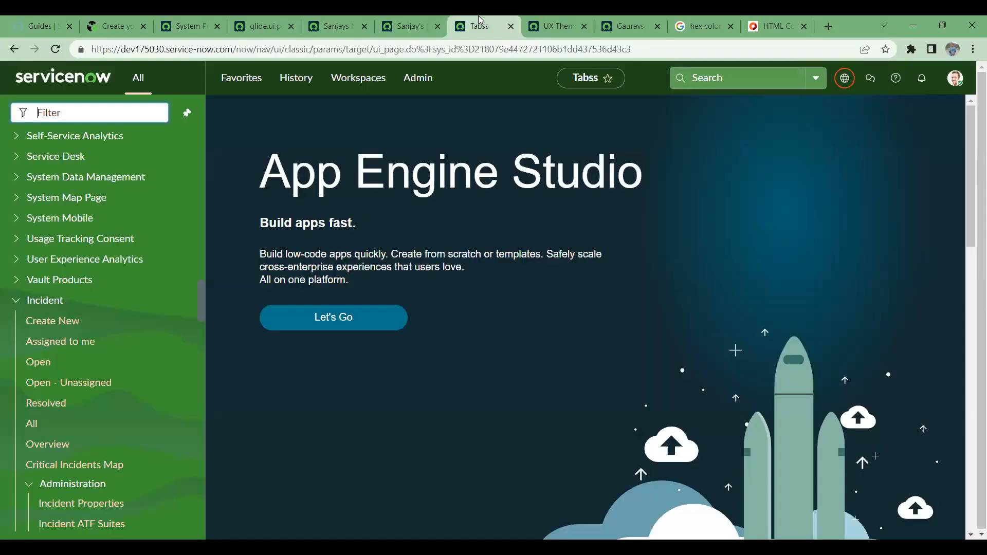
{"action": "left_click", "coordinate": [397, 15]}
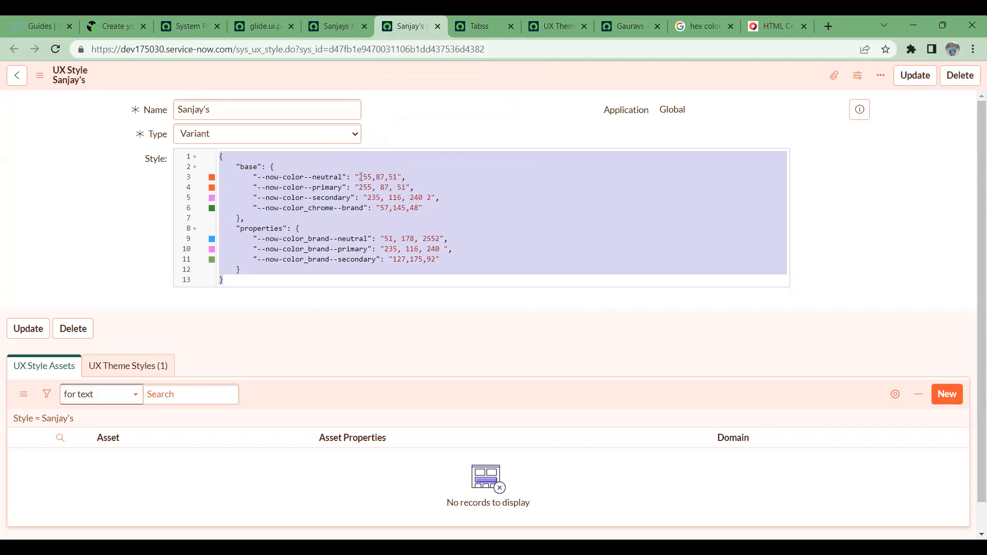
- Replace the --now-color--neutral value on line 3 with the pasted "87, 226, 167"
{"action": "left_click", "coordinate": [393, 177]}
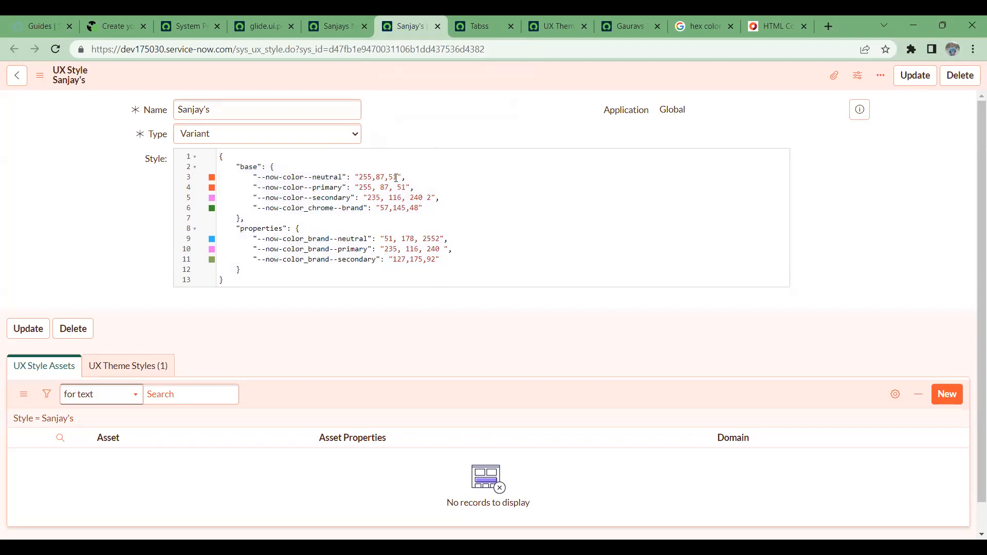
{"action": "left_click_drag", "start_coordinate": [395, 177], "coordinate": [361, 178]}
{"action": "key", "text": "ctrl+v"}
{"action": "key", "text": "BackSpace"}
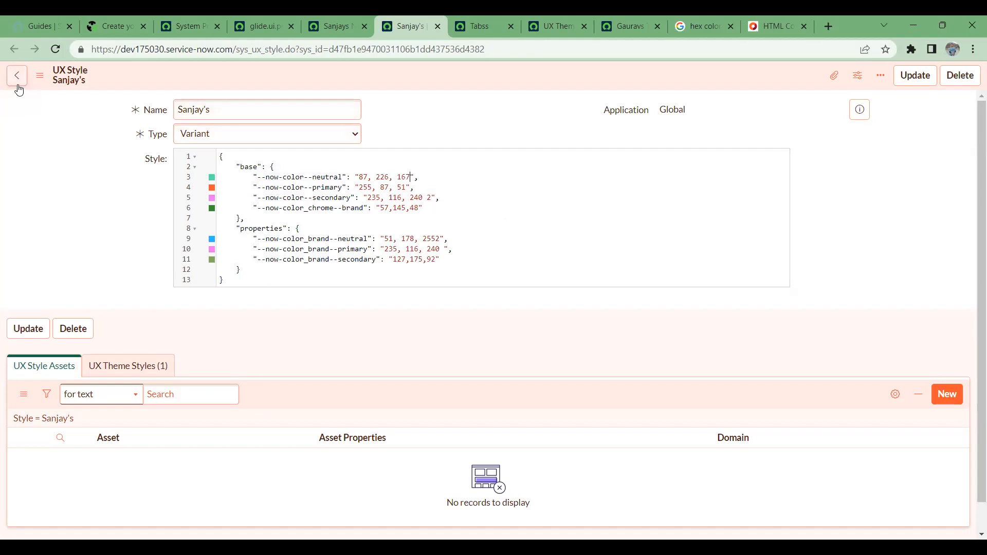
- Compare the Sanjays New Theme record with the glide.ui.polaris.theme.custom property
{"action": "left_click", "coordinate": [323, 16]}
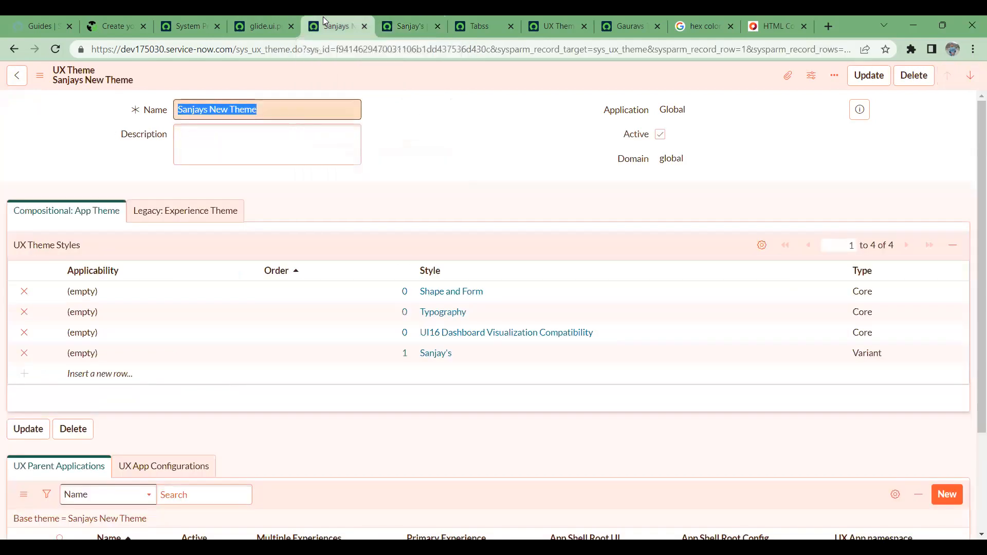
{"action": "left_click", "coordinate": [244, 15]}
{"action": "left_click", "coordinate": [355, 19]}
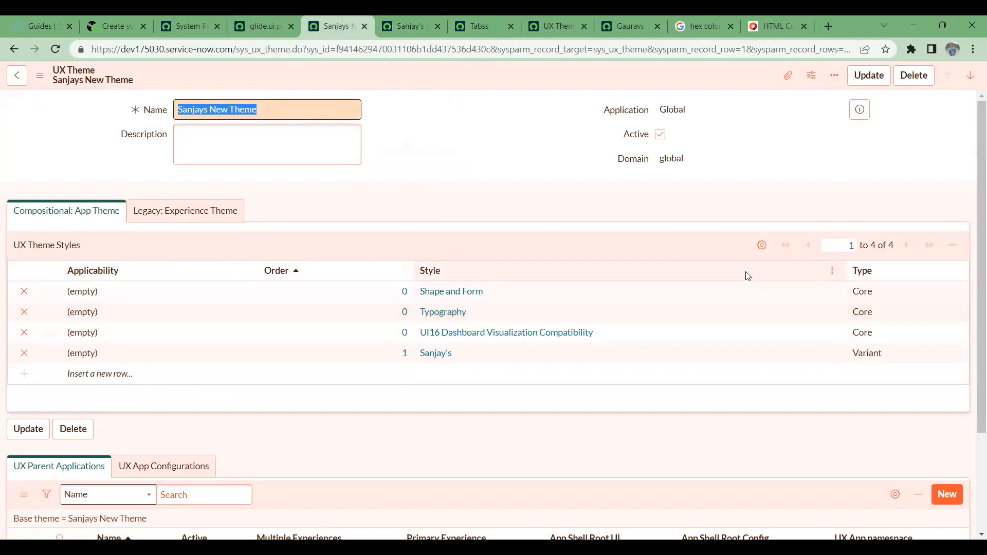
{"action": "left_click", "coordinate": [253, 25]}
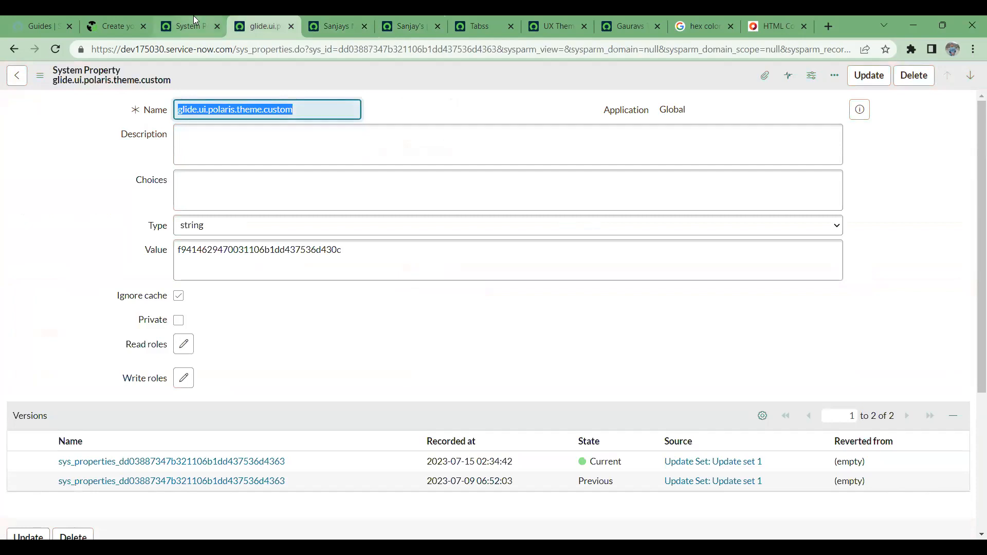
{"action": "left_click", "coordinate": [193, 21]}
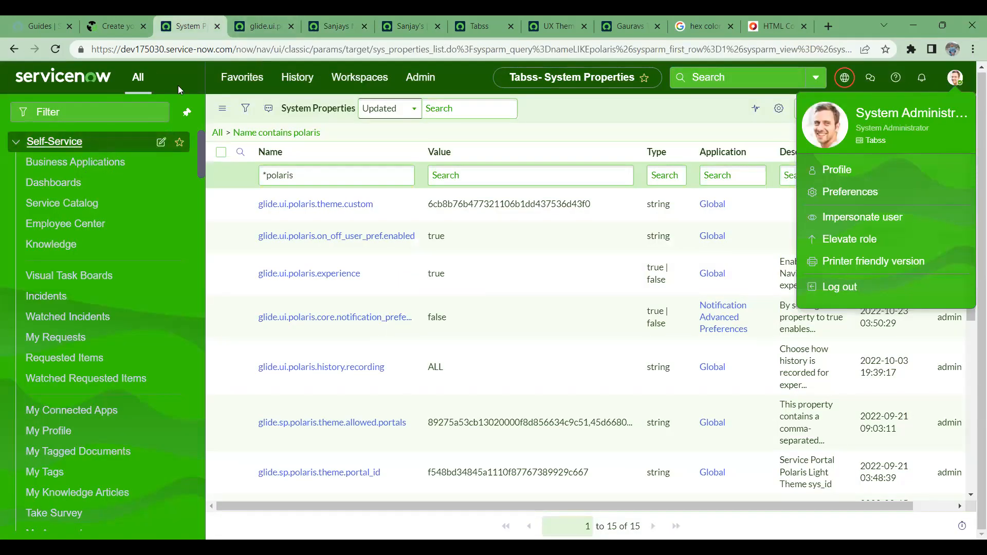
{"action": "left_click", "coordinate": [278, 25]}
{"action": "left_click", "coordinate": [332, 25]}
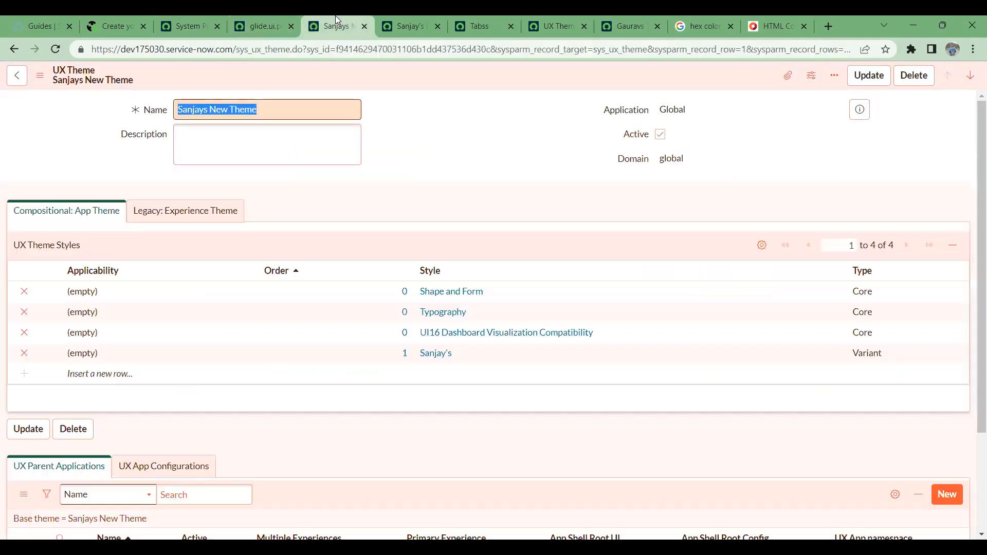
- Recheck Sanjay's style and the theme record, then go to the polaris system properties list
{"action": "left_click", "coordinate": [404, 15]}
{"action": "left_click", "coordinate": [471, 25]}
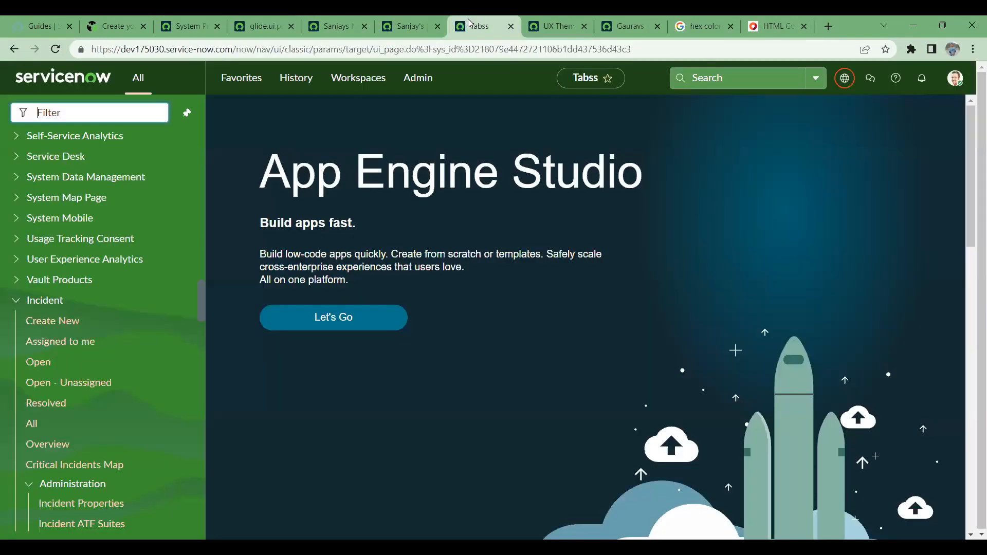
{"action": "left_click", "coordinate": [397, 23]}
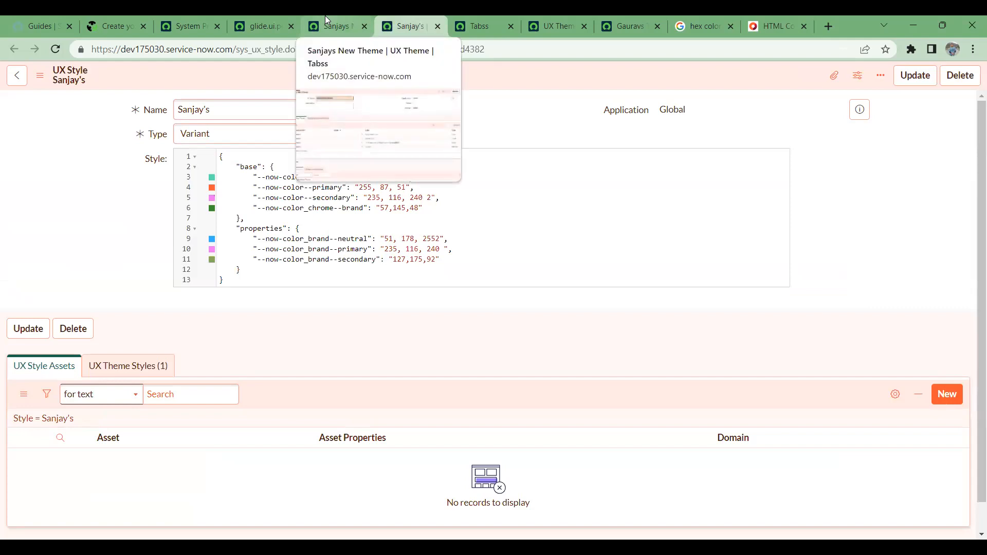
{"action": "left_click", "coordinate": [324, 15]}
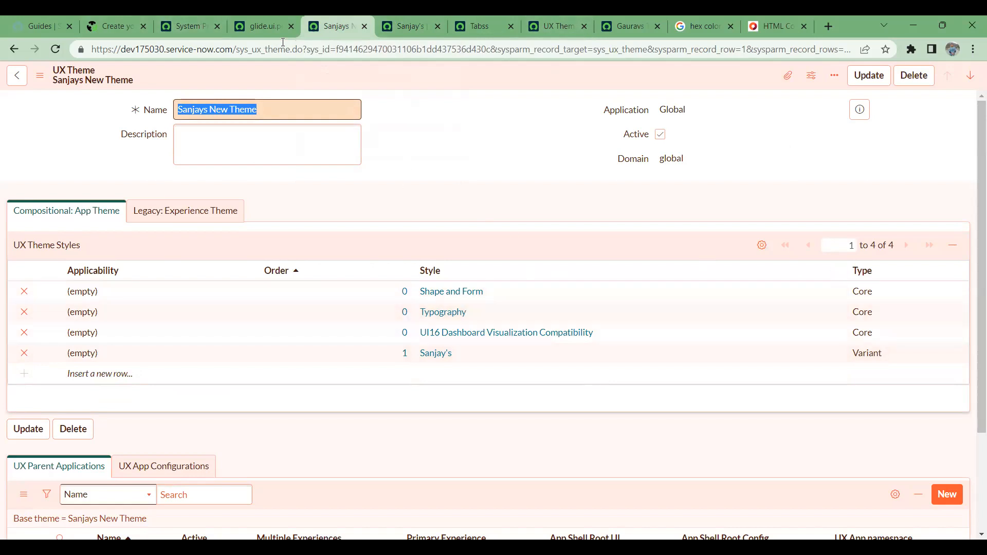
{"action": "left_click", "coordinate": [202, 16]}
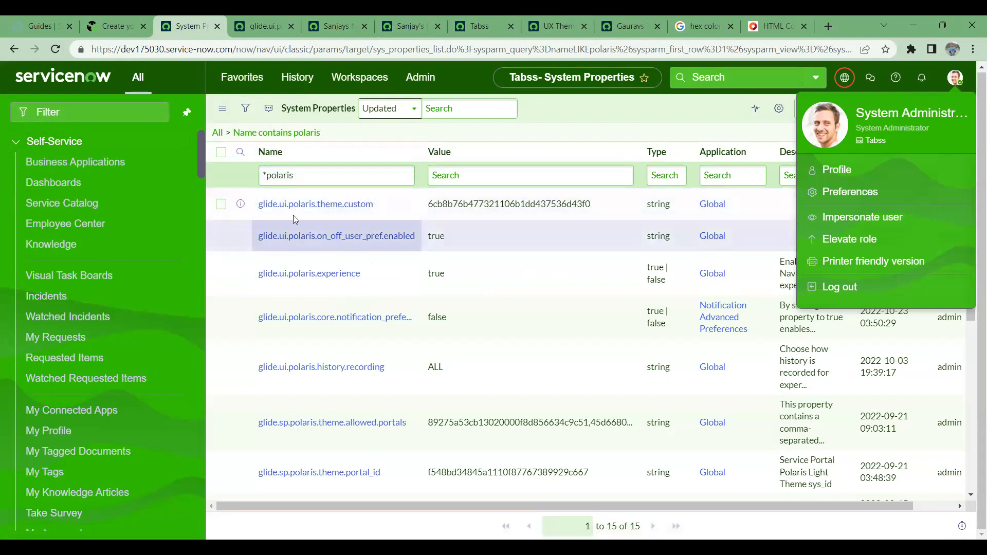
- Start a Google search in a new Chrome tab, typing 'cpr' as the query so far
{"action": "left_click", "coordinate": [826, 24]}
{"action": "left_click", "coordinate": [805, 48]}
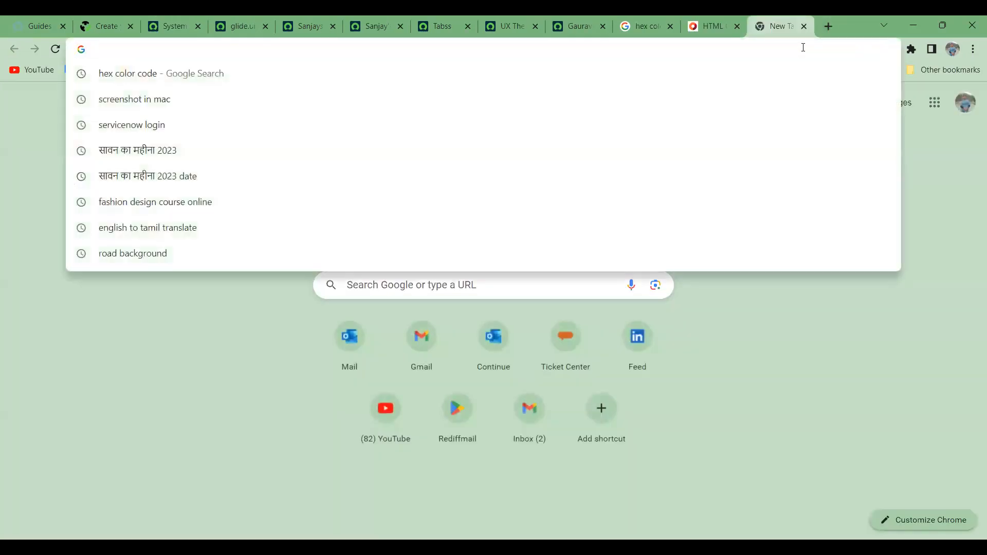
{"action": "type", "text": "cpre a"}
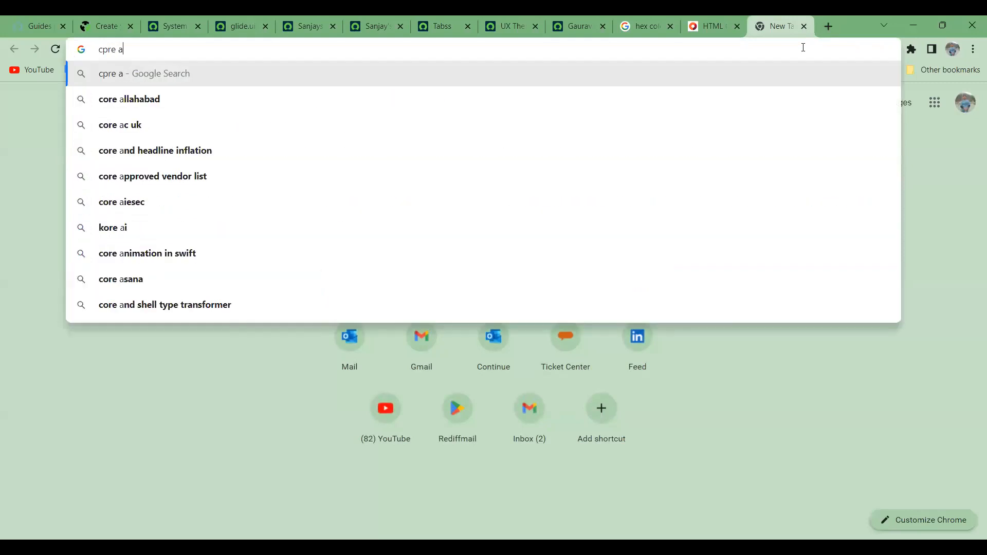
{"action": "key", "text": "BackSpace"}
{"action": "key", "text": "BackSpace"}
{"action": "key", "text": "BackSpace"}
{"action": "key", "text": "BackSpace"}
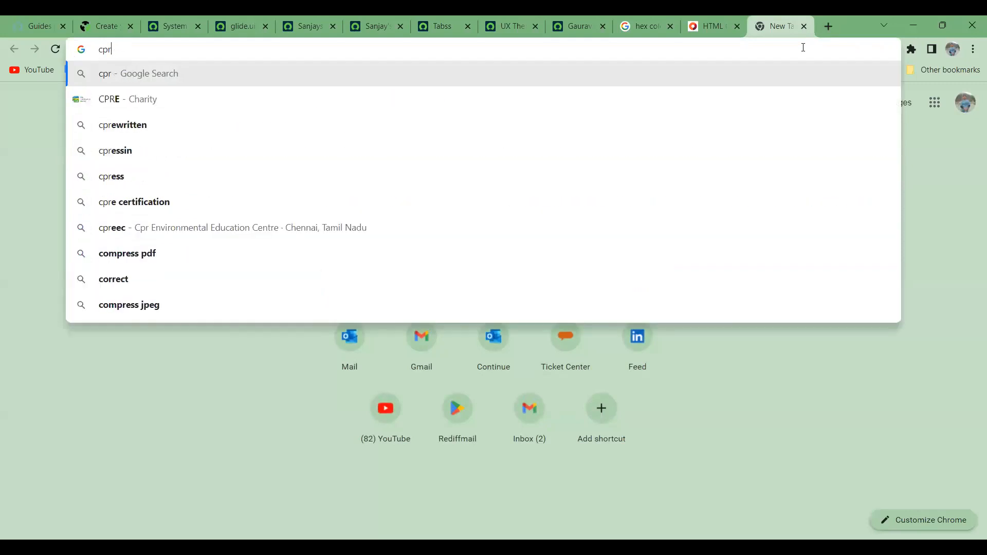